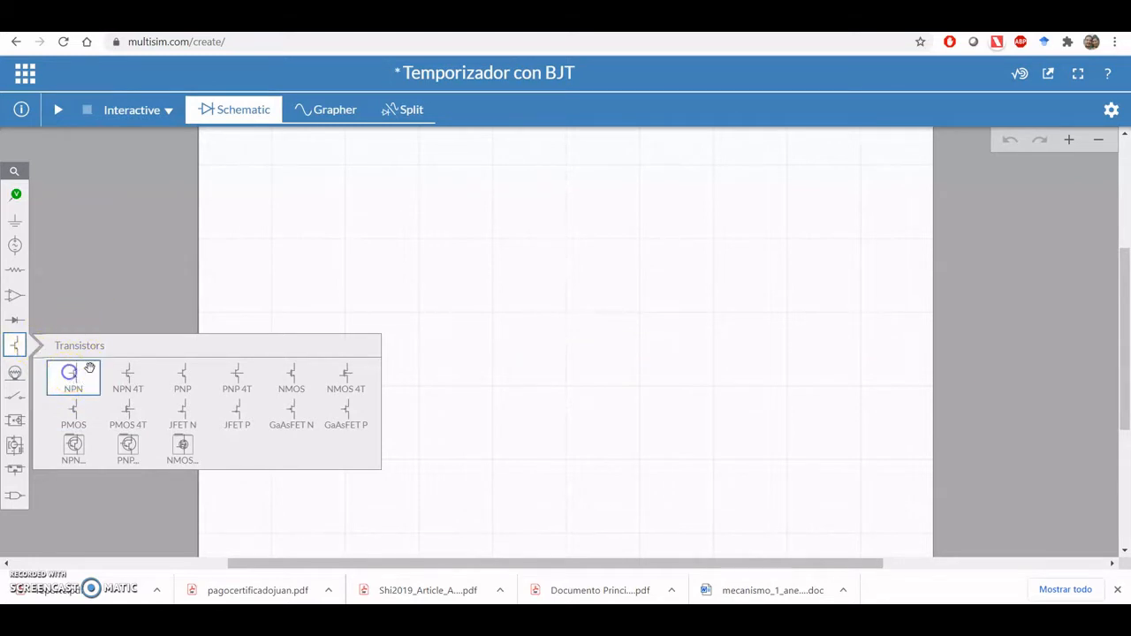
- Place an NPN transistor left of the sheet's centre and open its model parameters
left_click_drag(90, 367, 466, 313)
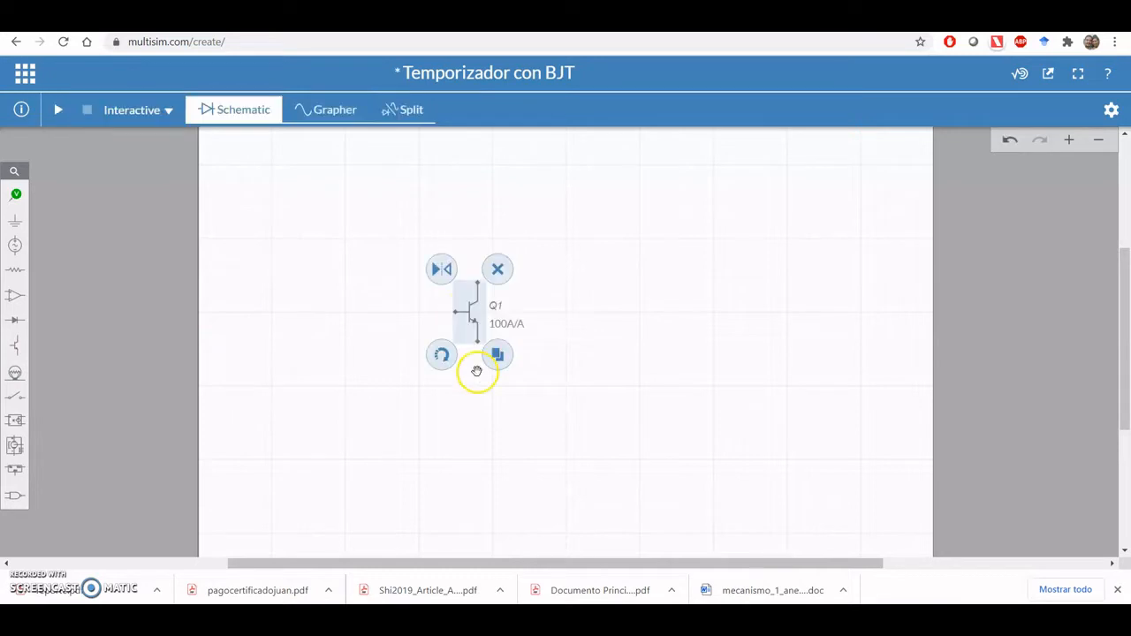
left_click(475, 395)
left_click(474, 309)
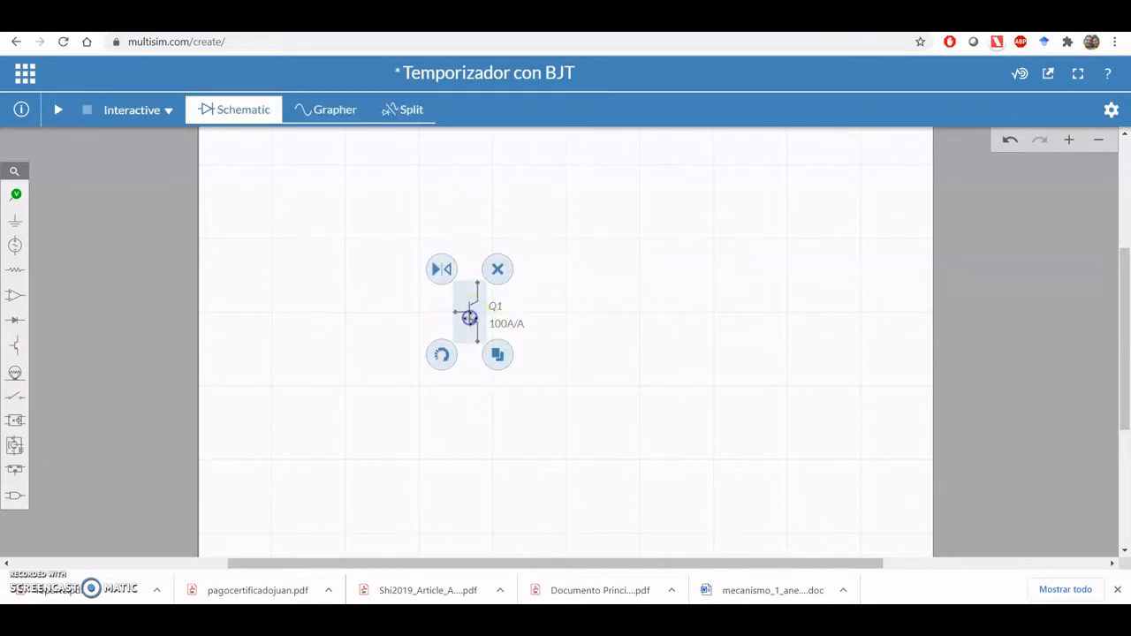
double_click(469, 318)
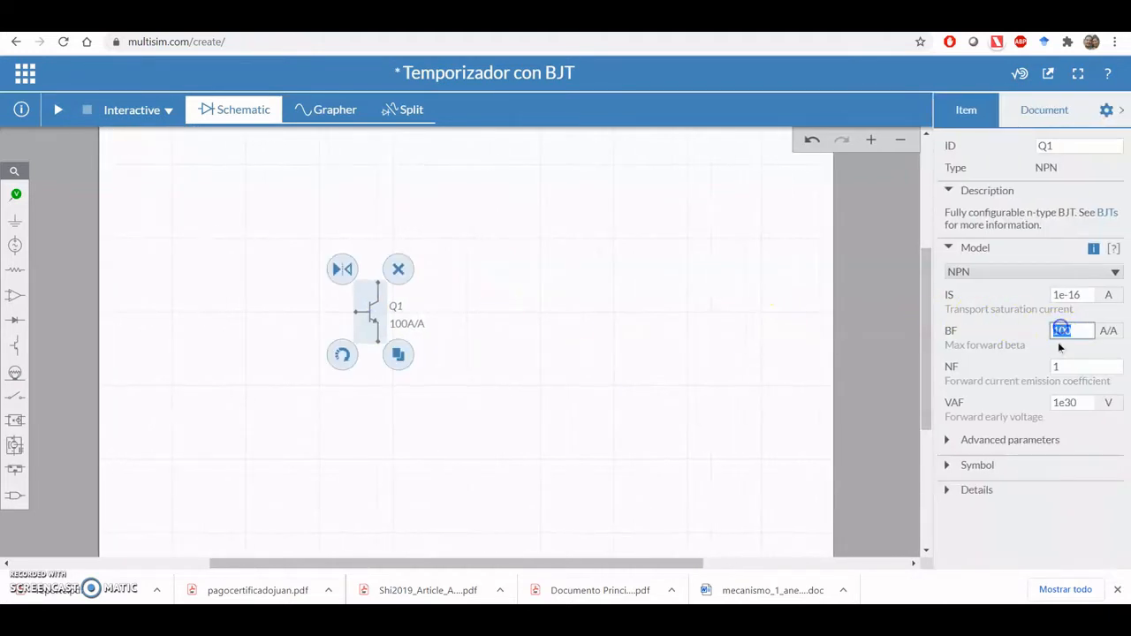
left_click(546, 438)
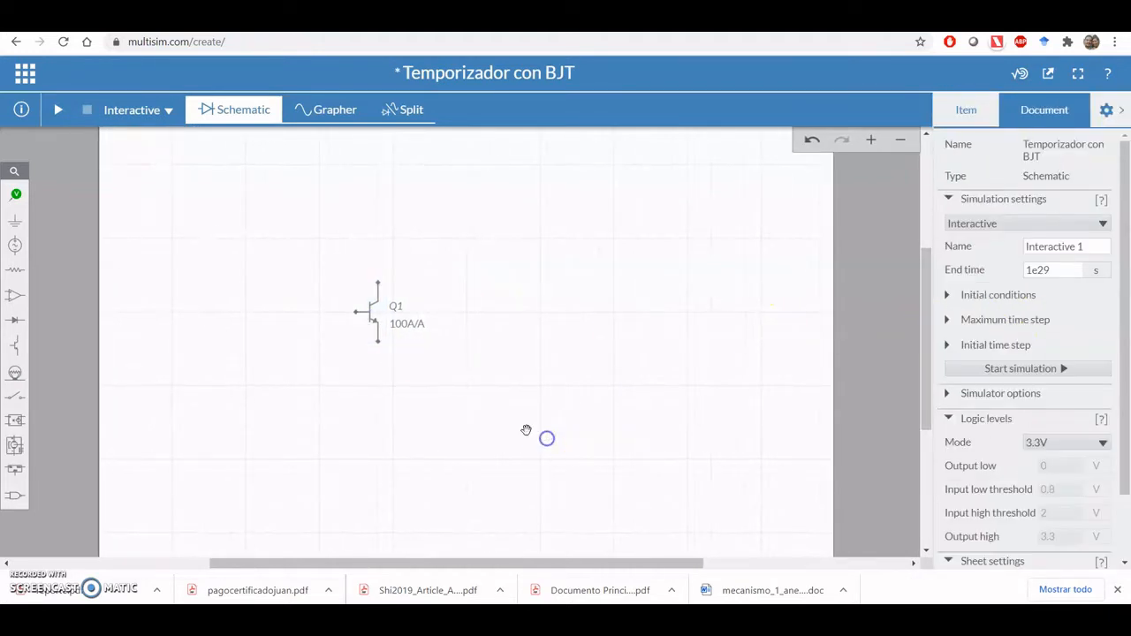
left_click(375, 320)
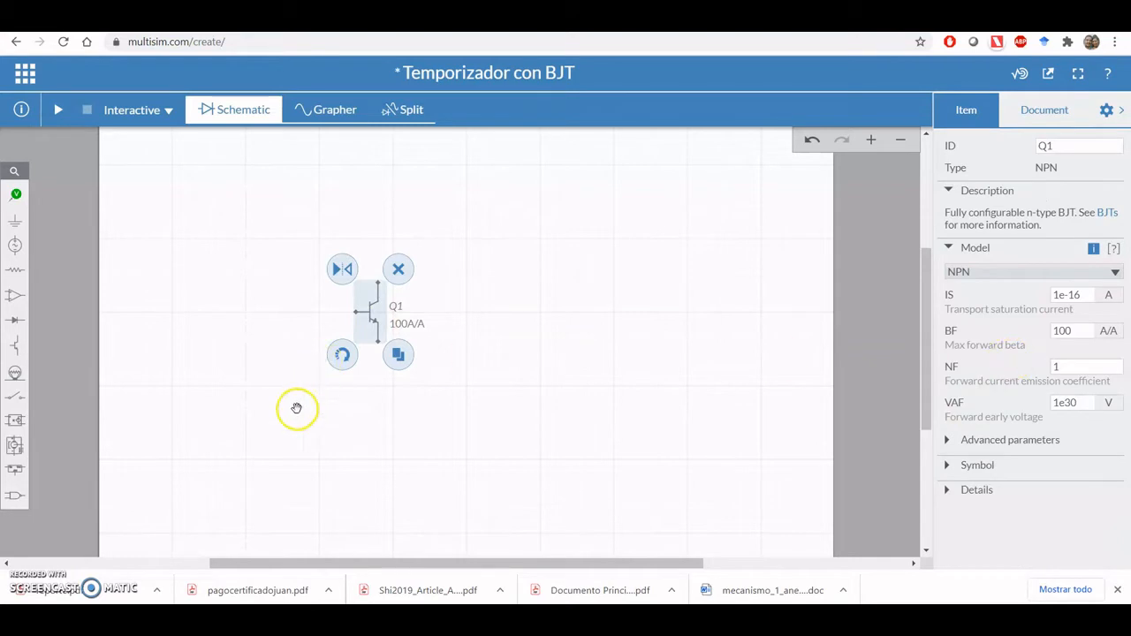
left_click(229, 436)
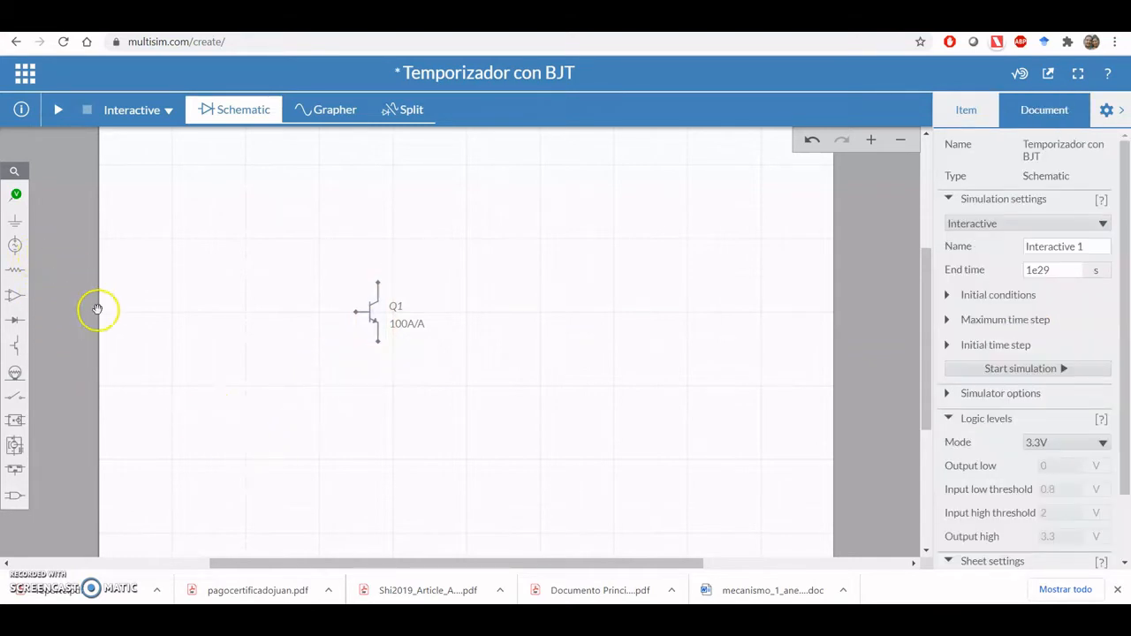
- Add a lamp below and to the right of the transistor, rotated so its terminals run vertically
left_click(13, 375)
left_click(71, 403)
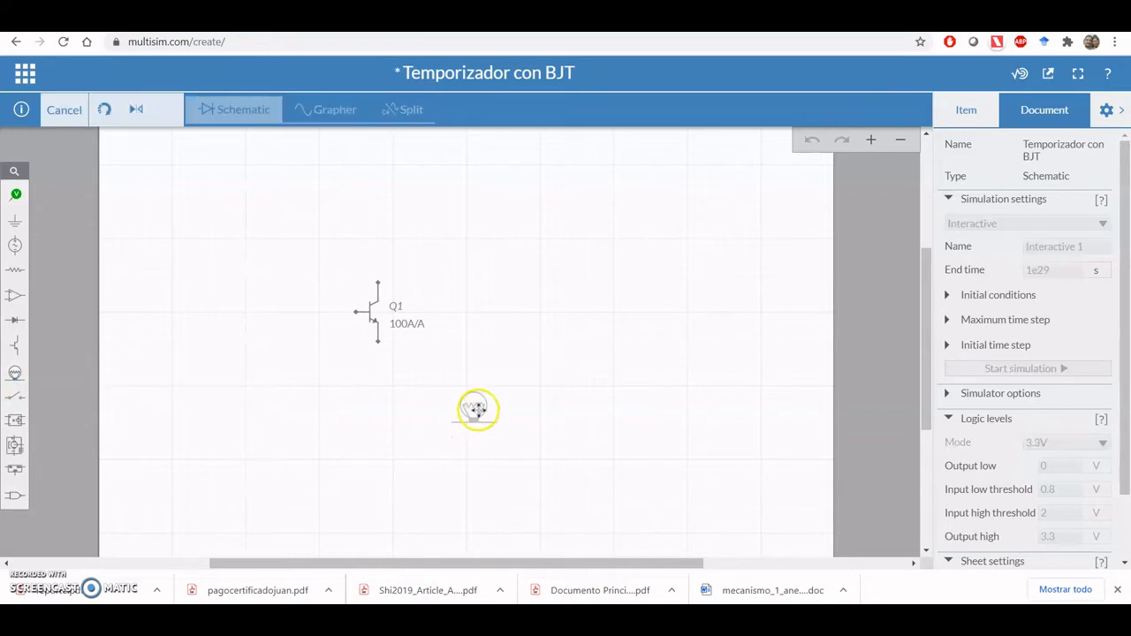
left_click(560, 386)
left_click(526, 428)
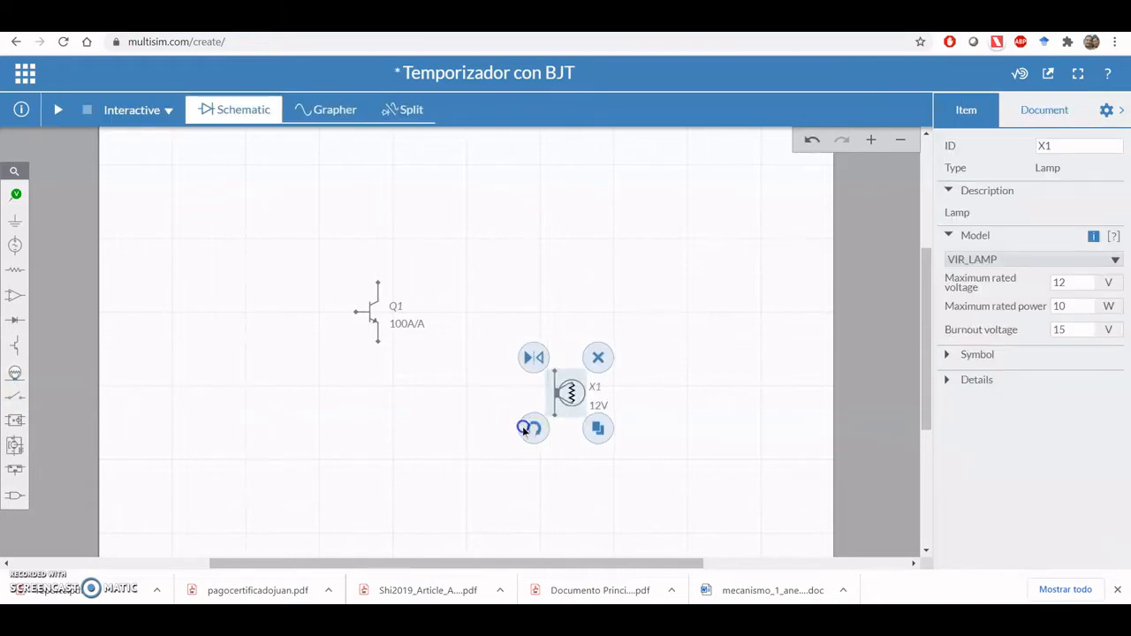
left_click(524, 463)
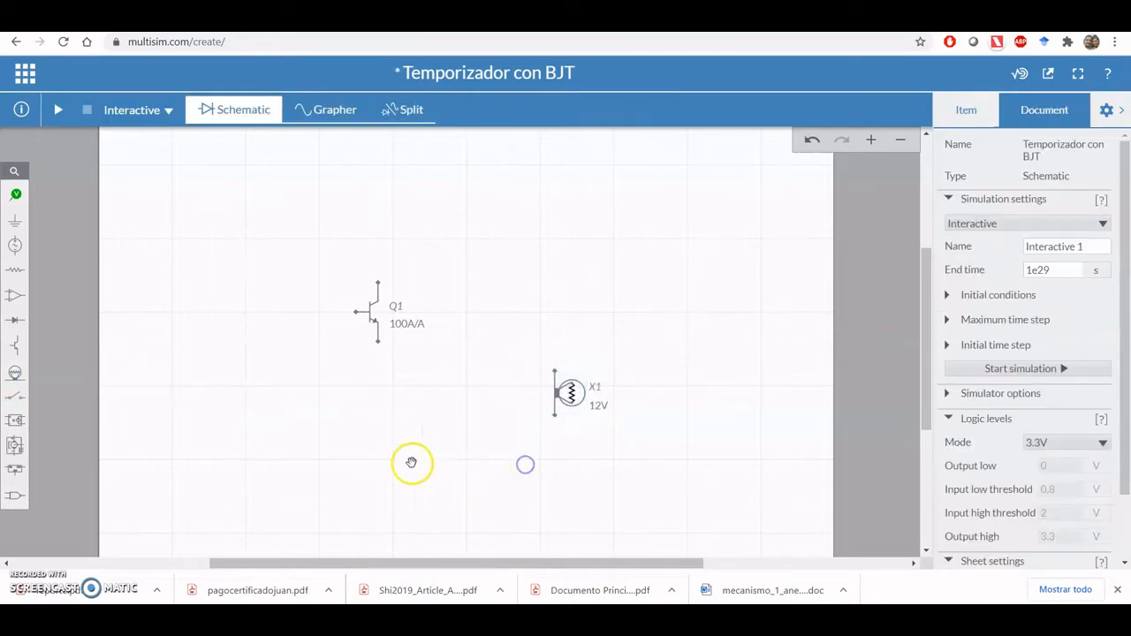
- Add an LED to the right of the lamp and shift both parts slightly towards the transistor
left_click(17, 378)
left_click(128, 399)
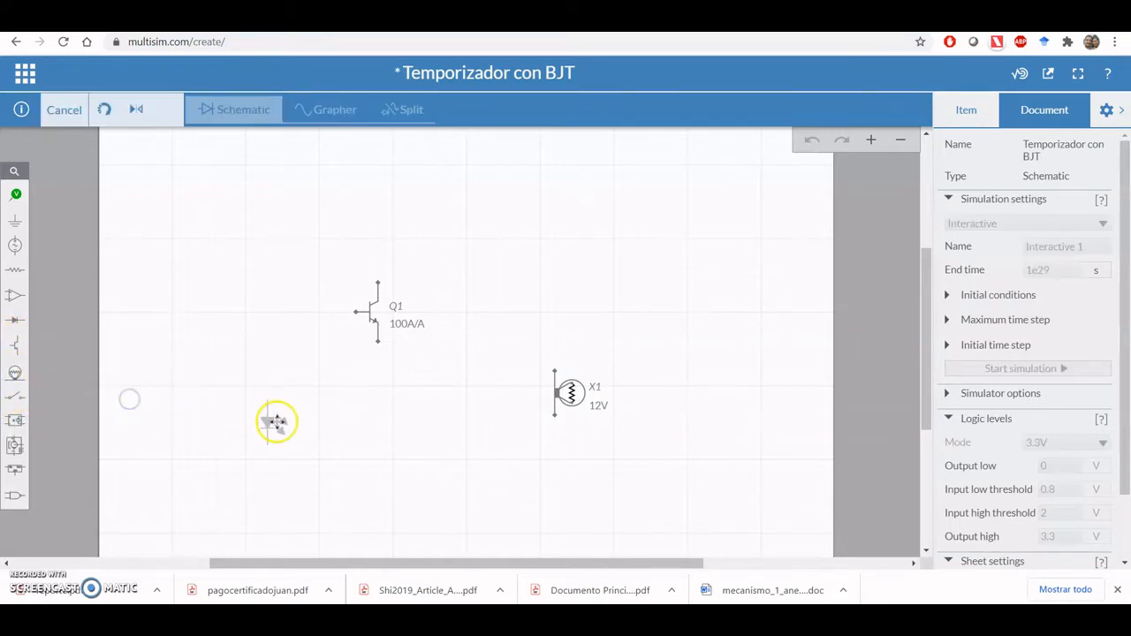
left_click(665, 395)
left_click(562, 471)
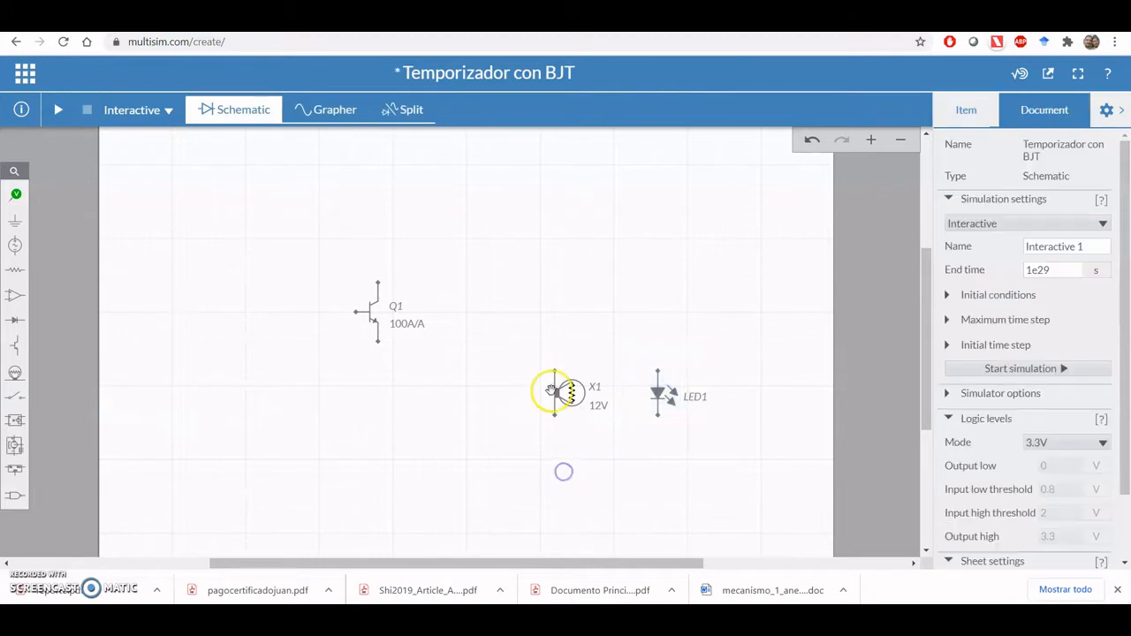
left_click_drag(553, 393, 535, 392)
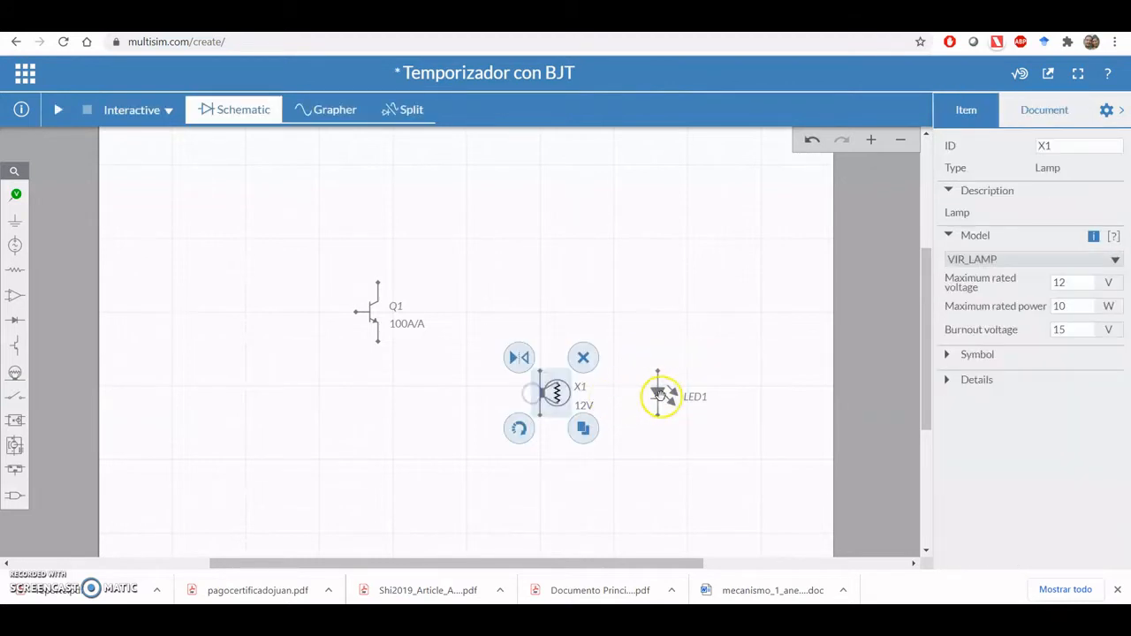
left_click_drag(645, 396, 623, 395)
left_click(591, 465)
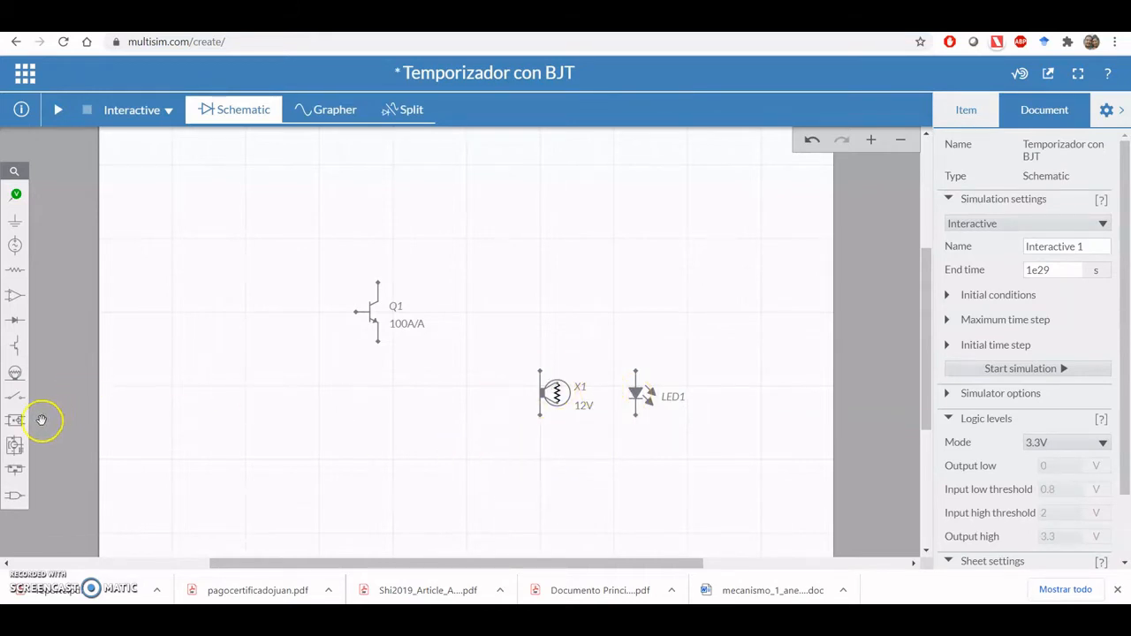
- Place a combination relay above and to the right of the transistor
left_click(15, 448)
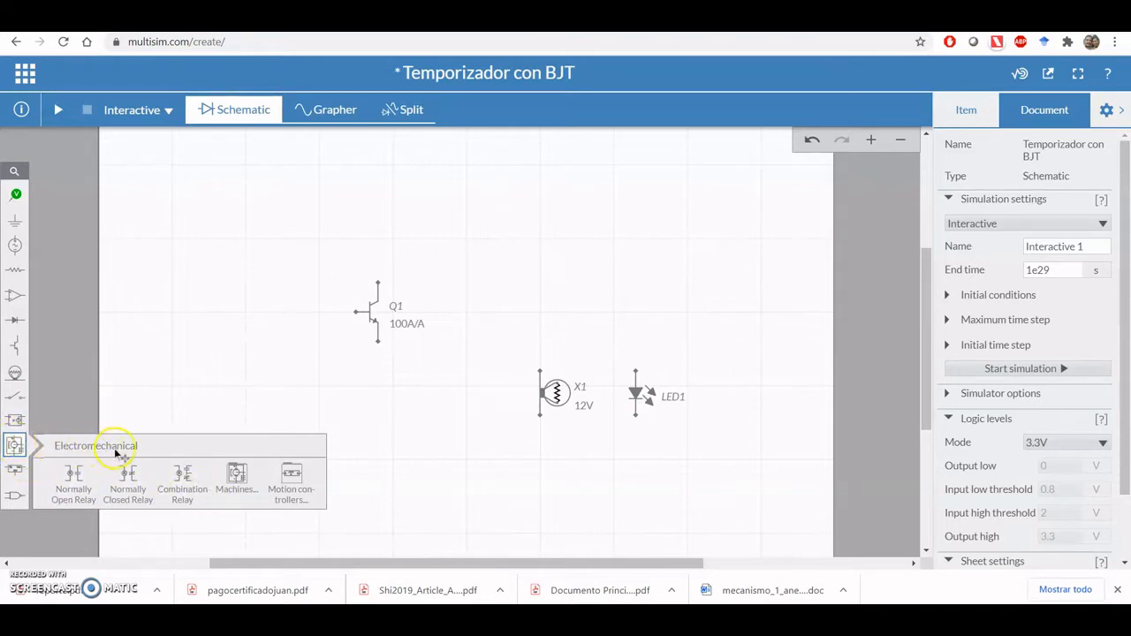
left_click(185, 475)
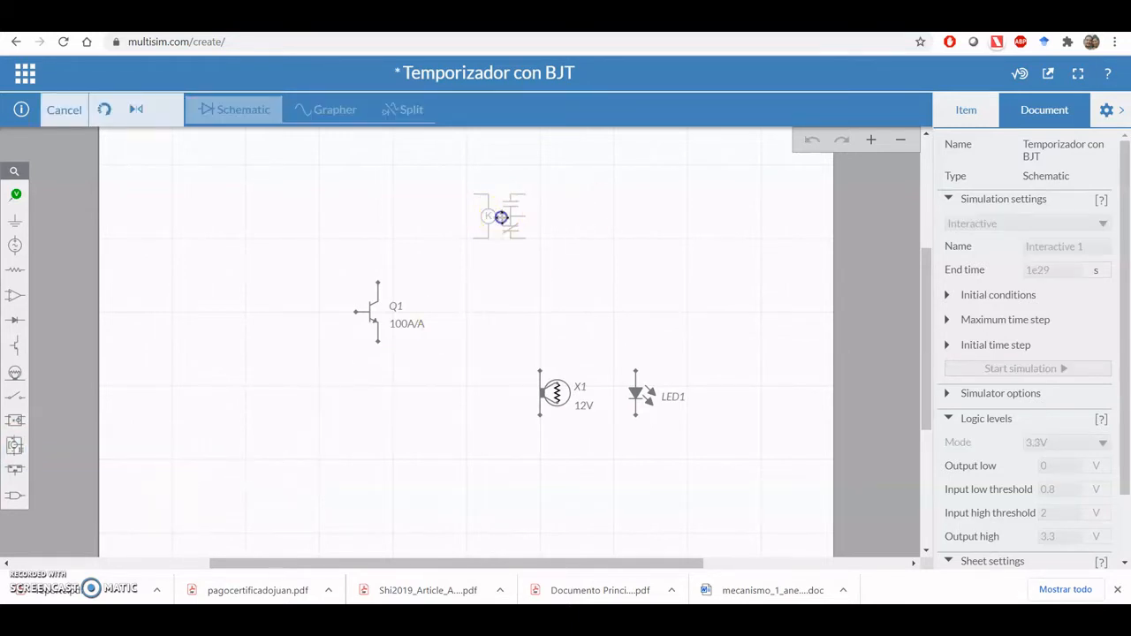
left_click(501, 217)
left_click(460, 371)
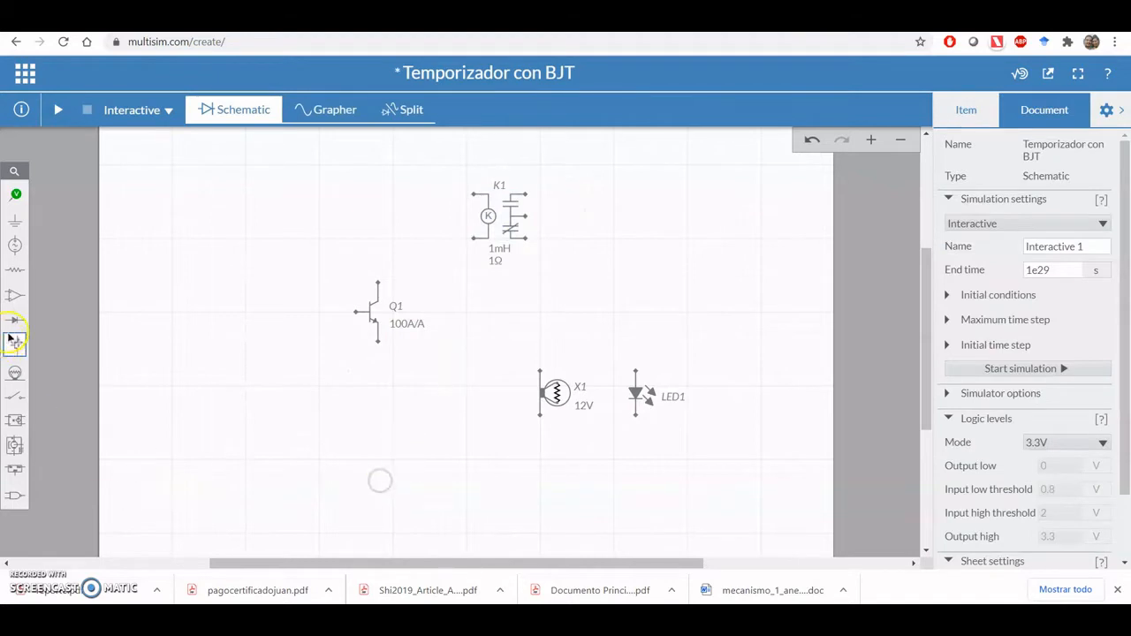
- Place a resistor to the left of the transistor, in line with its base
left_click(14, 270)
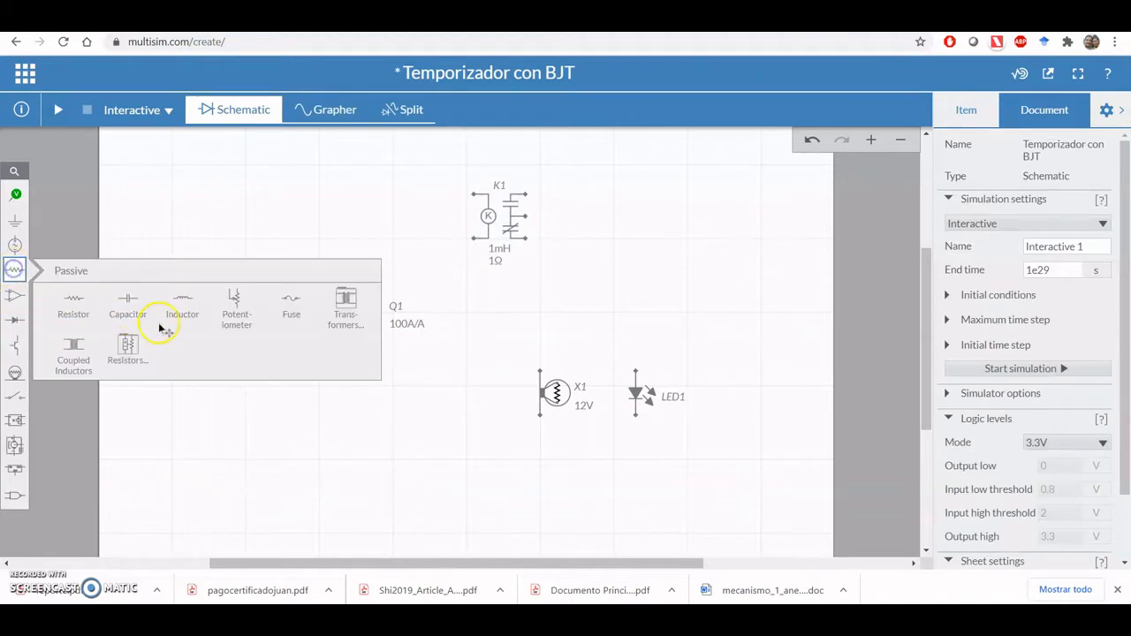
left_click(74, 302)
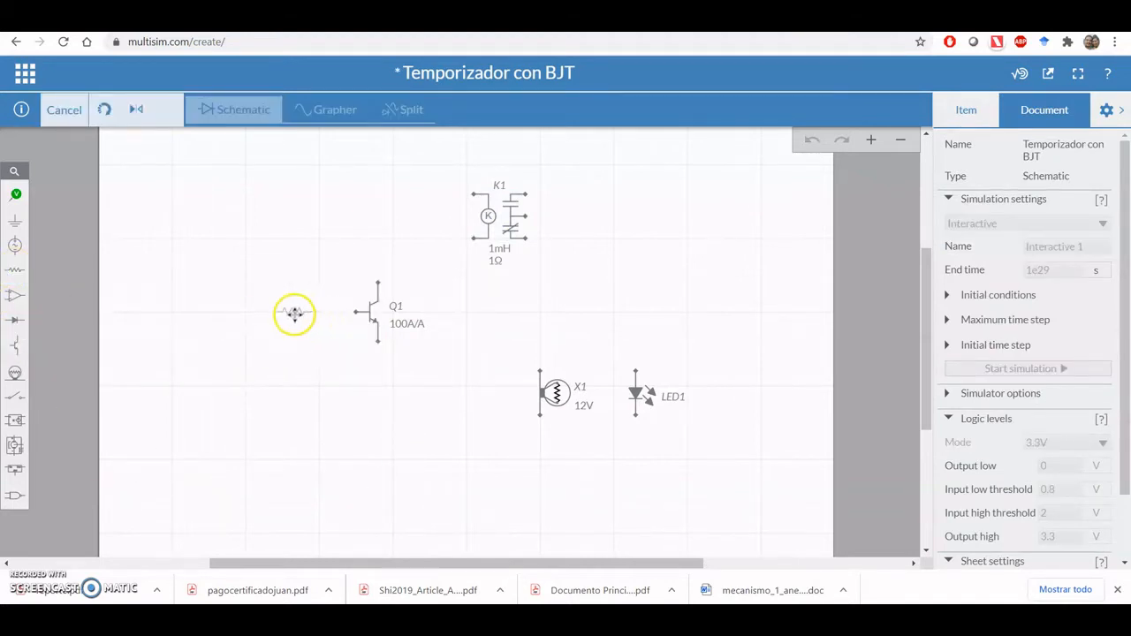
left_click(294, 313)
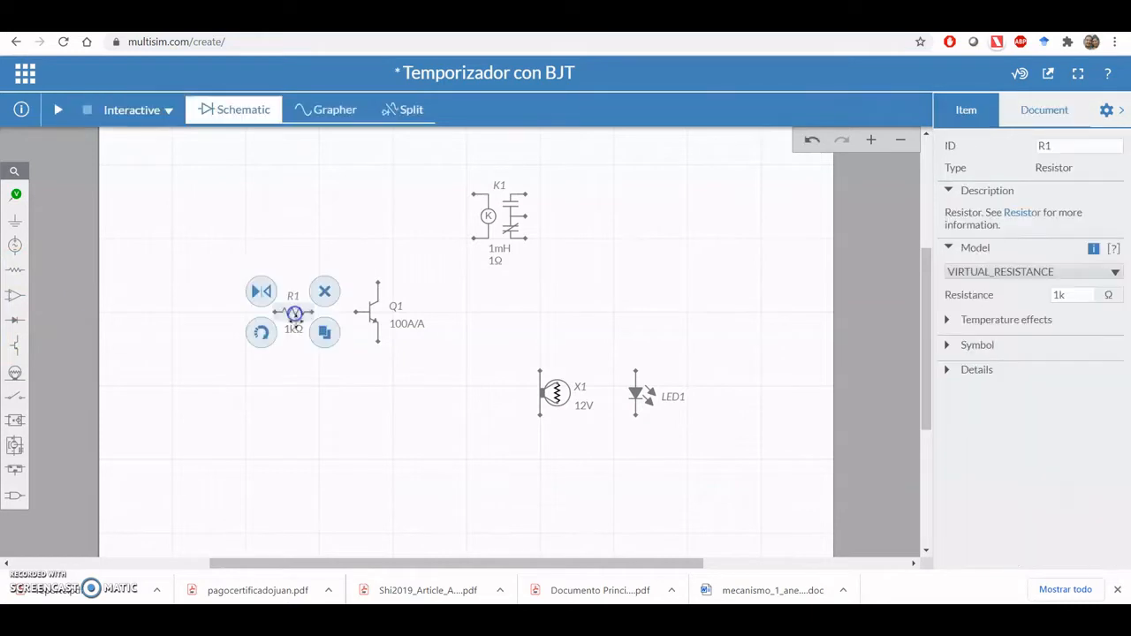
left_click(278, 421)
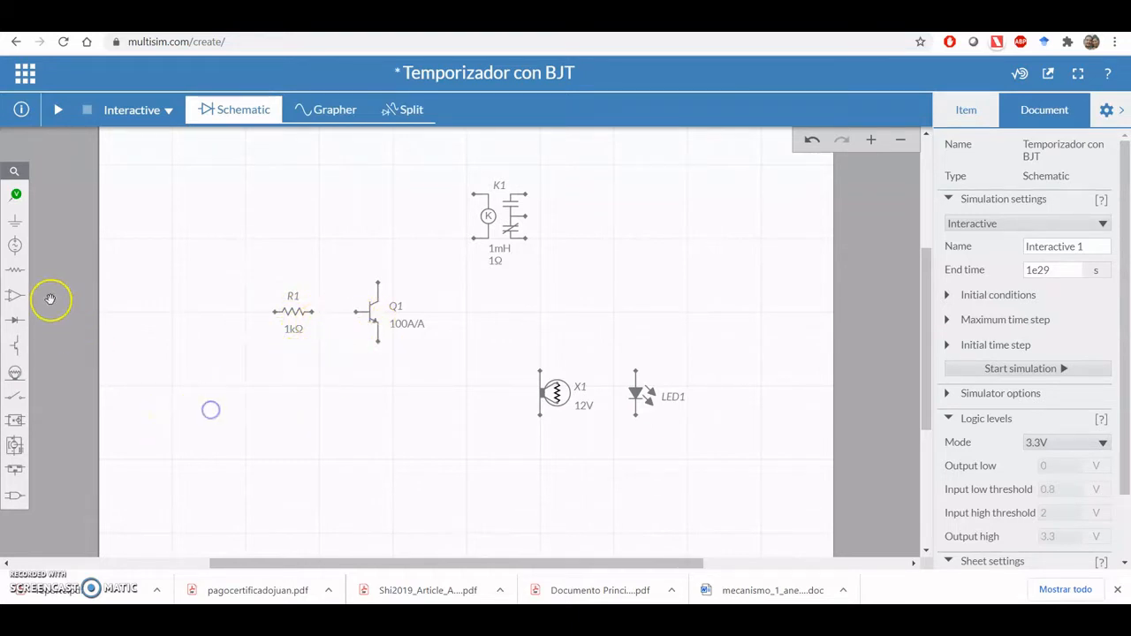
- Add a second resistor above and to the left of the base resistor and rotate it to vertical
left_click(15, 269)
left_click(85, 303)
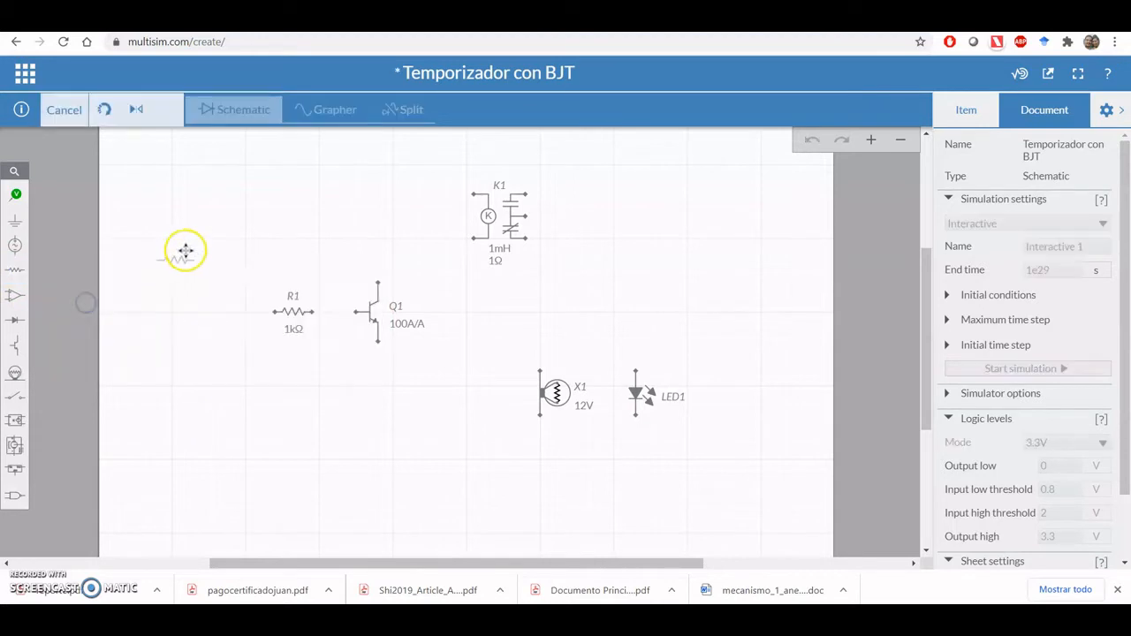
left_click(210, 230)
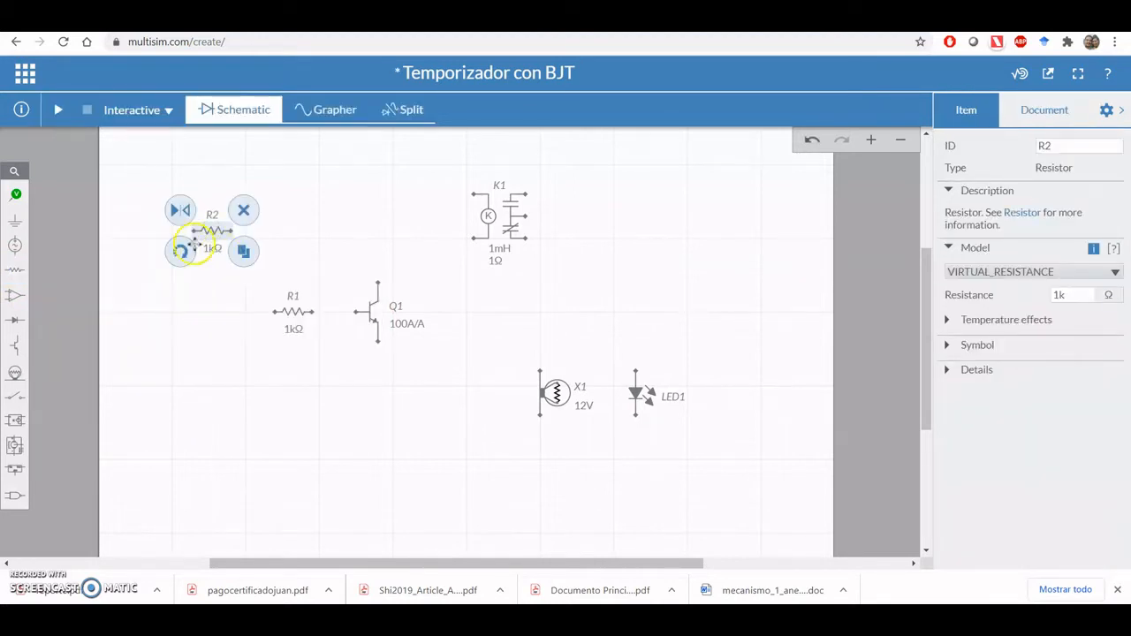
left_click(181, 250)
left_click(187, 358)
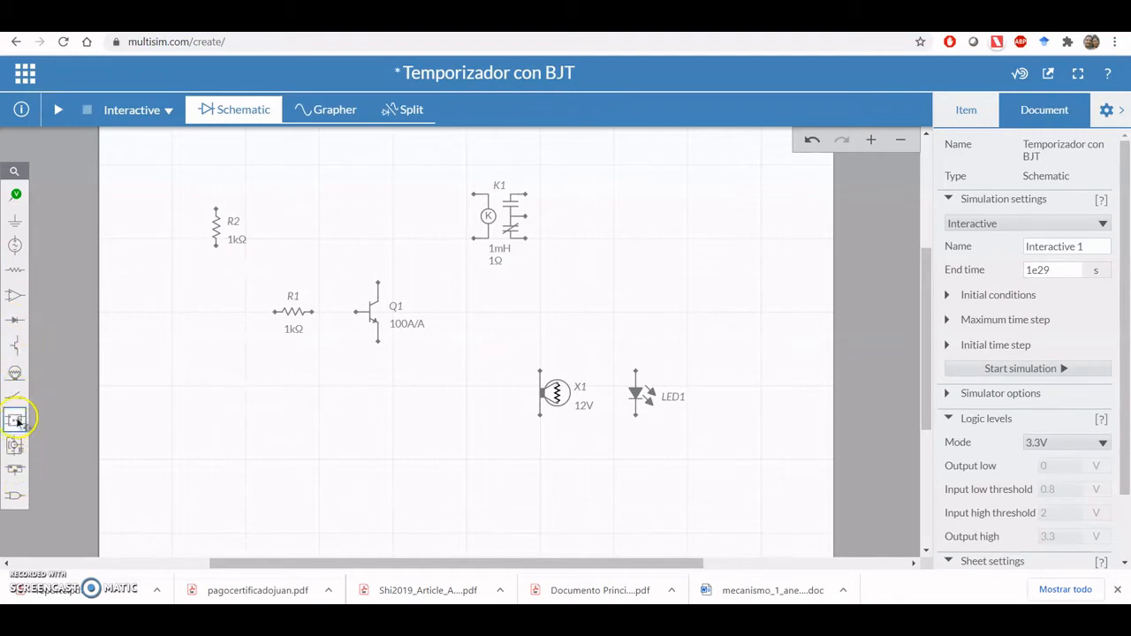
- Place an SPST switch below the vertical resistor and rotate it upright with its lever on the left side
left_click(16, 422)
left_click(84, 427)
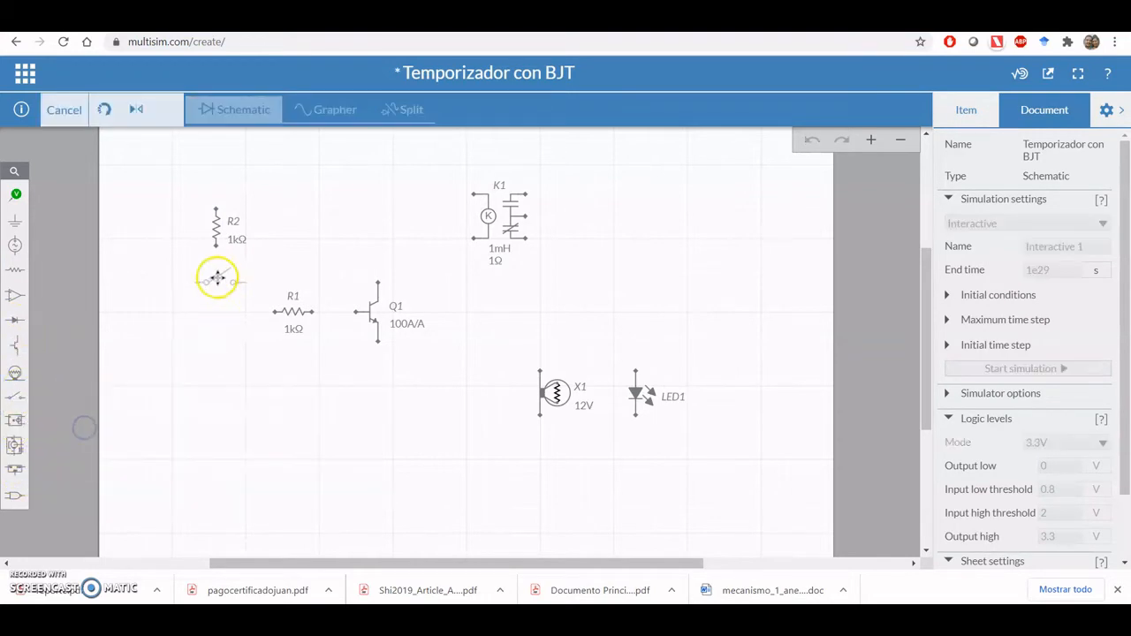
left_click(217, 279)
left_click(189, 300)
left_click(175, 303)
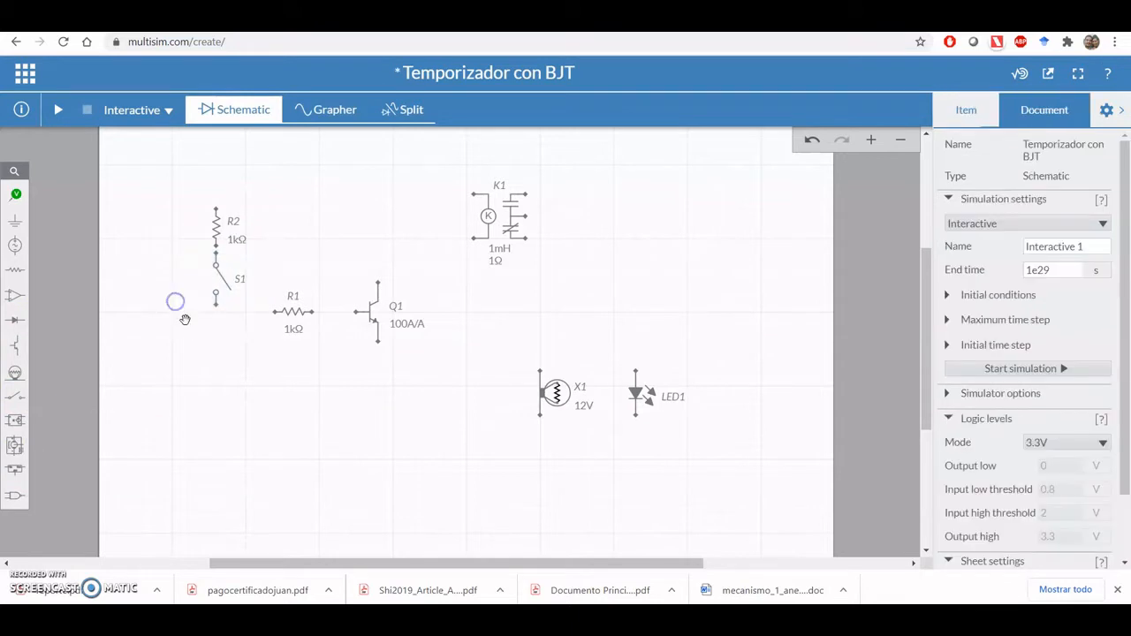
left_click(216, 298)
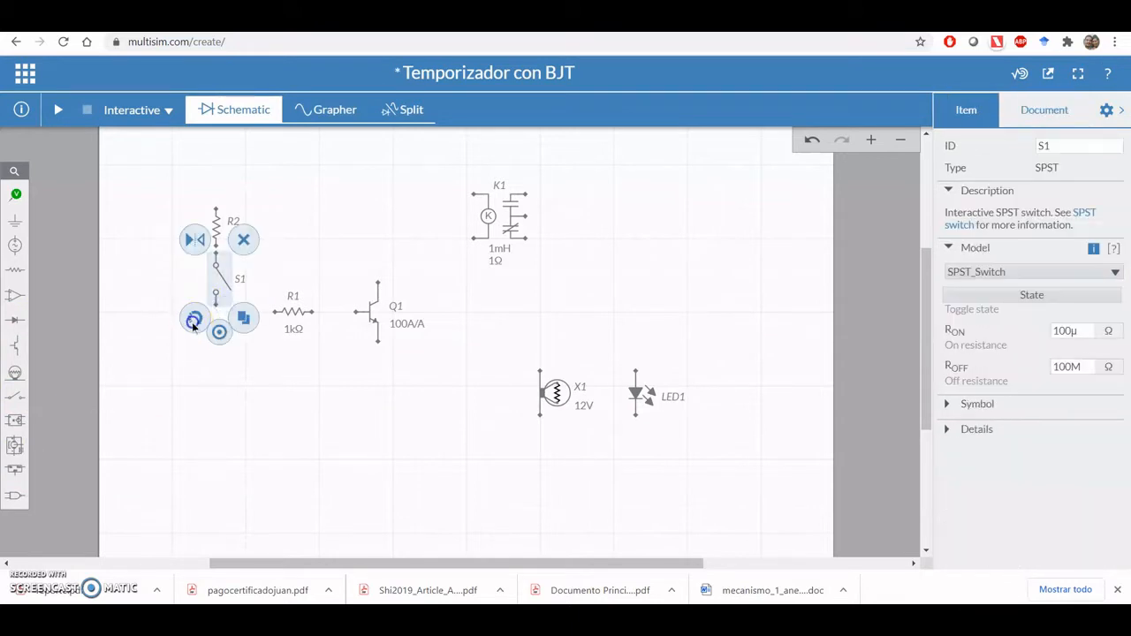
left_click(194, 324)
left_click(183, 313)
left_click(263, 466)
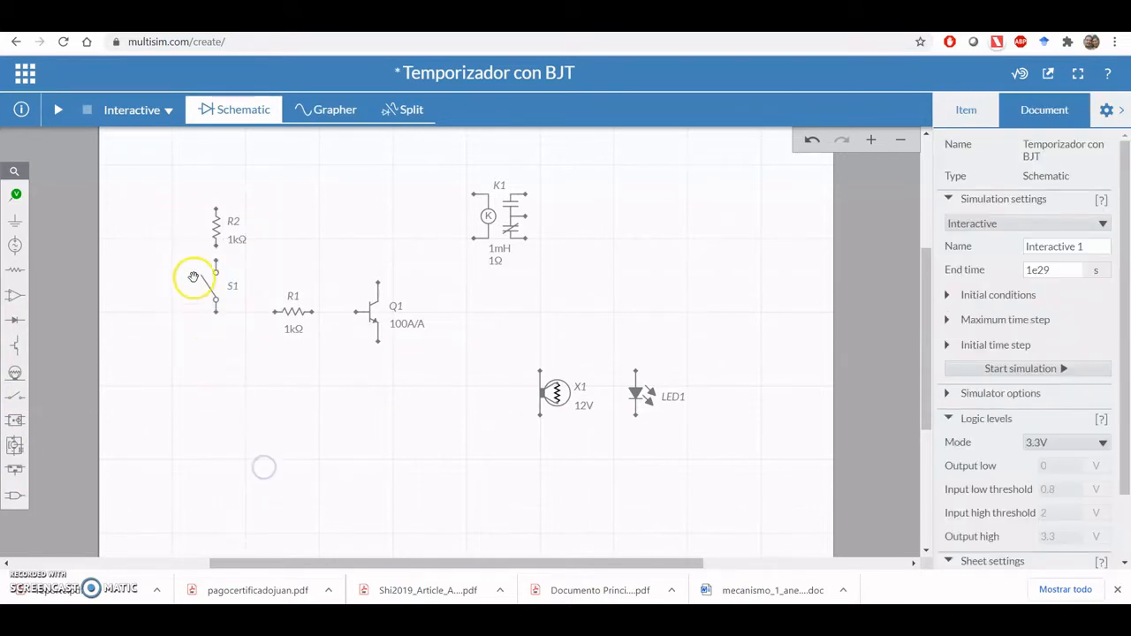
- Move the vertical resistor and the switch upwards, leaving a gap between them for wiring
left_click_drag(218, 210, 217, 181)
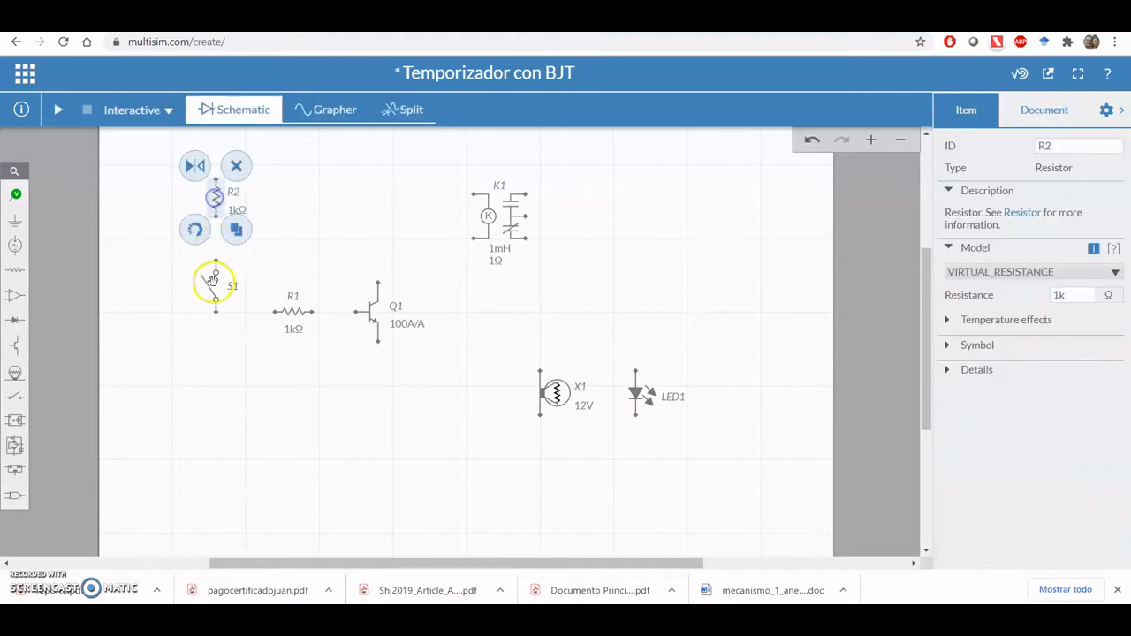
left_click_drag(215, 273, 215, 267)
left_click(279, 451)
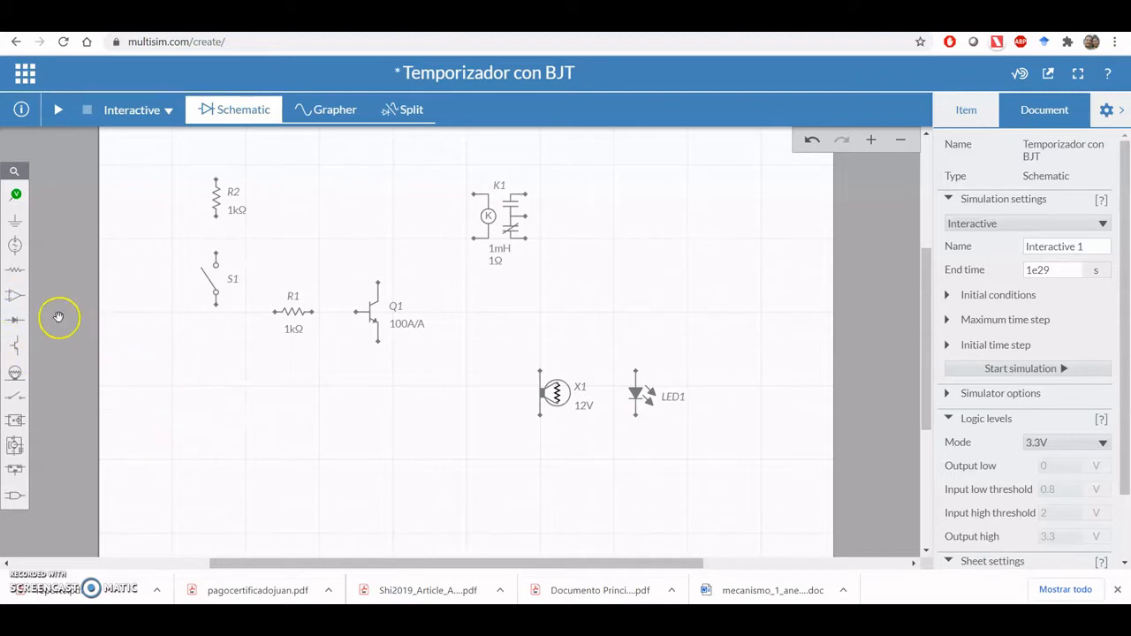
- Add a capacitor below the switch, rotate it to vertical and align it with the switch terminals
left_click(15, 274)
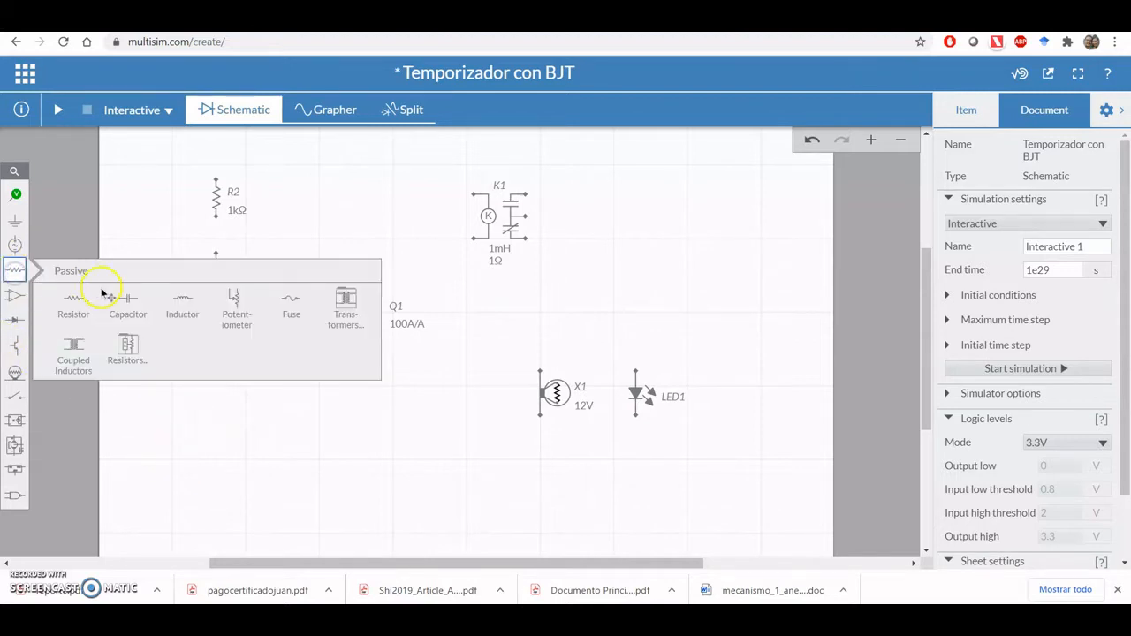
left_click(128, 305)
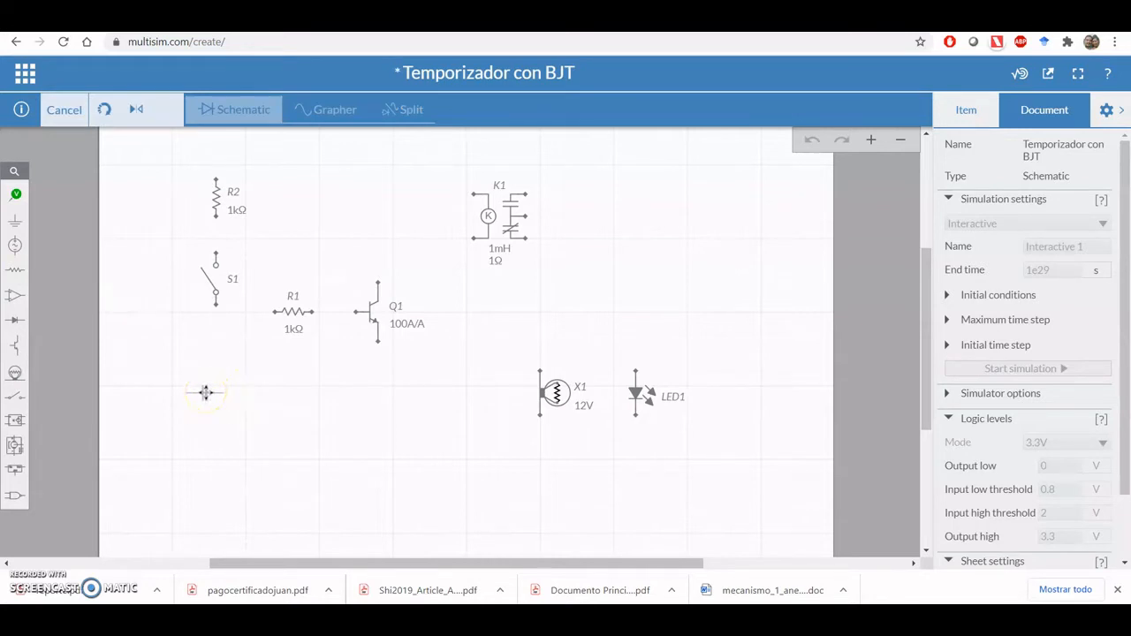
left_click(205, 393)
left_click(174, 422)
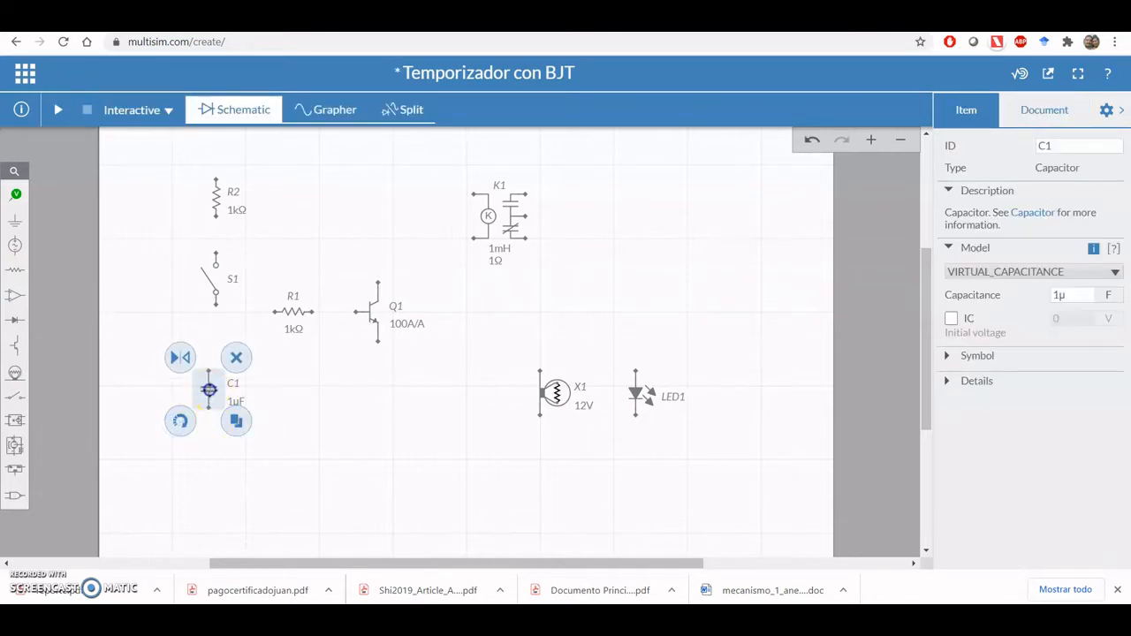
left_click_drag(208, 389, 215, 387)
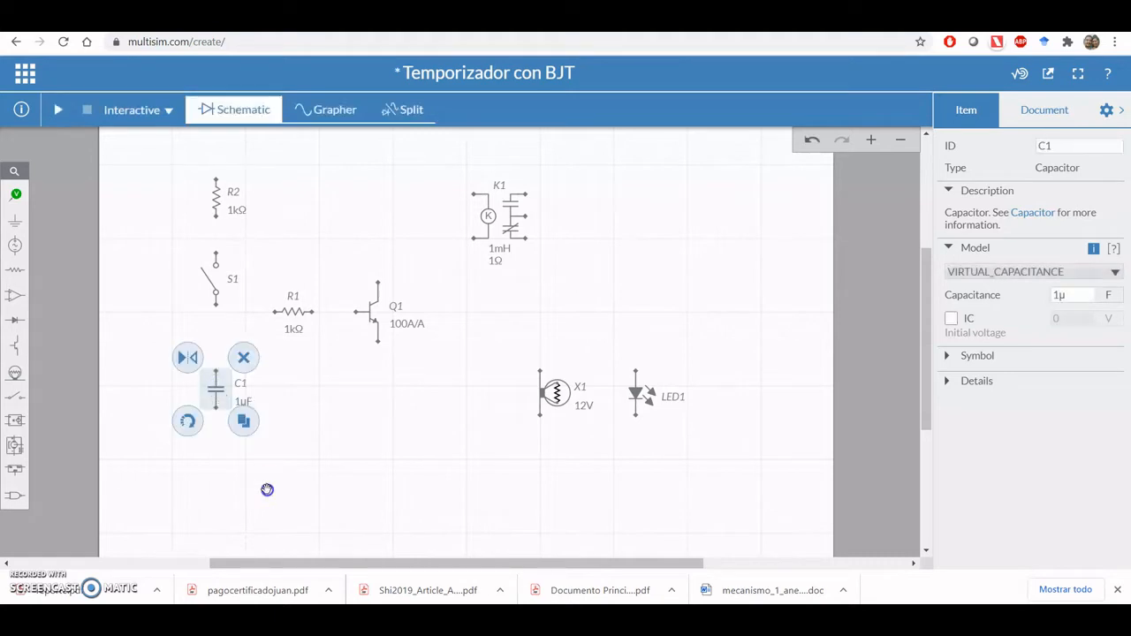
left_click(267, 489)
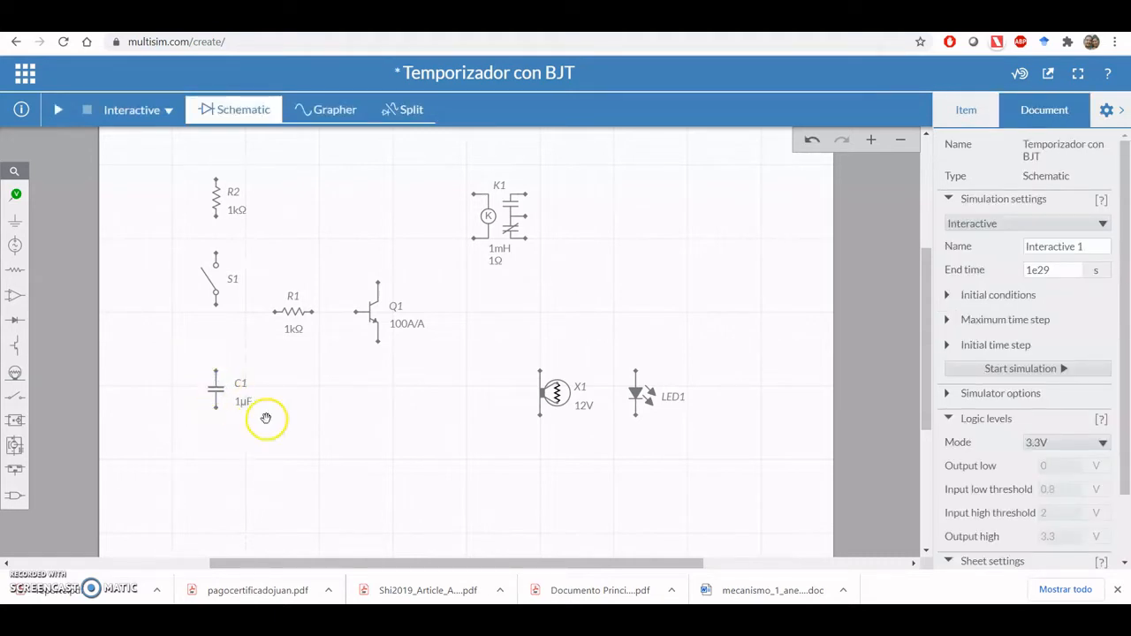
left_click(219, 386)
left_click(356, 469)
left_click(243, 404)
left_click(371, 414)
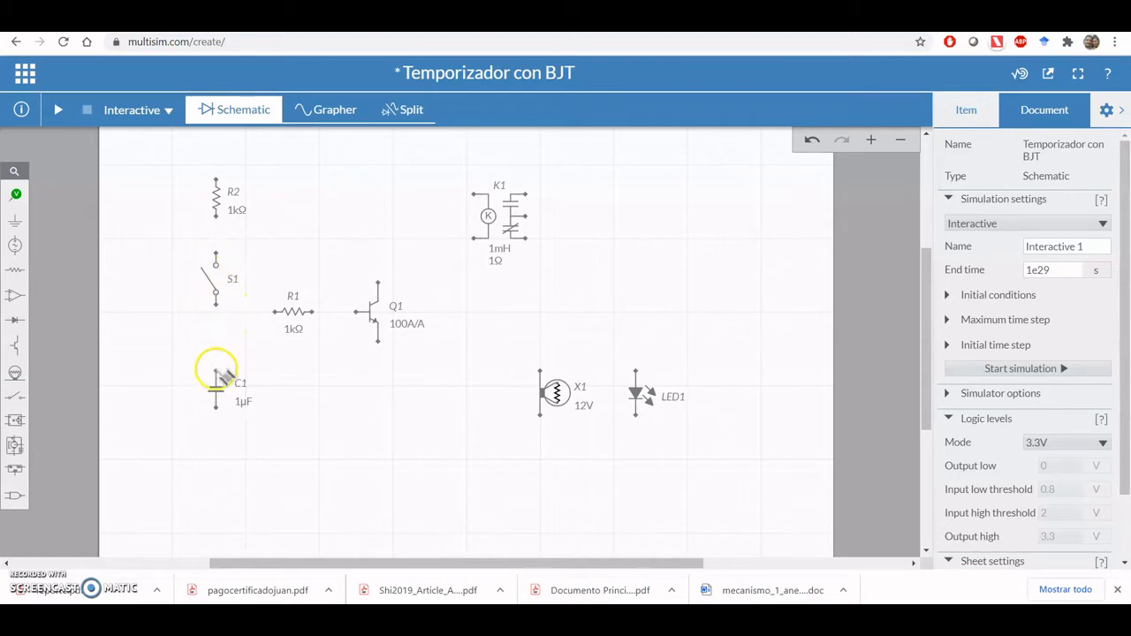
- Place a DC Voltage (VCC) source to the right of the LED
left_click(193, 279)
left_click(14, 245)
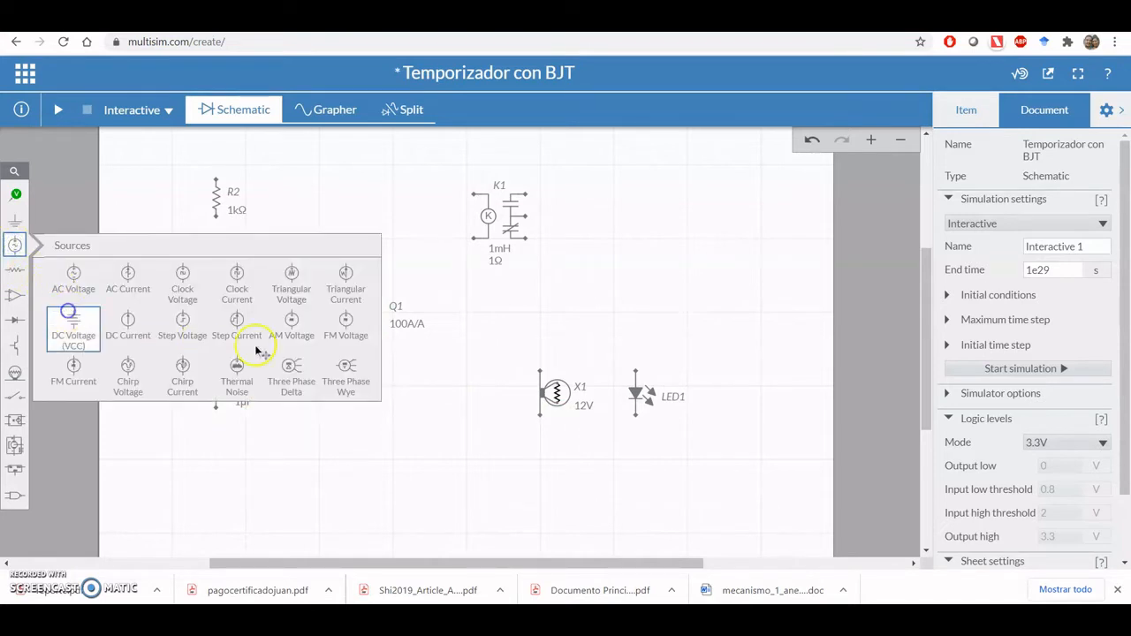
left_click_drag(258, 352, 732, 313)
left_click(778, 430)
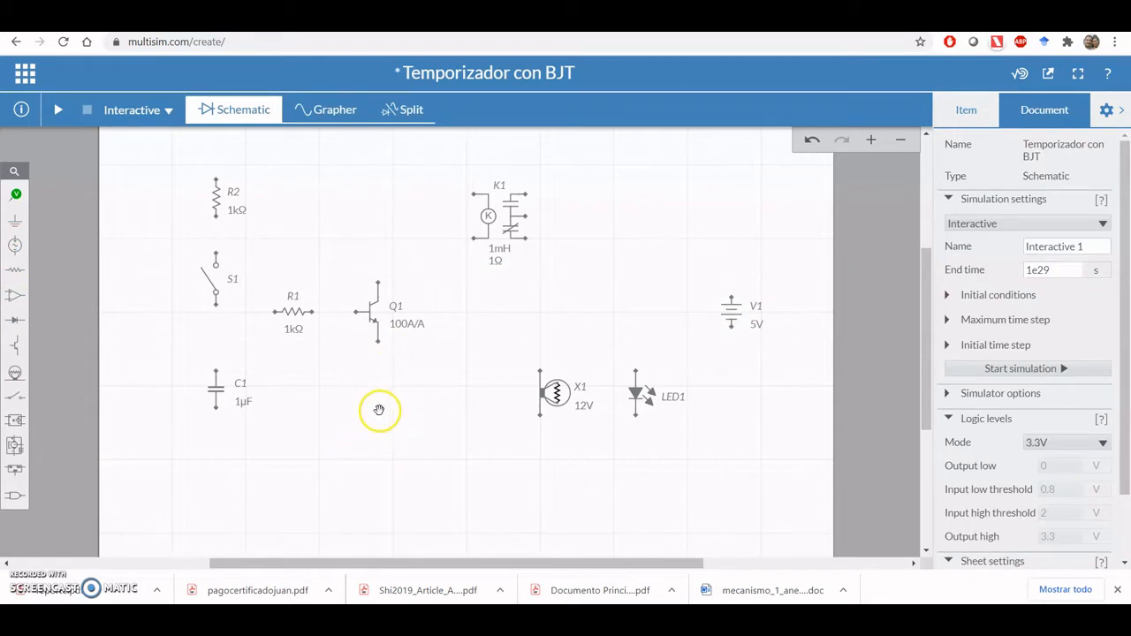
- Add a diode between the vertical resistor and the relay and rotate it to vertical with its cathode facing up
left_click(14, 320)
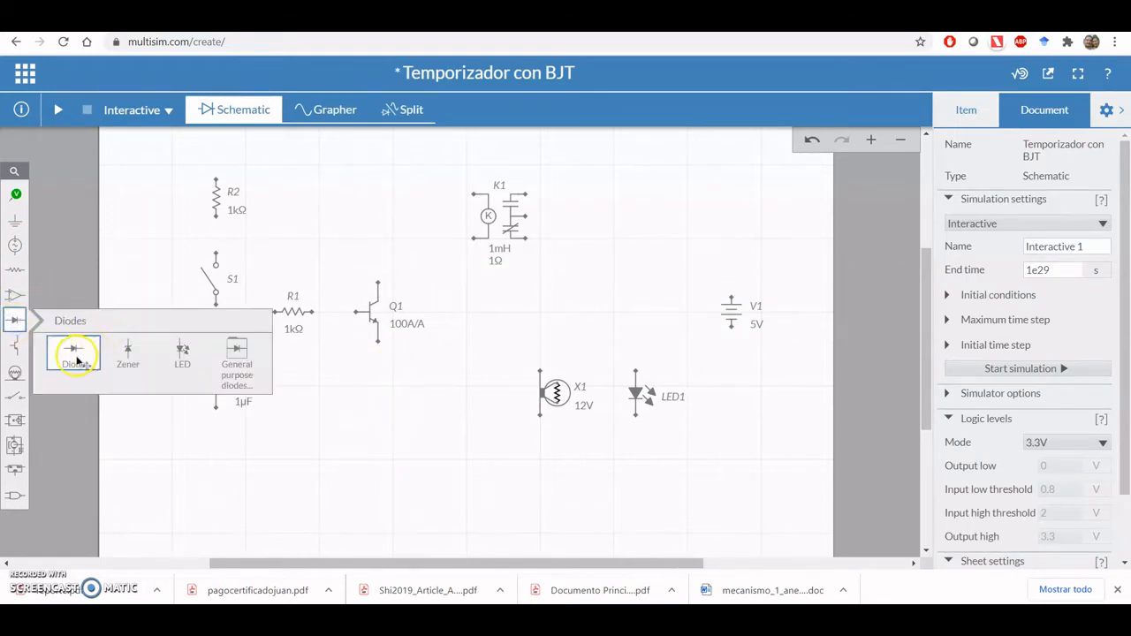
left_click_drag(76, 356, 409, 219)
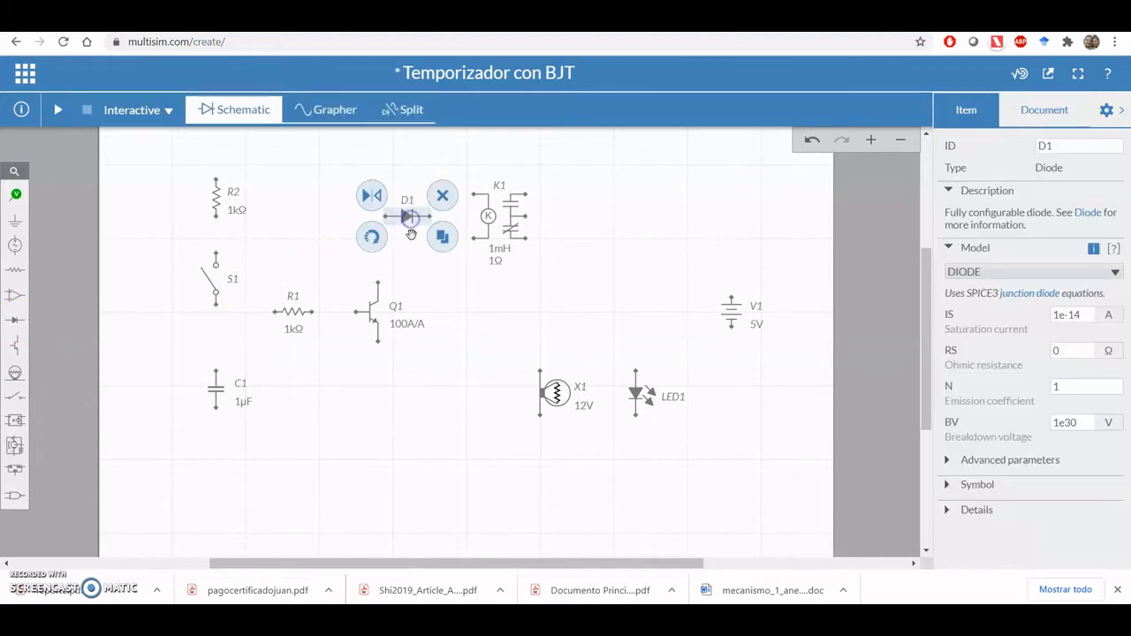
left_click(372, 236)
left_click(386, 255)
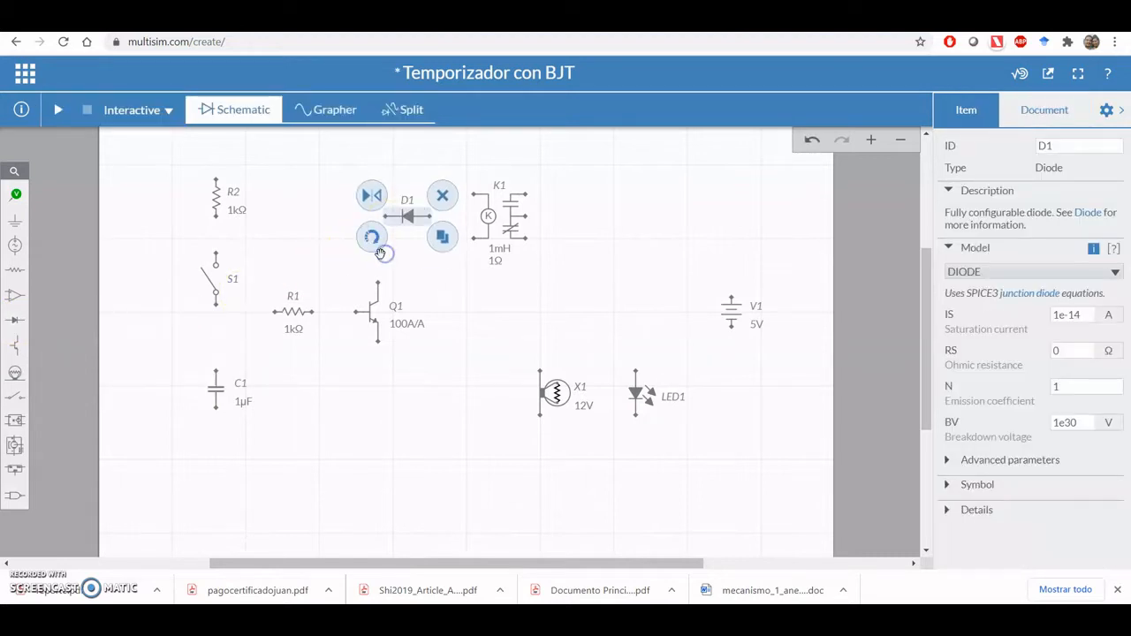
left_click(386, 254)
left_click(464, 301)
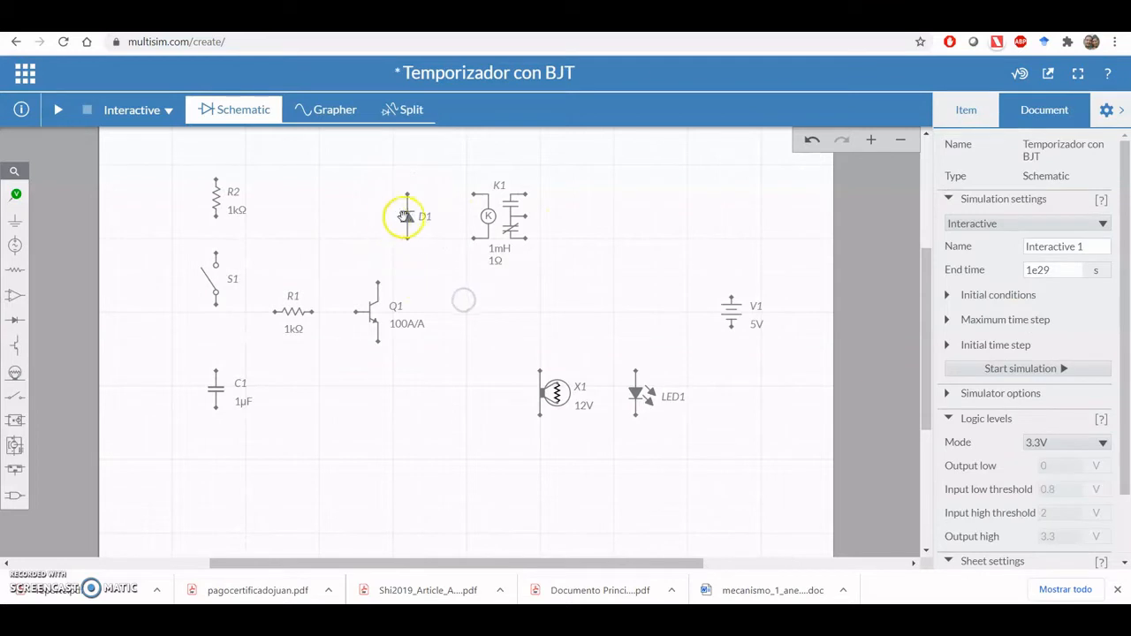
- Align the diode above the transistor's collector and shift the relay closer to it
left_click_drag(380, 220, 373, 222)
left_click_drag(472, 219, 454, 223)
left_click(479, 356)
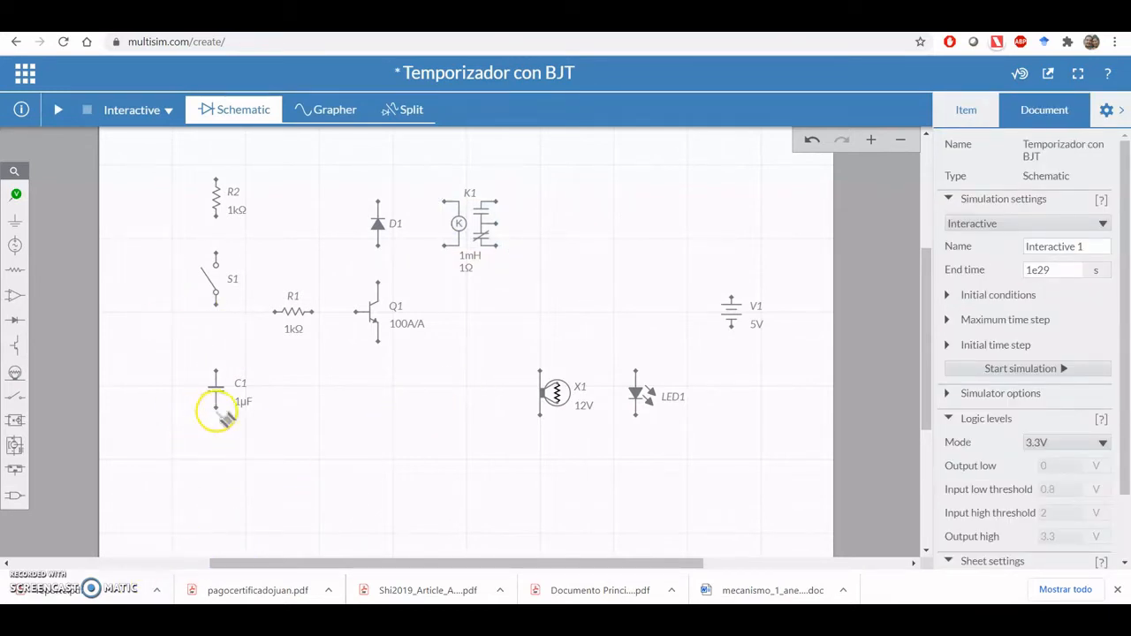
- Wire the capacitor's lower terminal to the voltage source's negative terminal and lower the horizontal run to clear the lamp and LED
mouse_move(224, 415)
left_mouse_down()
mouse_move(542, 480)
mouse_move(750, 424)
mouse_move(723, 329)
mouse_move(731, 325)
left_mouse_up()
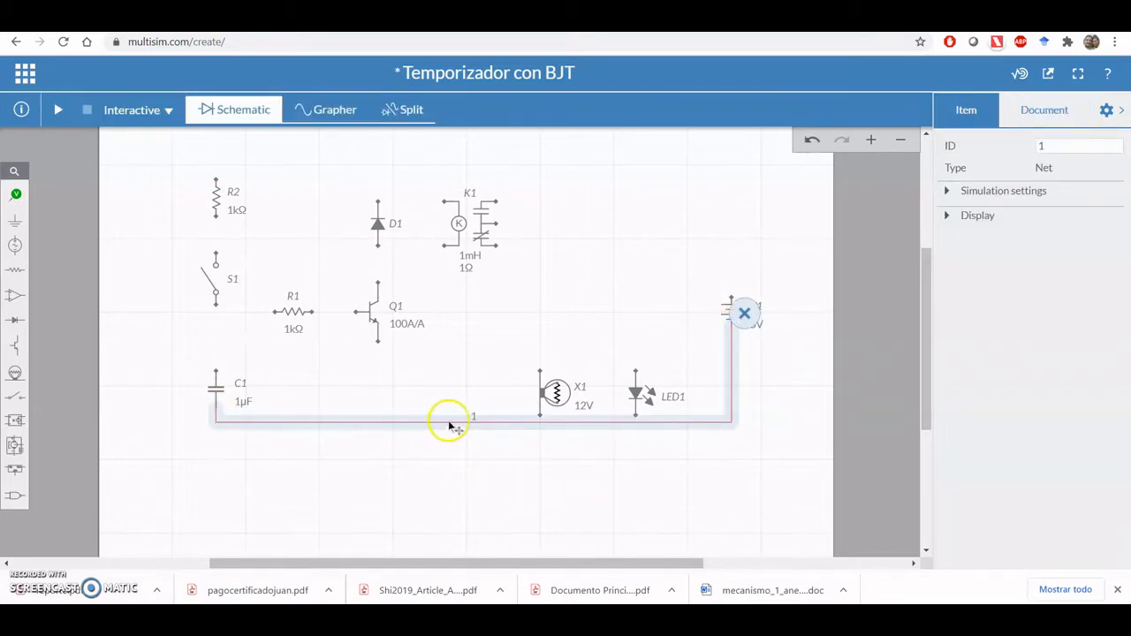
left_click(449, 422)
left_click_drag(462, 434, 466, 456)
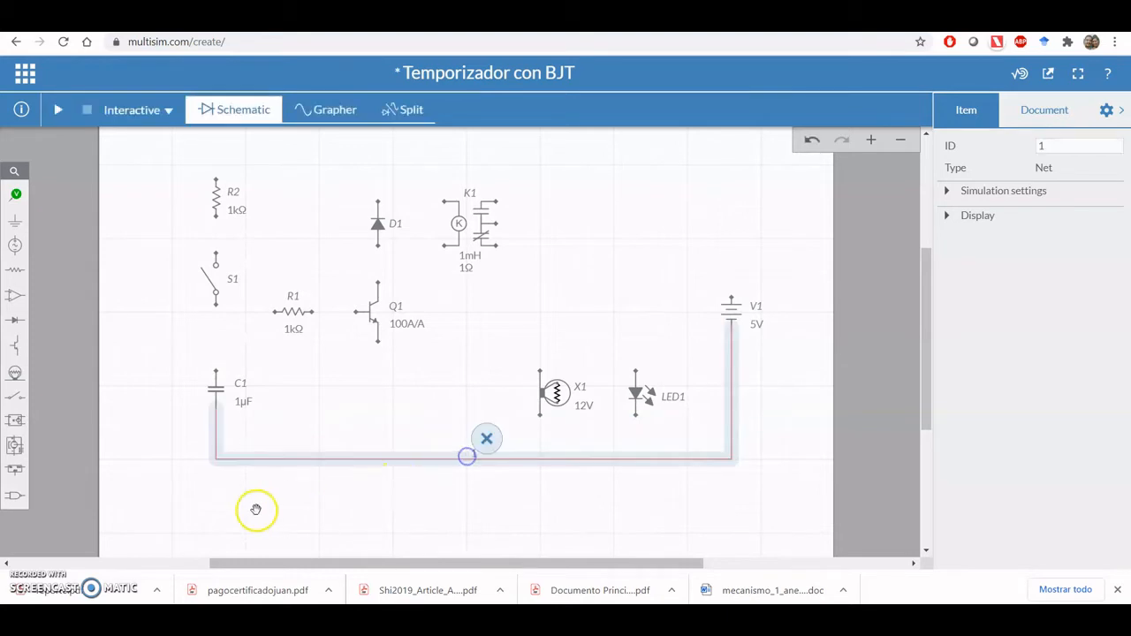
- Attach a ground to the middle of the bottom rail and wire the capacitor's upper terminal to the switch's lower terminal
left_click(14, 221)
left_click(68, 252)
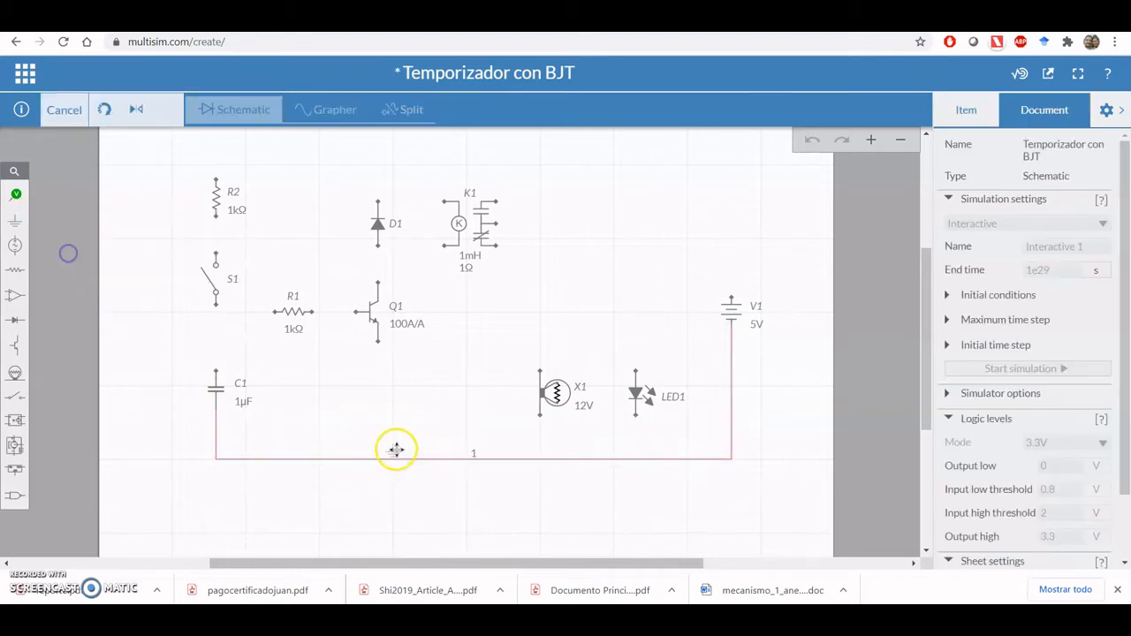
left_click(450, 464)
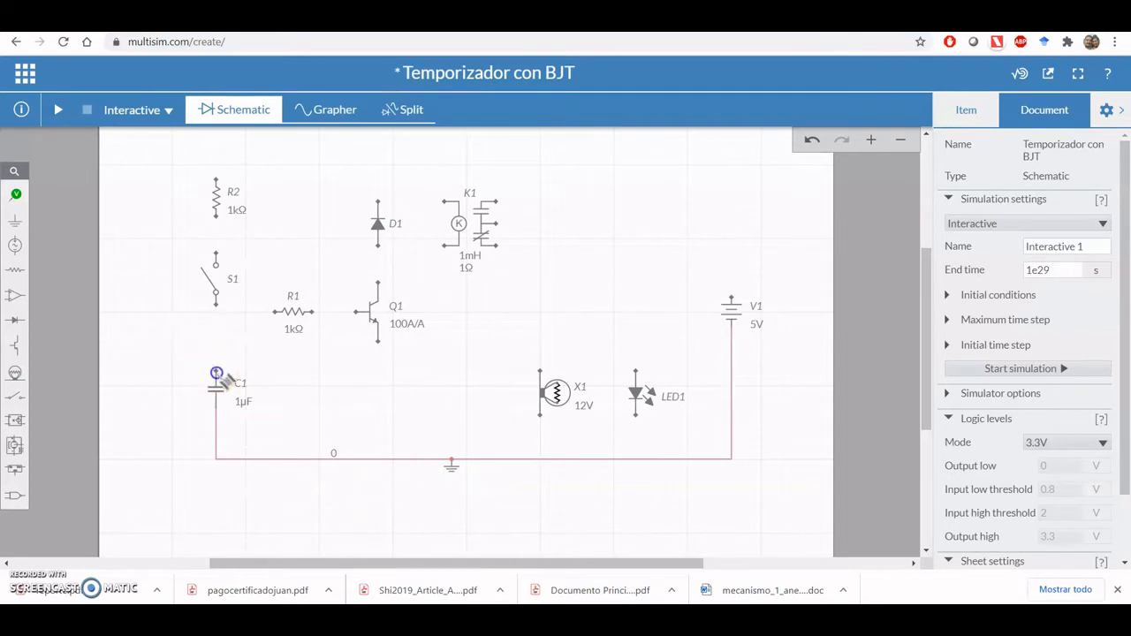
left_click_drag(216, 373, 215, 305)
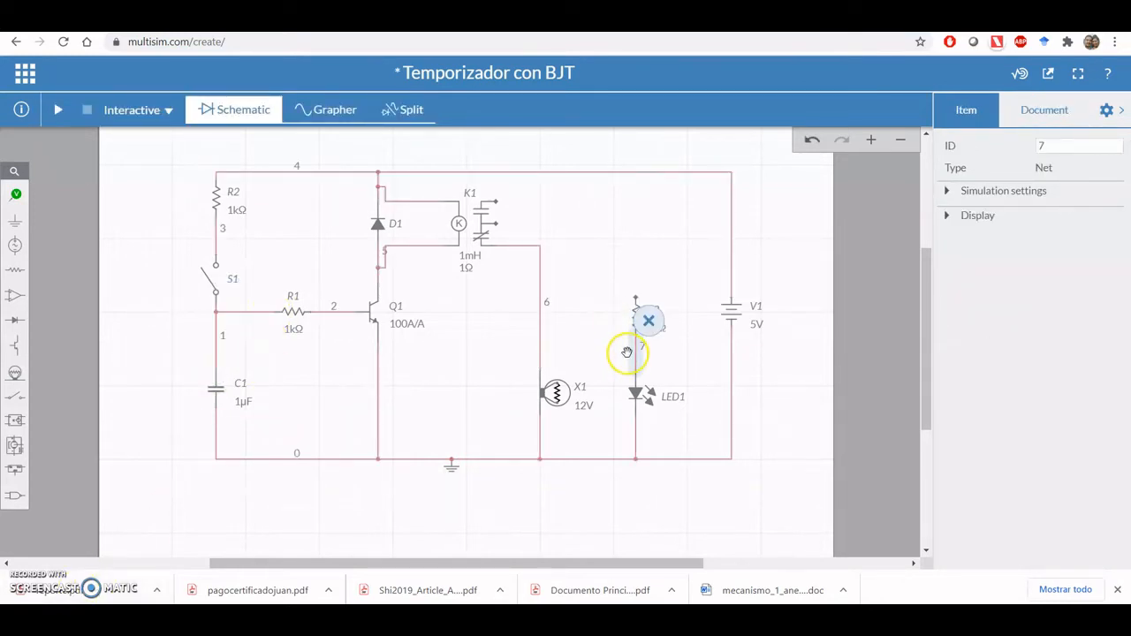
left_click(673, 355)
left_click(634, 314)
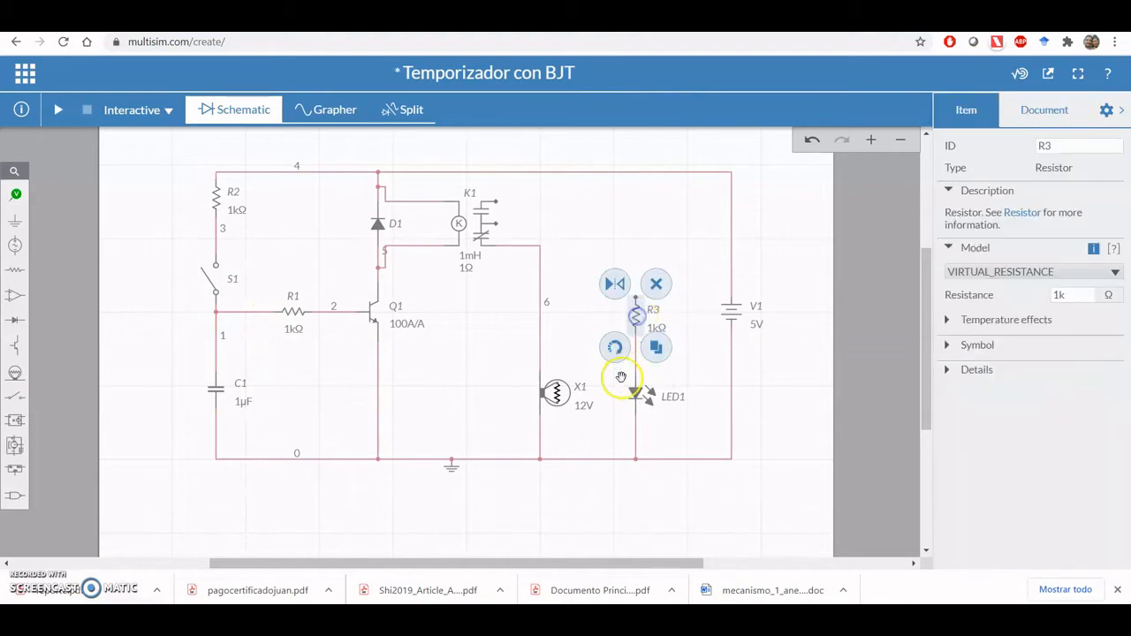
left_click(715, 397)
left_click(648, 325)
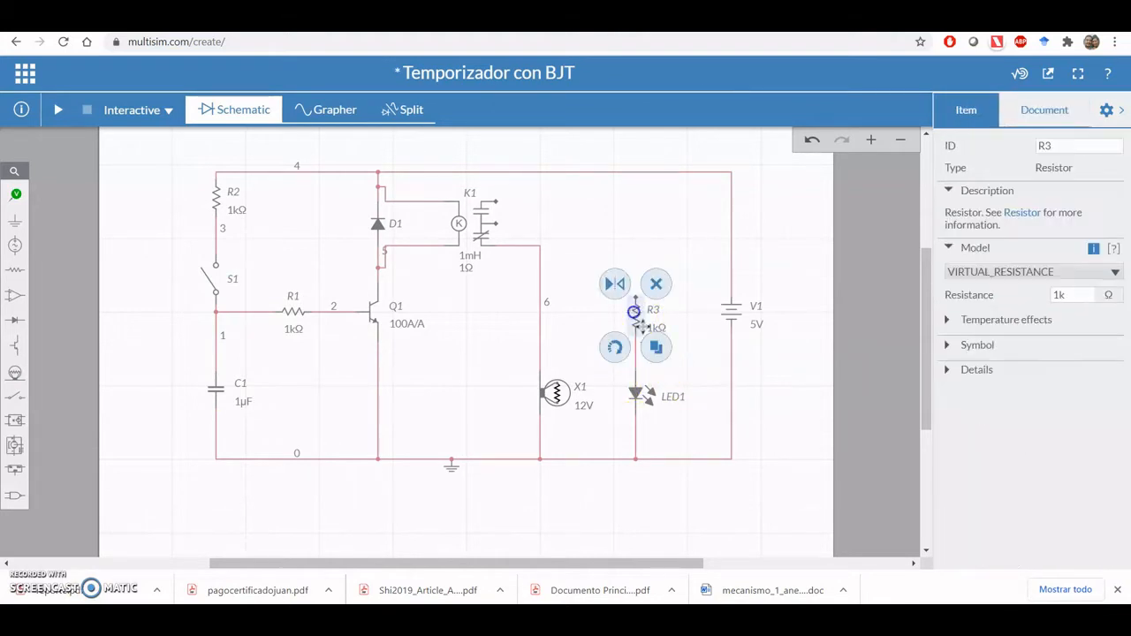
left_click(699, 360)
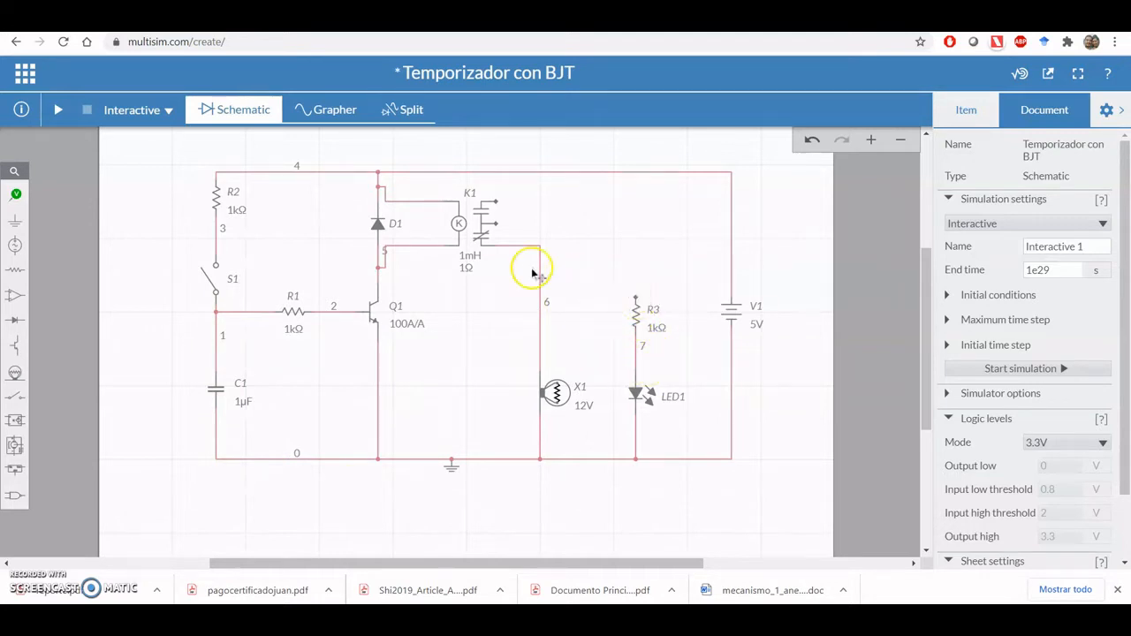
- Wire the relay's common contact to the positive supply rail at the top of the circuit
left_click(497, 223)
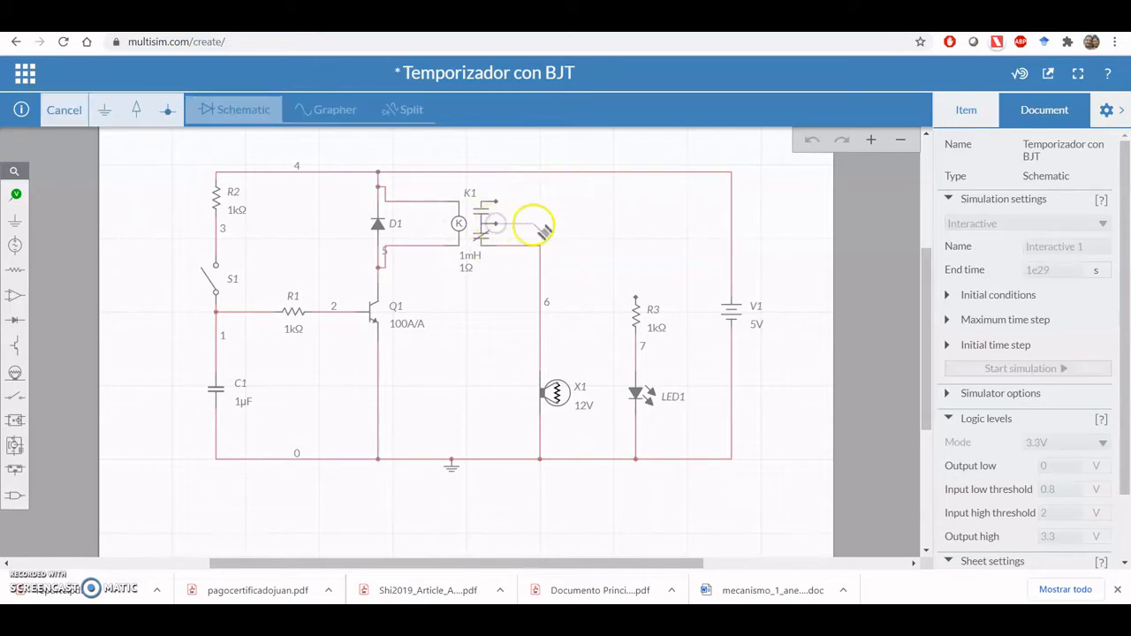
left_click(594, 174)
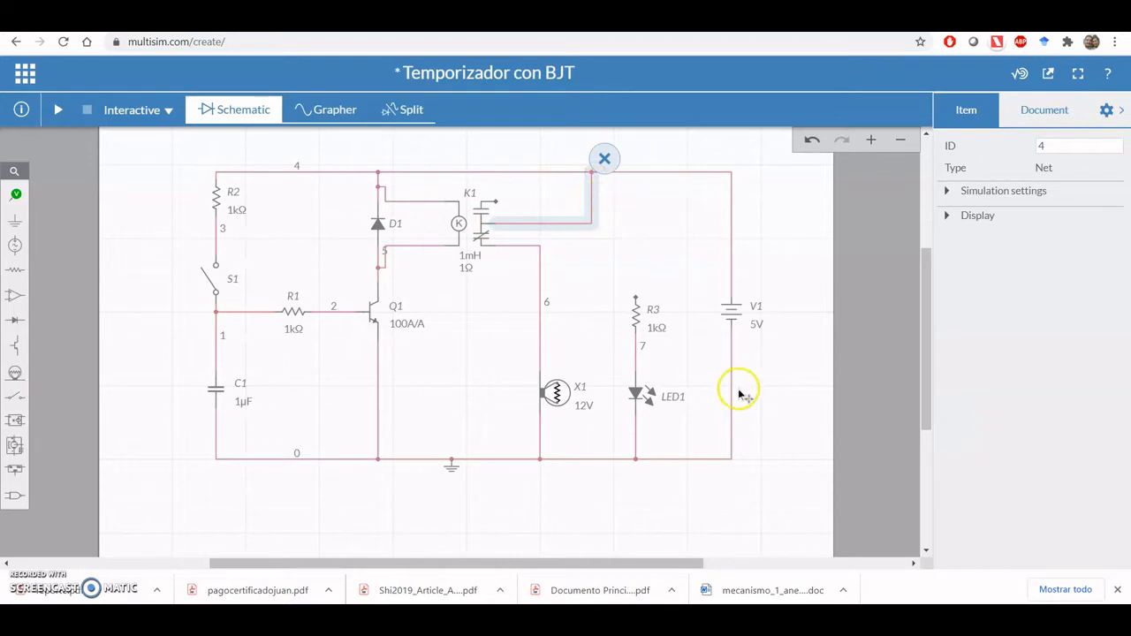
- Set the DC source V1 to 12 V
left_click(765, 336)
left_click(758, 325)
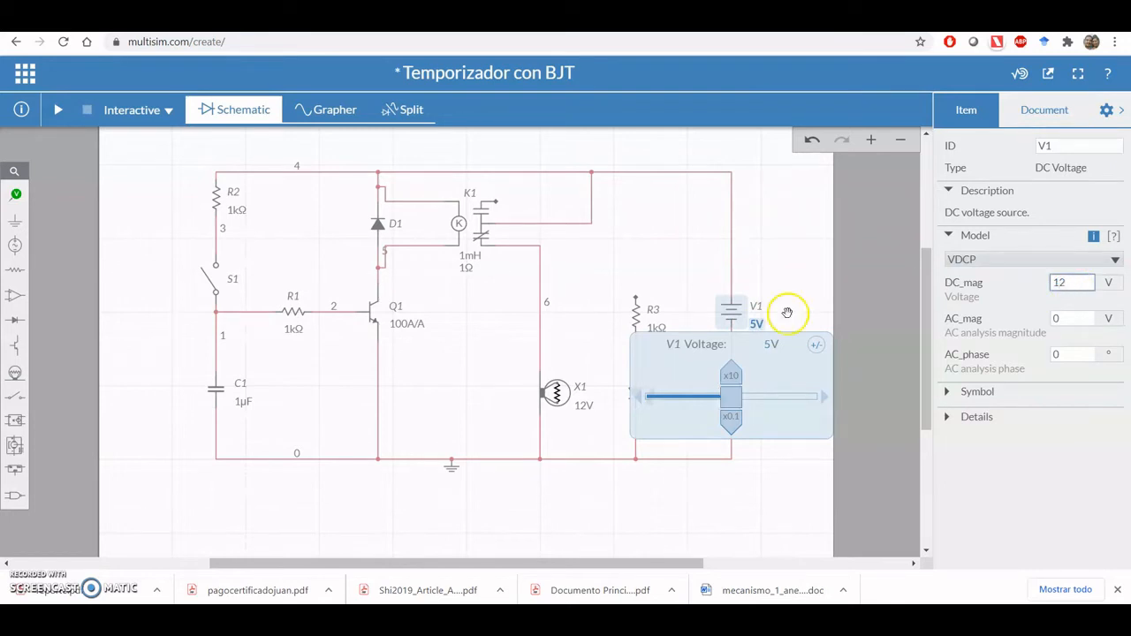
left_click(658, 514)
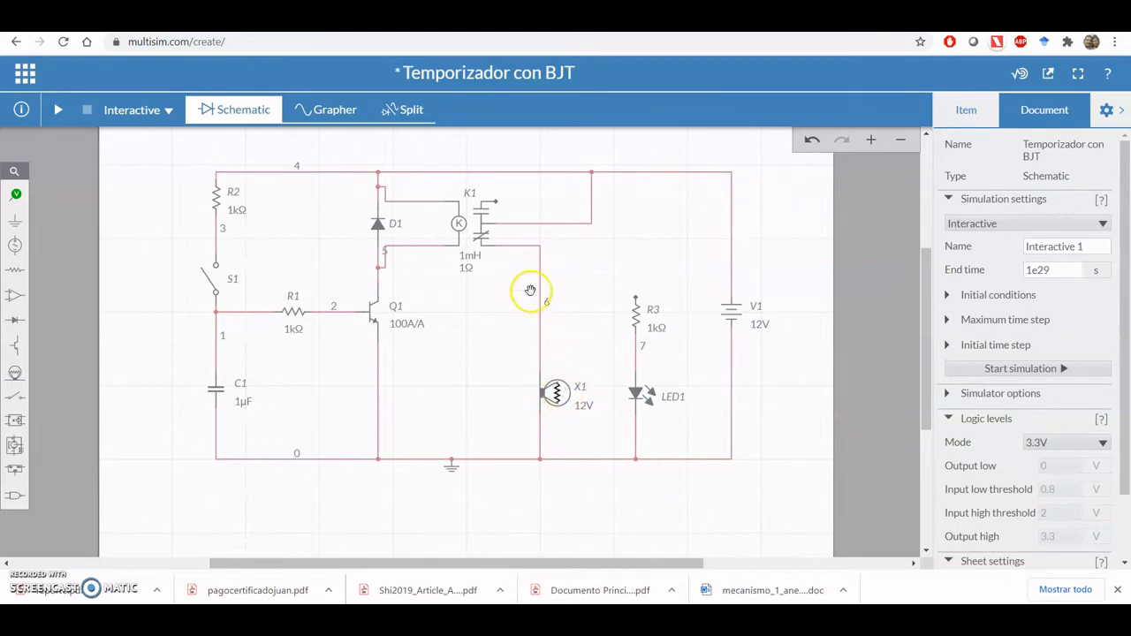
- Wire the relay's upper contact to the upper terminal of the LED's series resistor R3
left_click(500, 205)
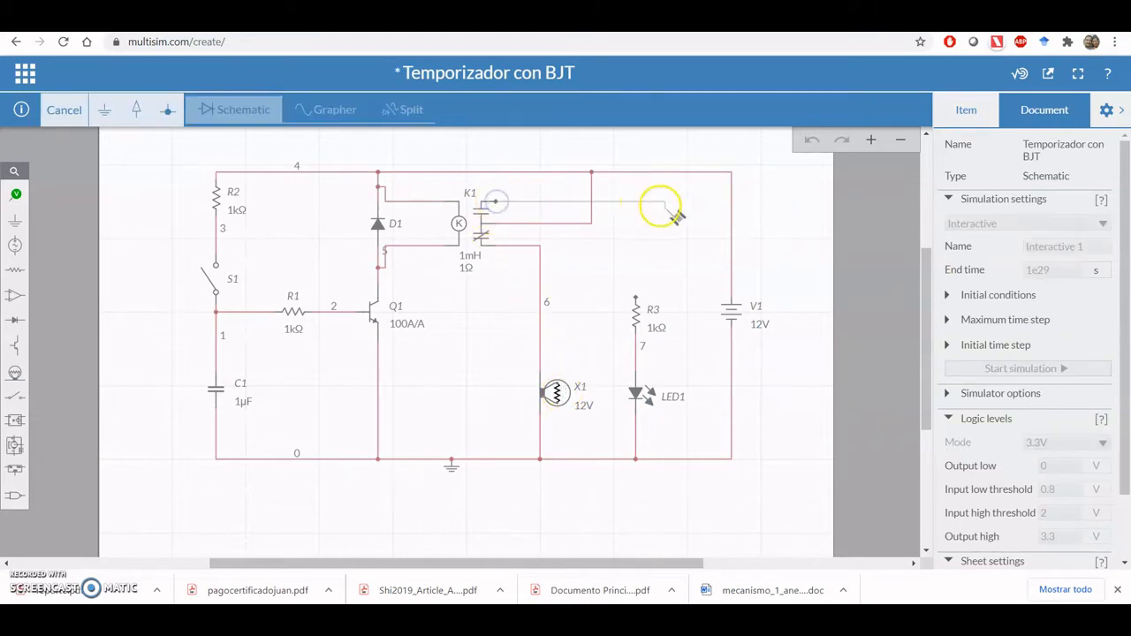
left_click(635, 300)
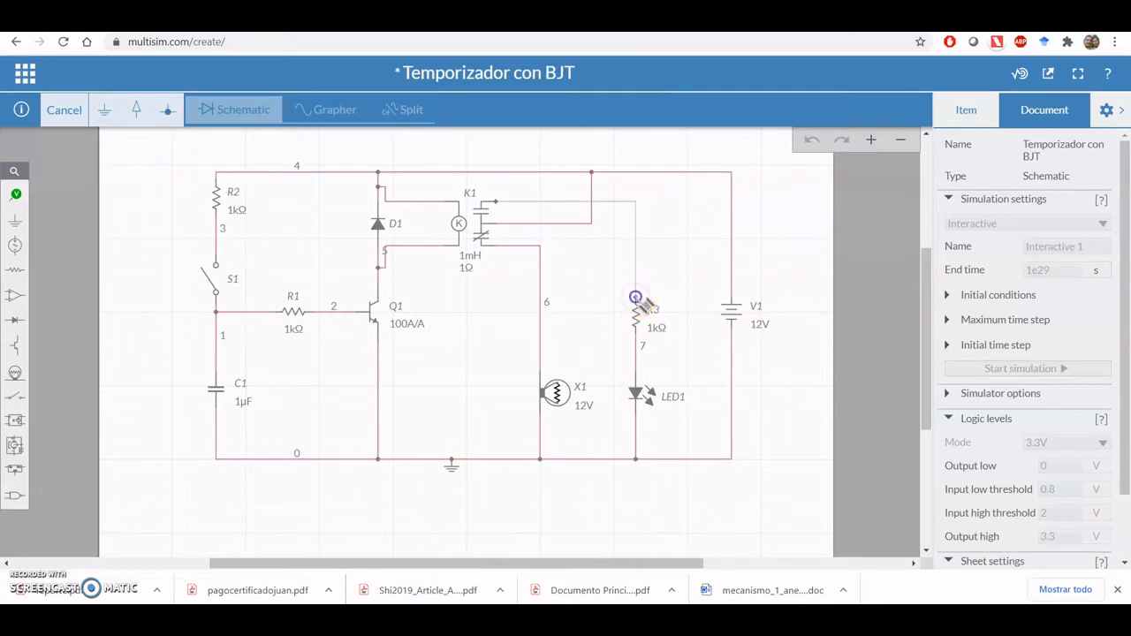
left_click(697, 491)
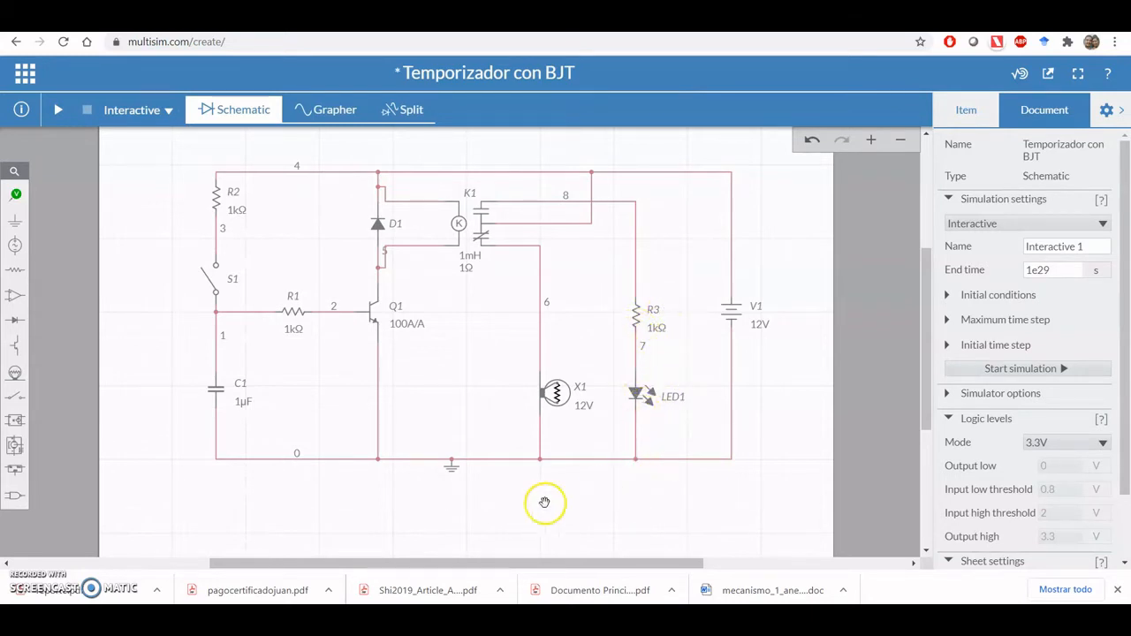
- Set the capacitance of C1 to 80 µF
left_click(242, 404)
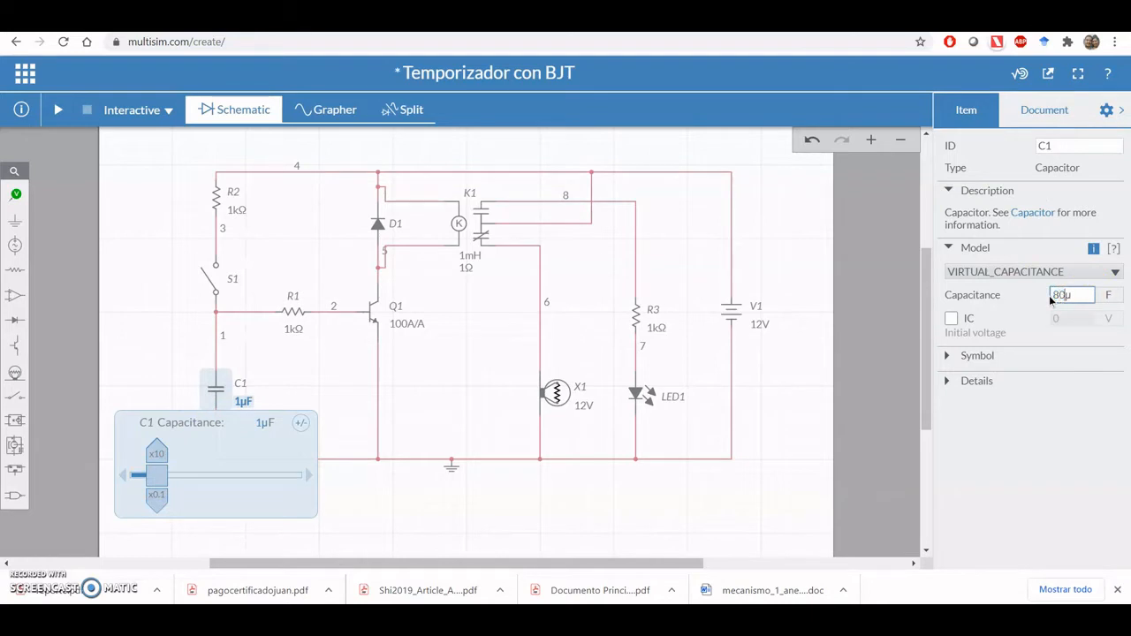
left_click(708, 501)
left_click(391, 483)
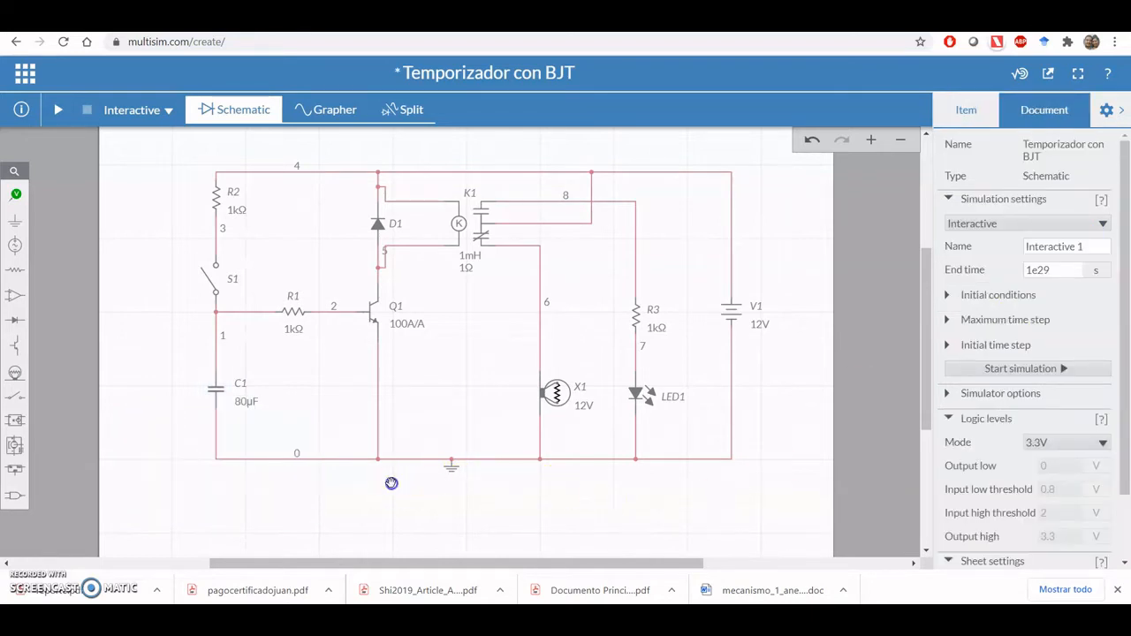
- Set resistor R2 to 100 Ω and base resistor R1 to 4.7 kΩ
left_click(244, 216)
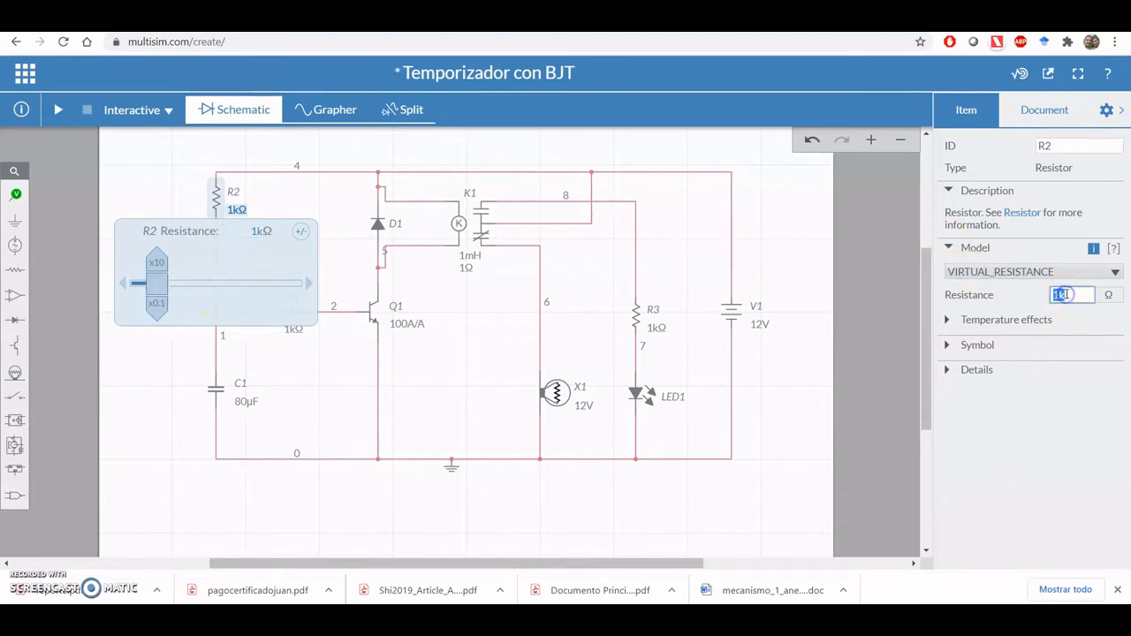
left_click(795, 399)
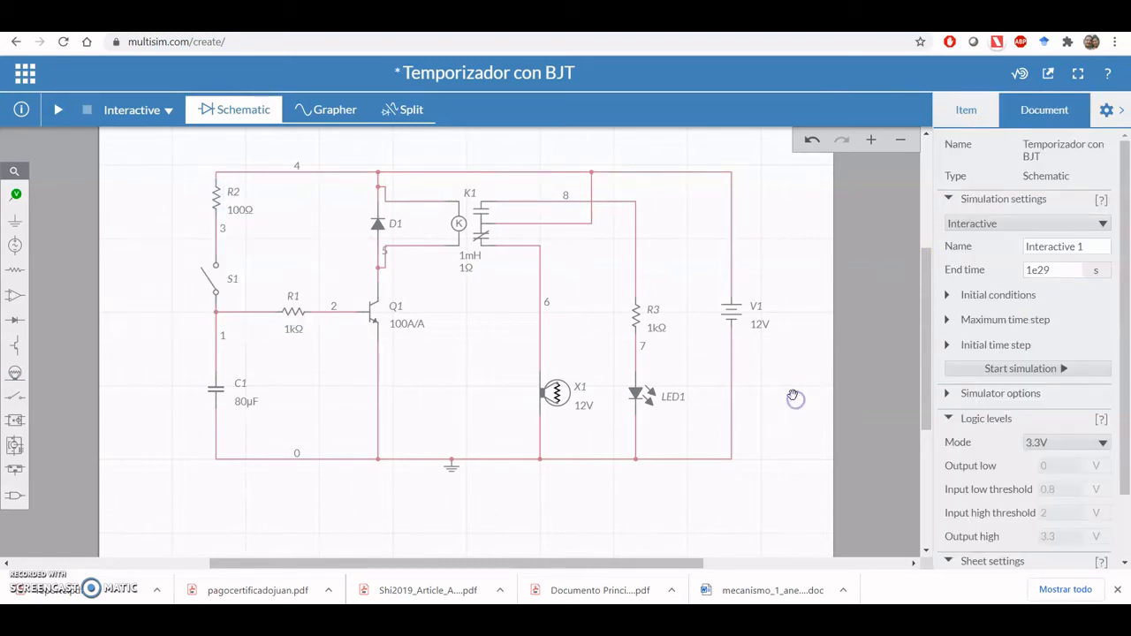
left_click(294, 332)
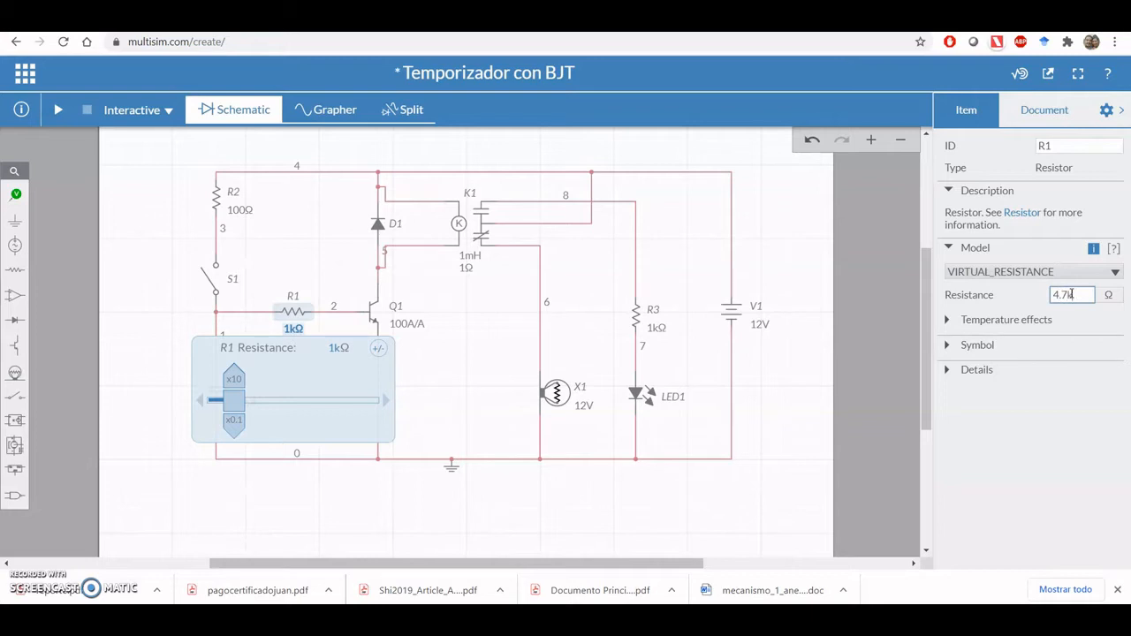
type("4.7k")
left_click(846, 391)
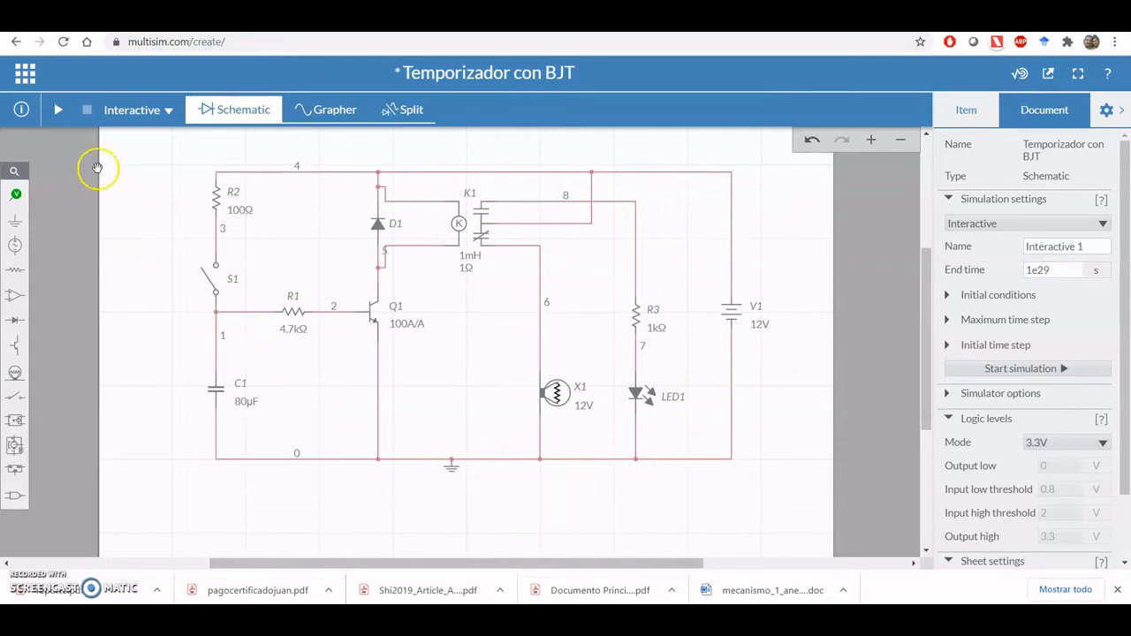
- Place a Voltage and Current probe on the wire between the transistor's collector and the relay coil
left_click(18, 195)
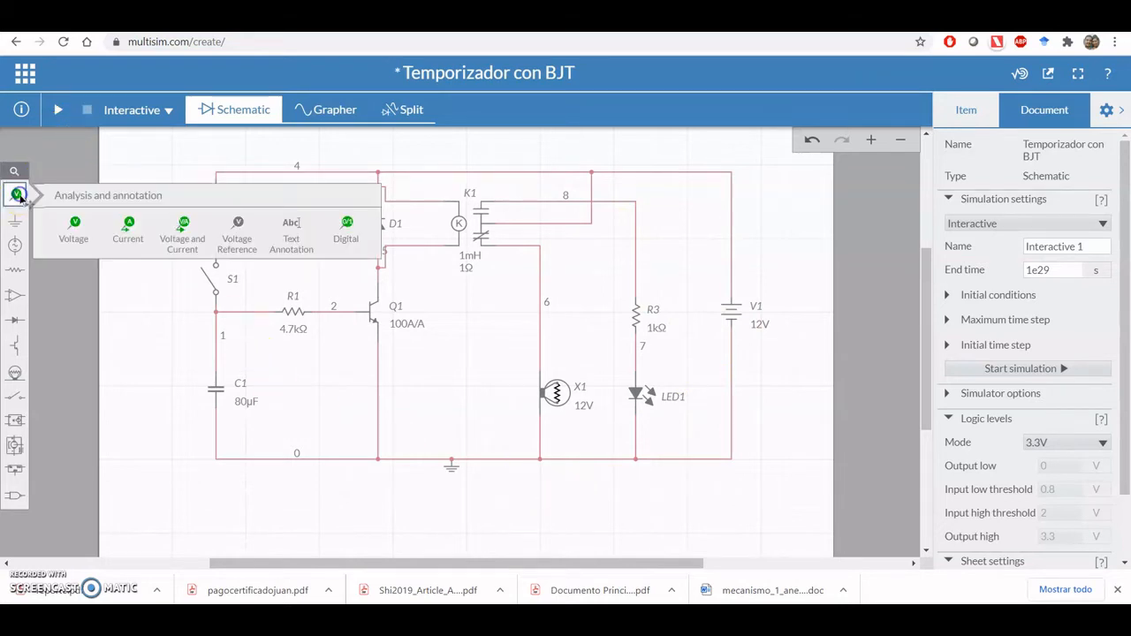
left_click(181, 231)
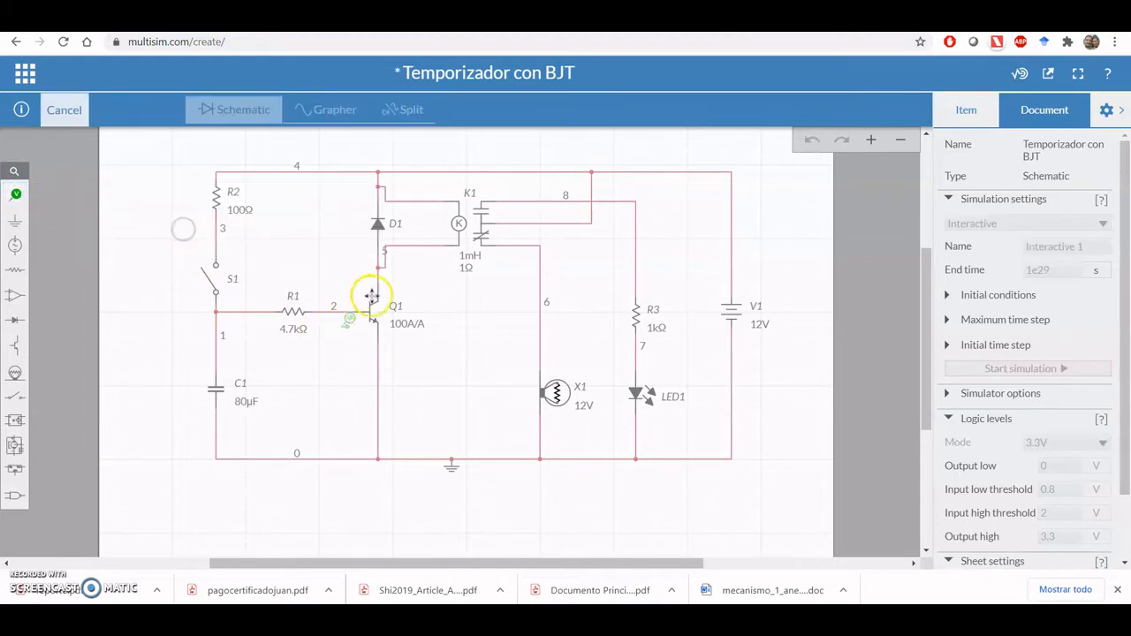
left_click(422, 234)
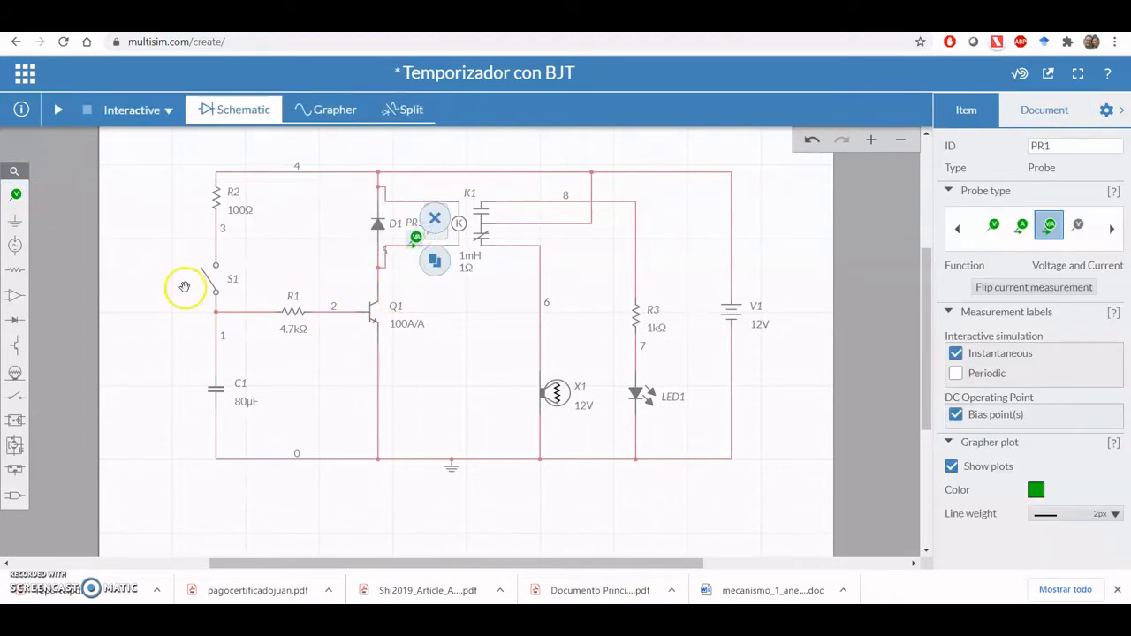
- Place a second Voltage and Current probe on the wire just above the lamp
left_click(17, 196)
left_click(183, 231)
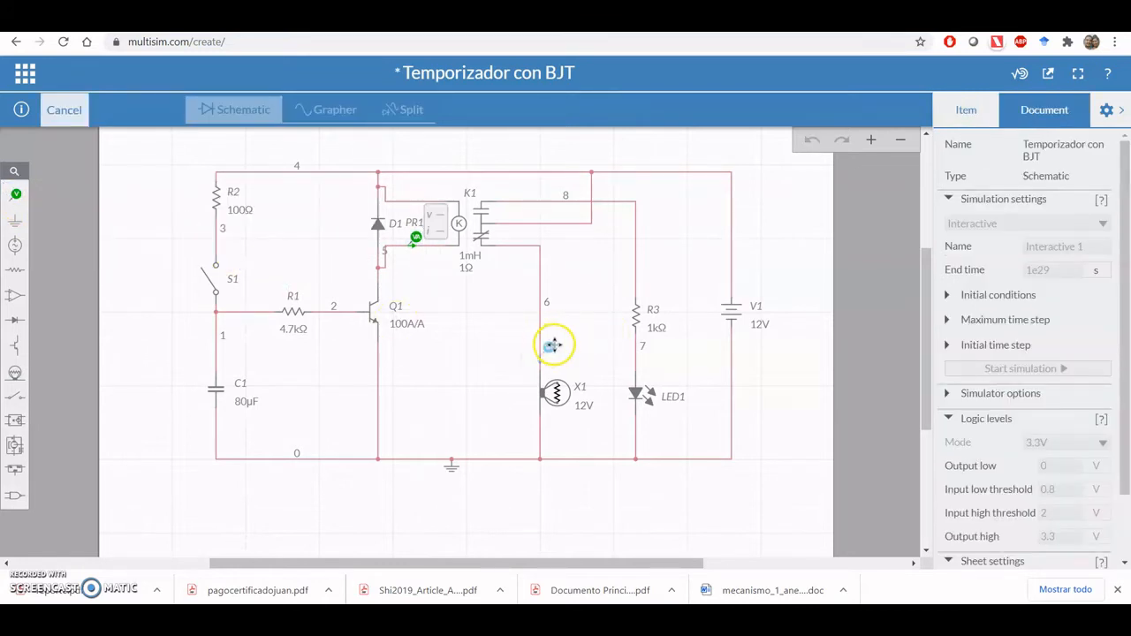
left_click(548, 345)
left_click(588, 474)
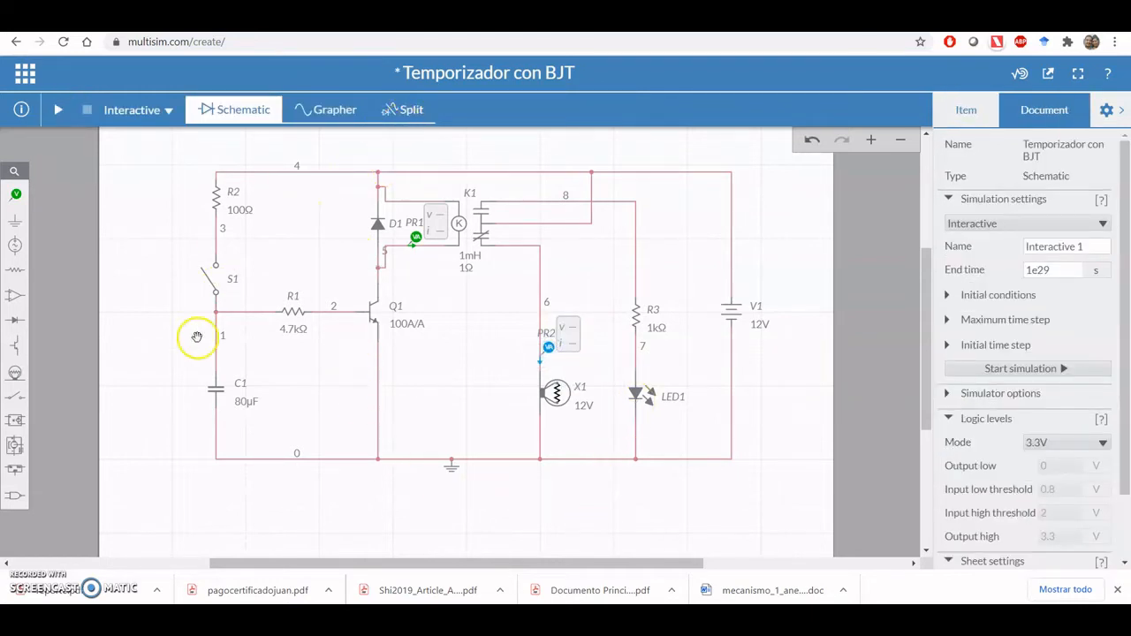
left_click(181, 364)
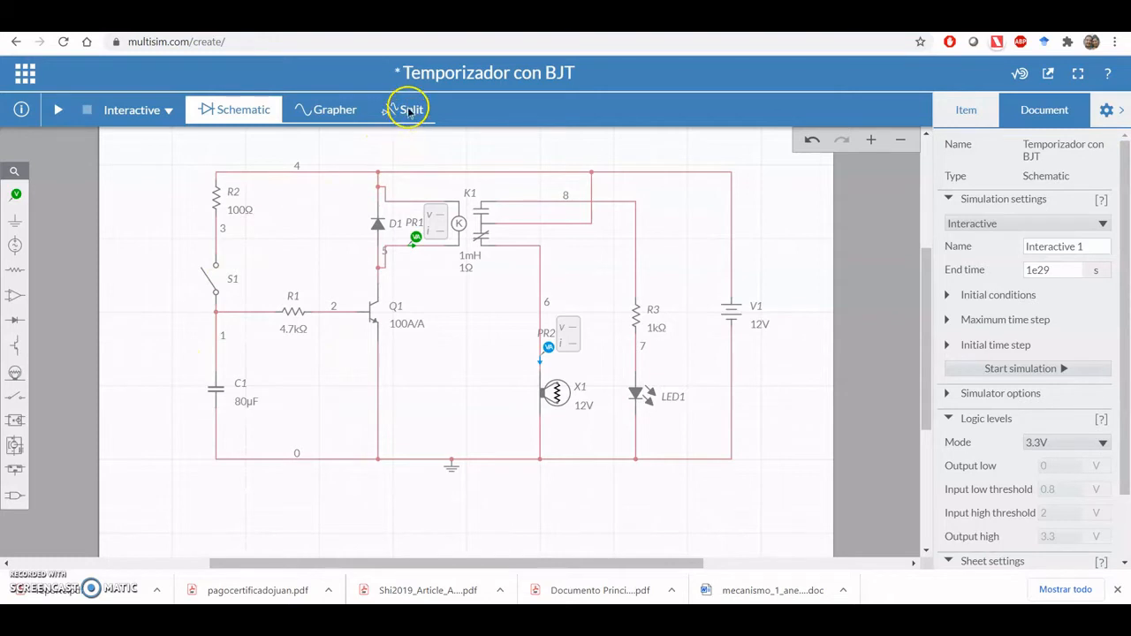
left_click(167, 346)
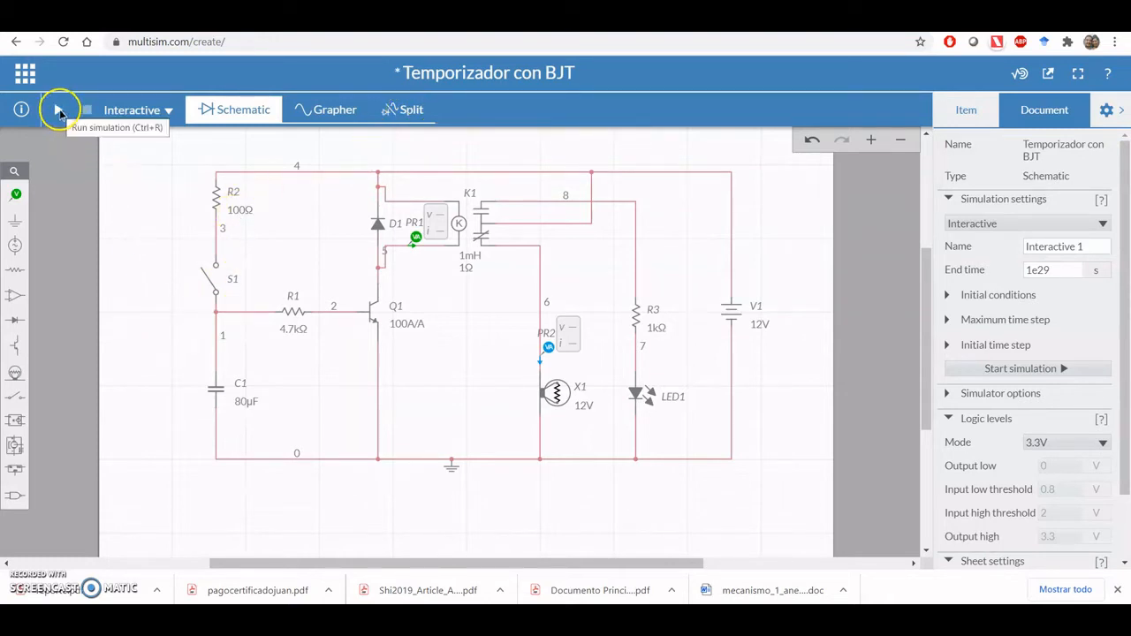
- Run the interactive simulation and close switch S1
left_click(58, 111)
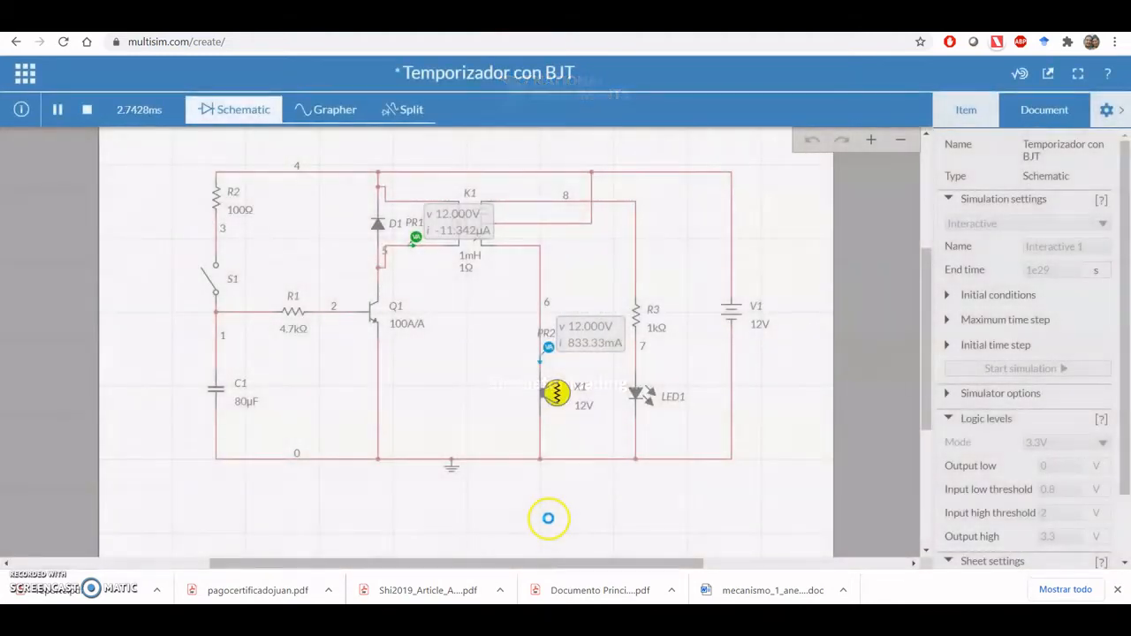
left_click(292, 378)
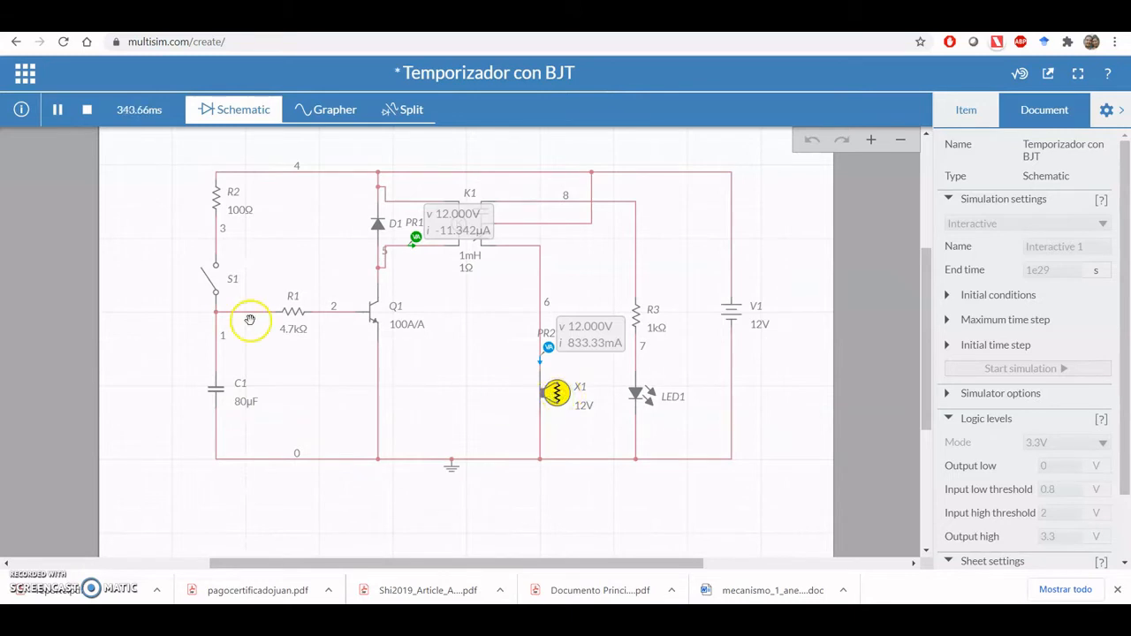
left_click(210, 277)
left_click(209, 280)
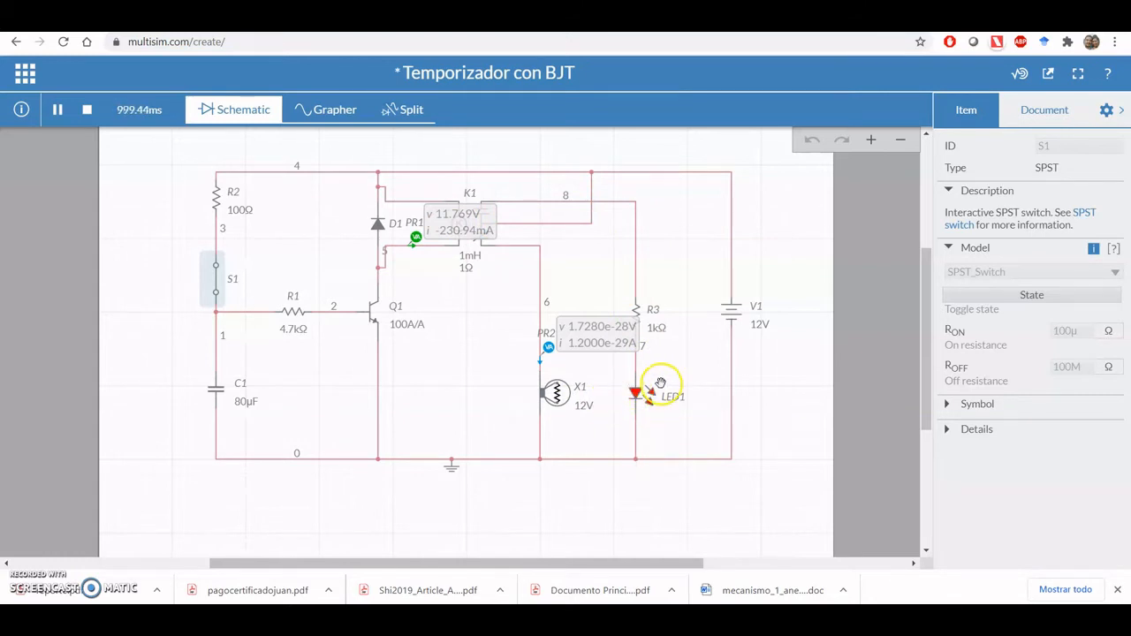
left_click(256, 473)
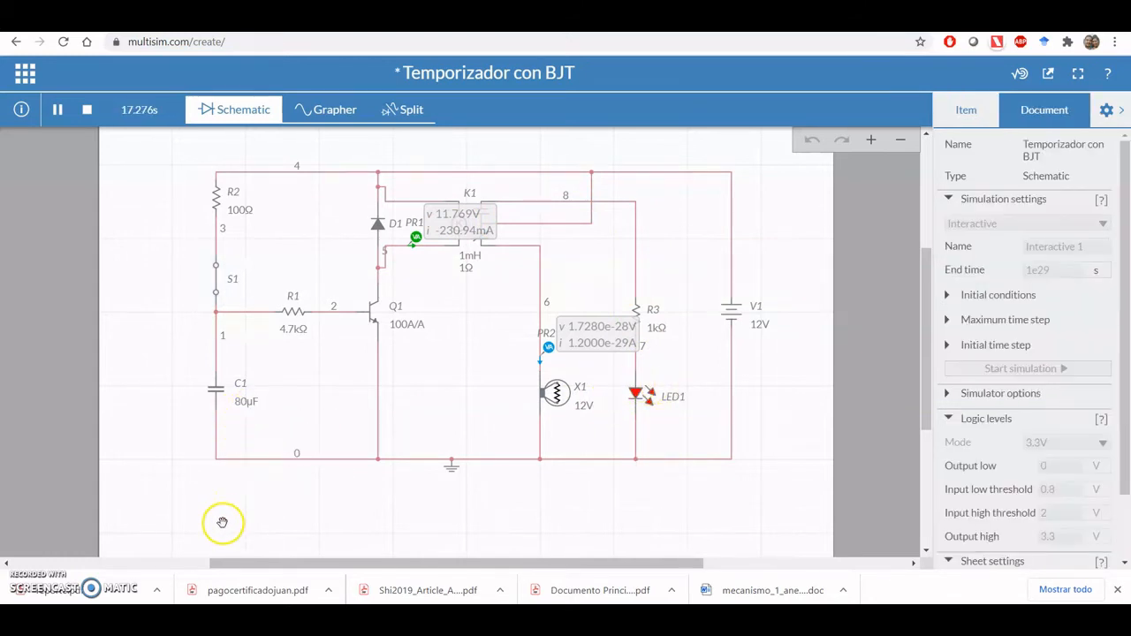
- Set the capacitance of C1 to 100 µF in the running simulation and open switch S1
left_click(246, 402)
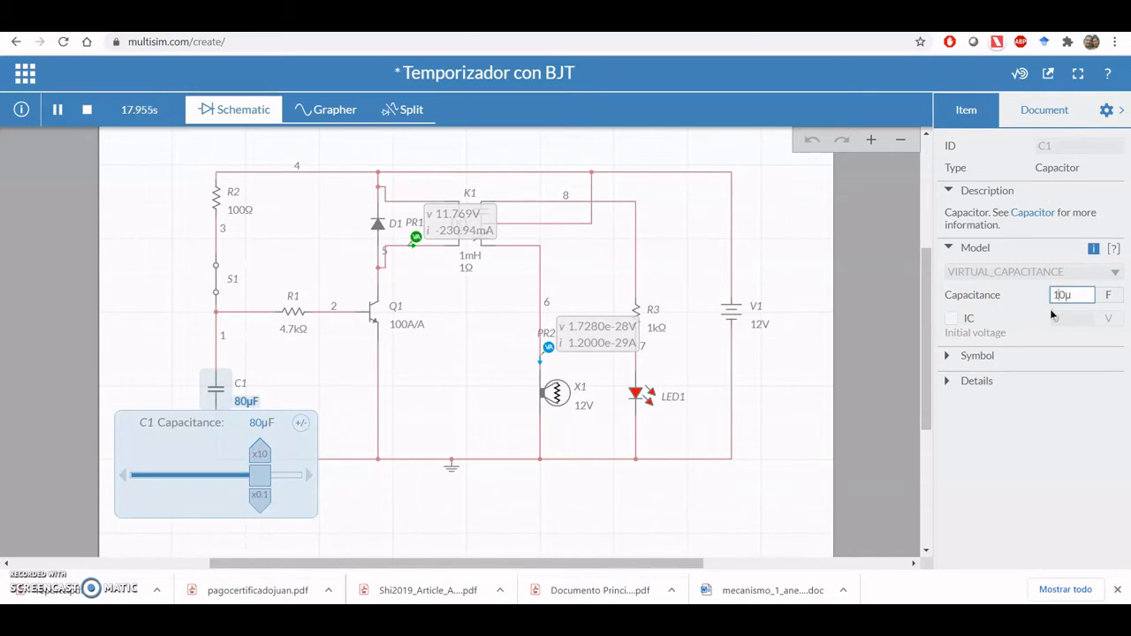
left_click(638, 487)
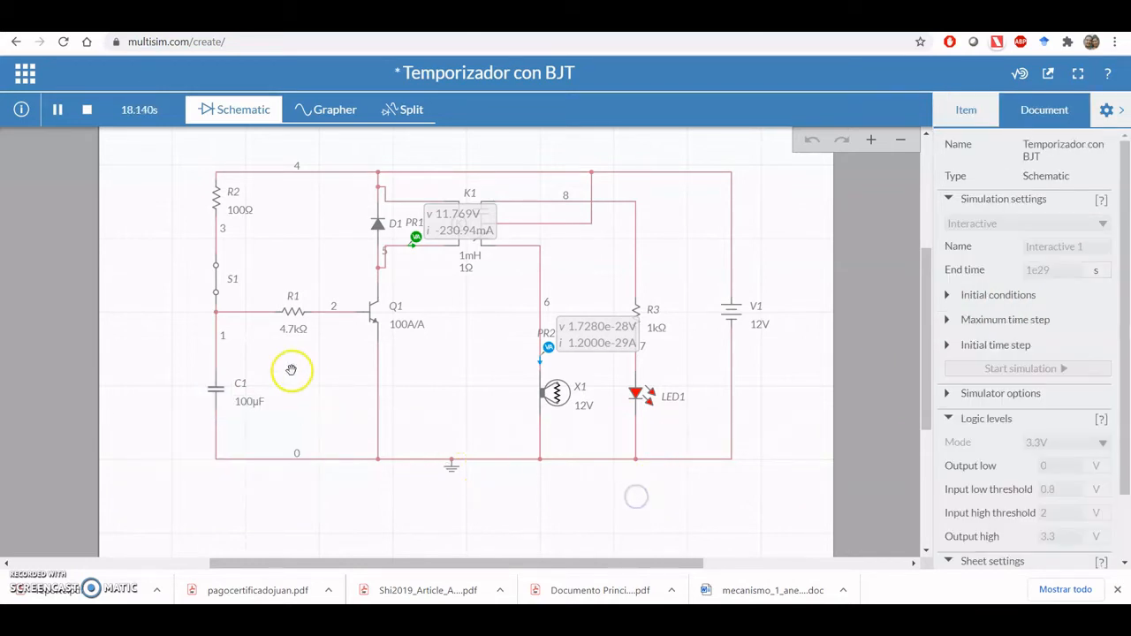
left_click(215, 283)
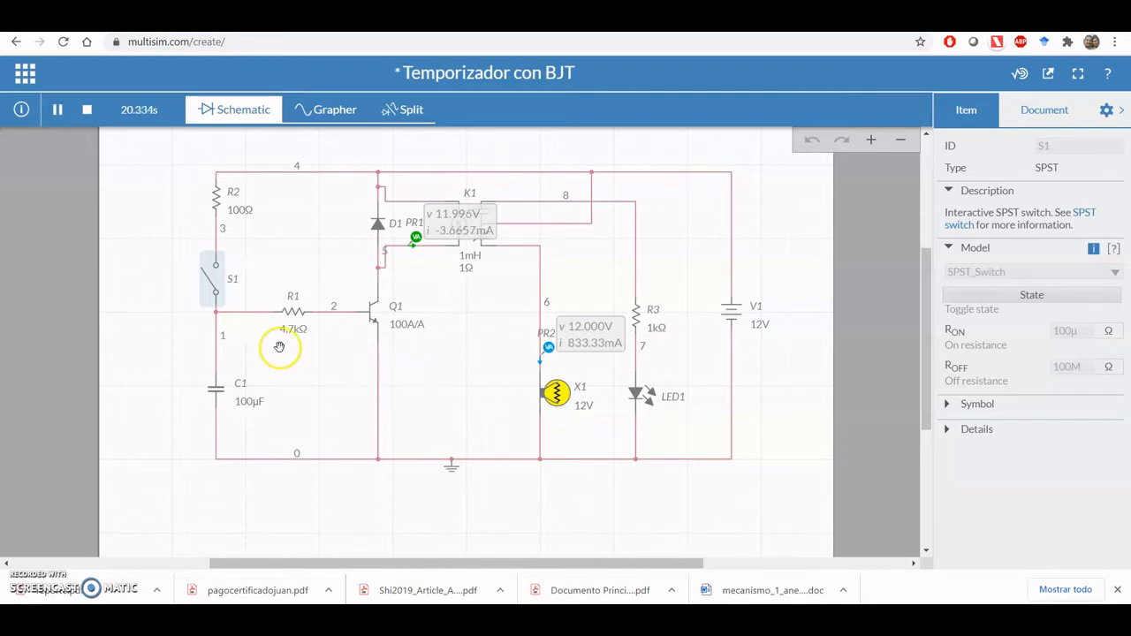
- Check the capacitance setting of C1 and close switch S1 again
left_click(248, 402)
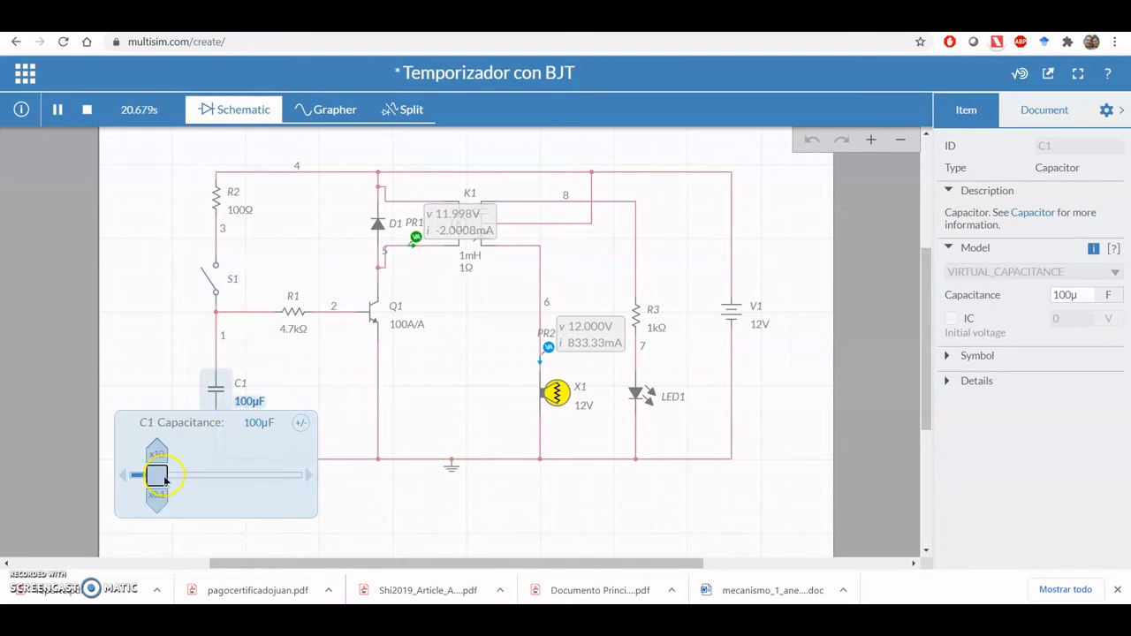
left_click(292, 369)
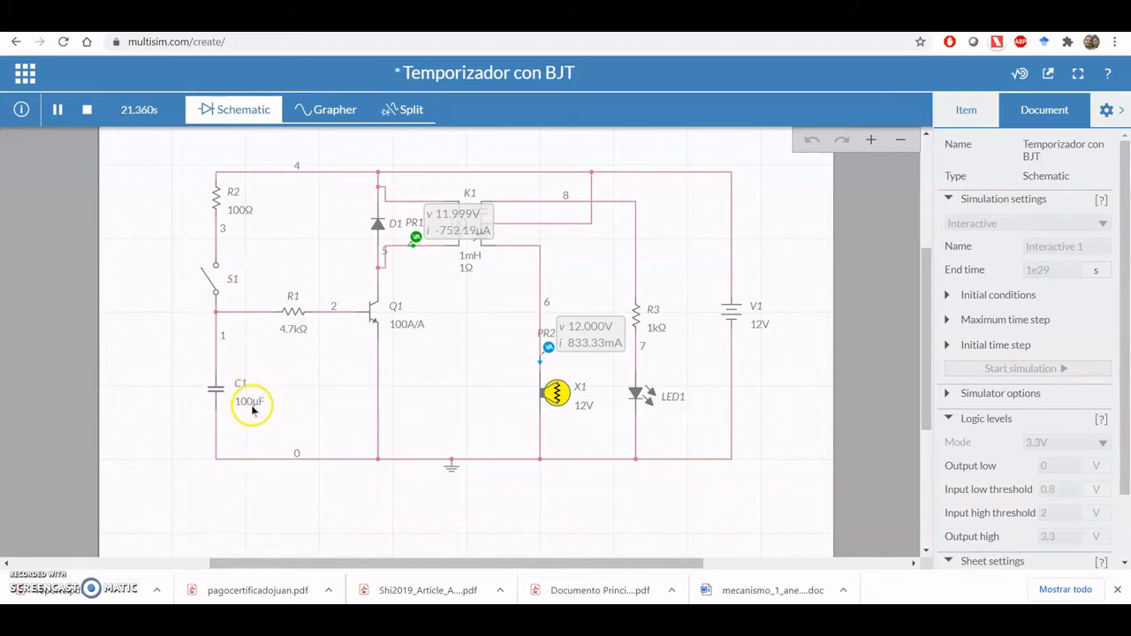
left_click(208, 279)
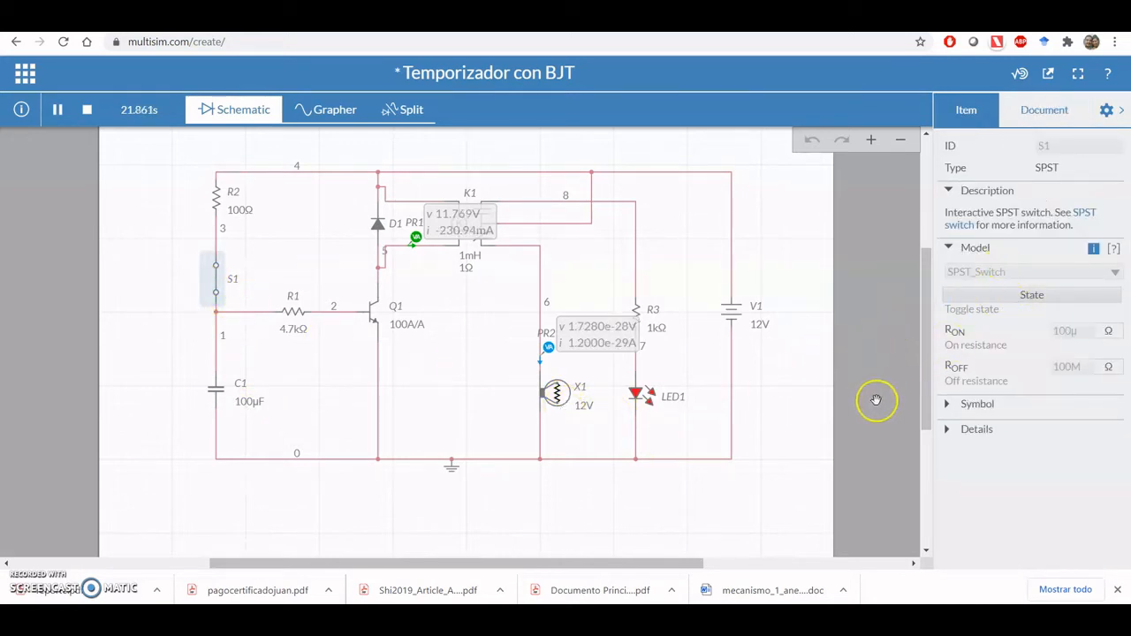
left_click(570, 402)
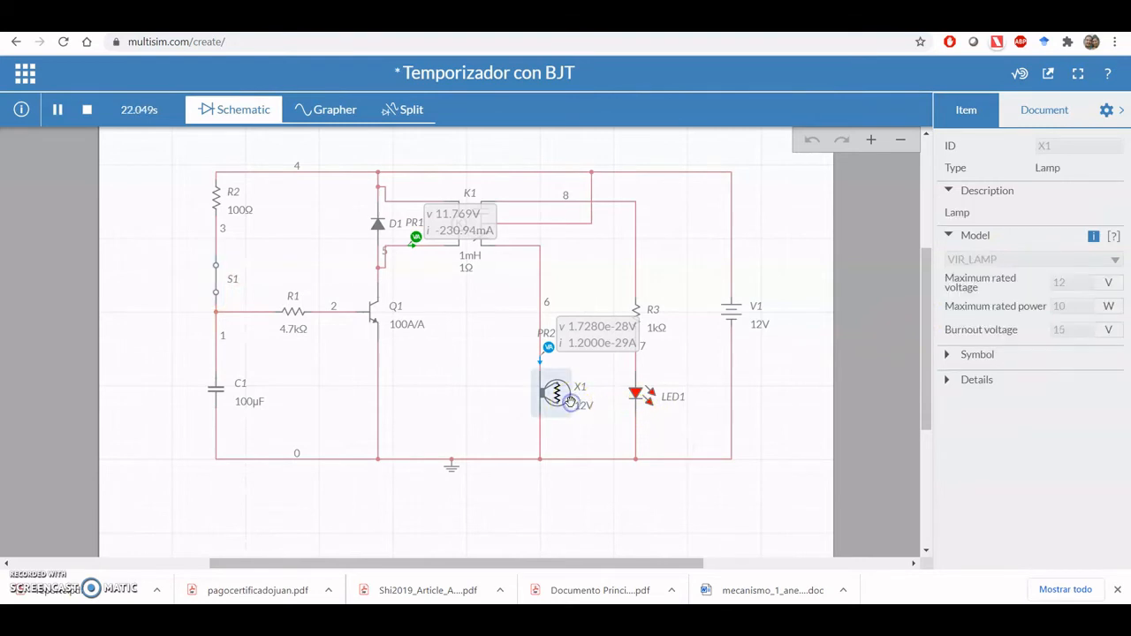
- Set the capacitance of C1 to 50 µF and open switch S1 to test the delay
left_click(244, 403)
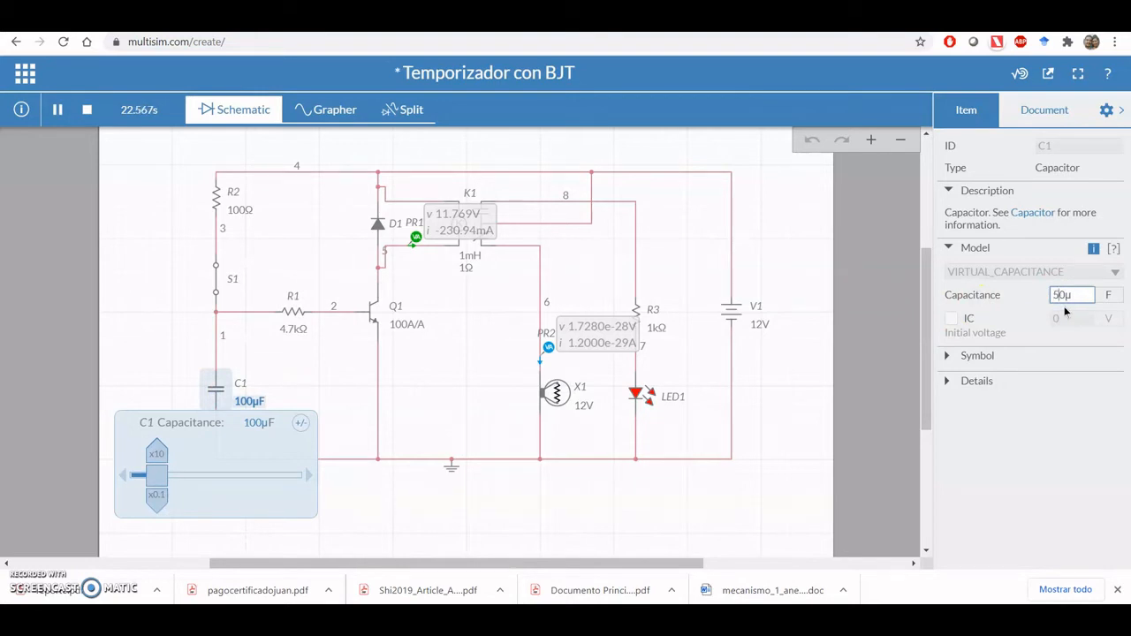
left_click(767, 394)
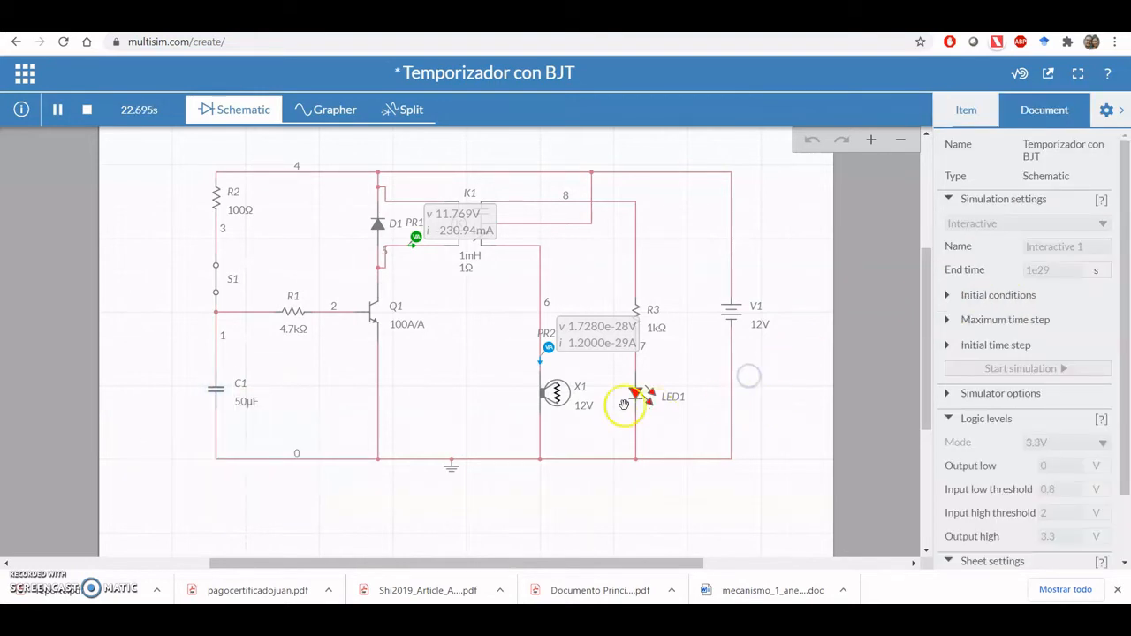
left_click(216, 277)
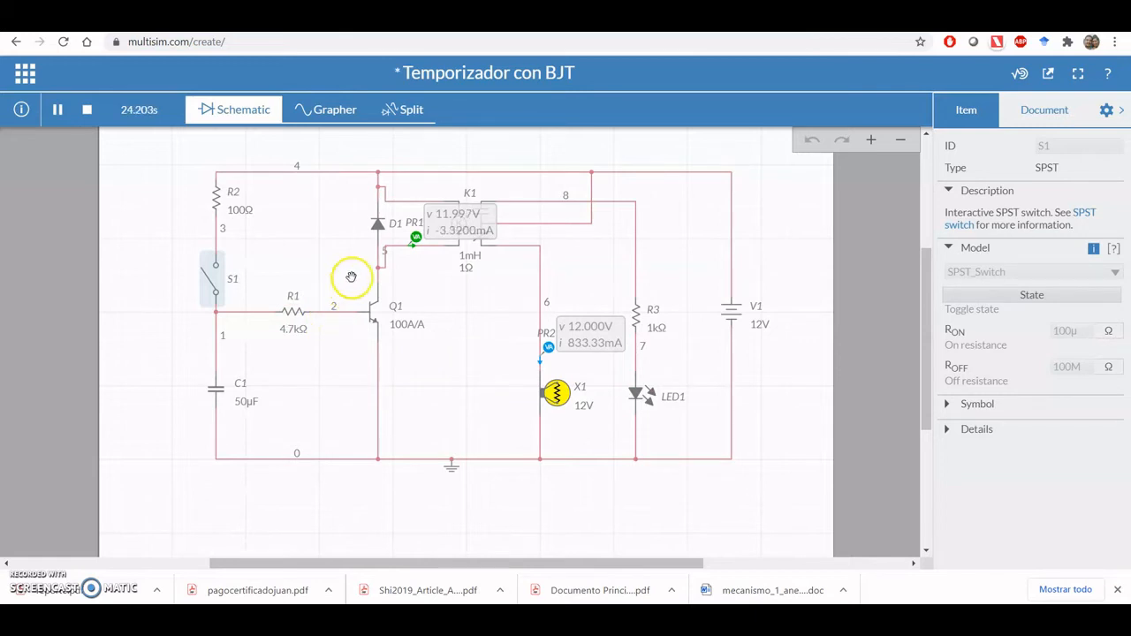
- Show the schematic and graph side by side and examine the voltage and current traces of both probes
left_click(410, 111)
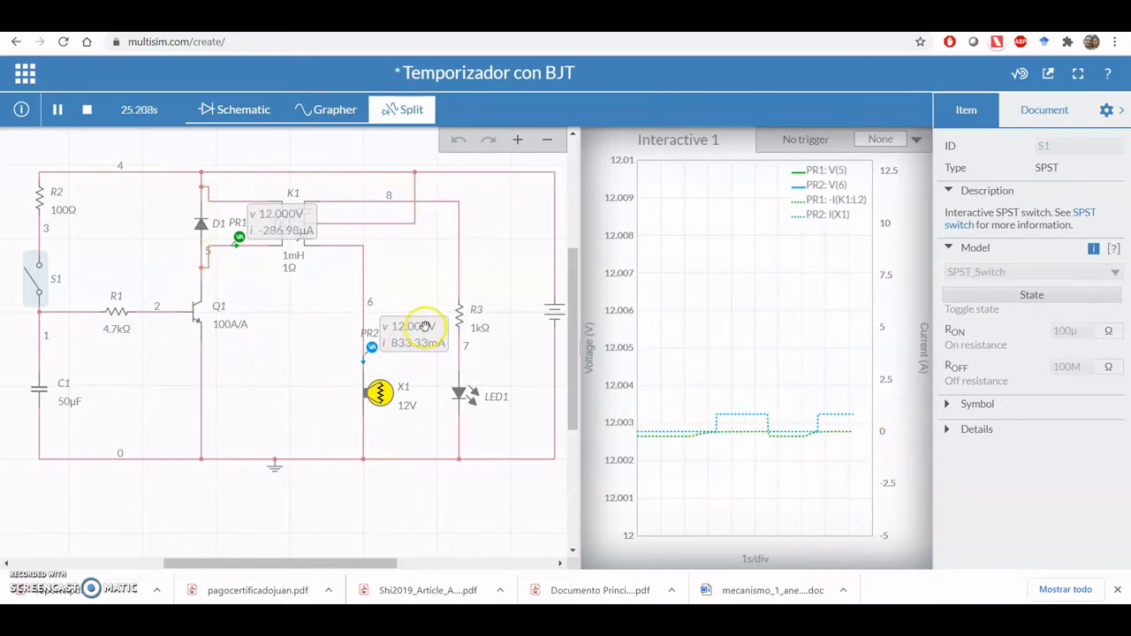
left_click(583, 233)
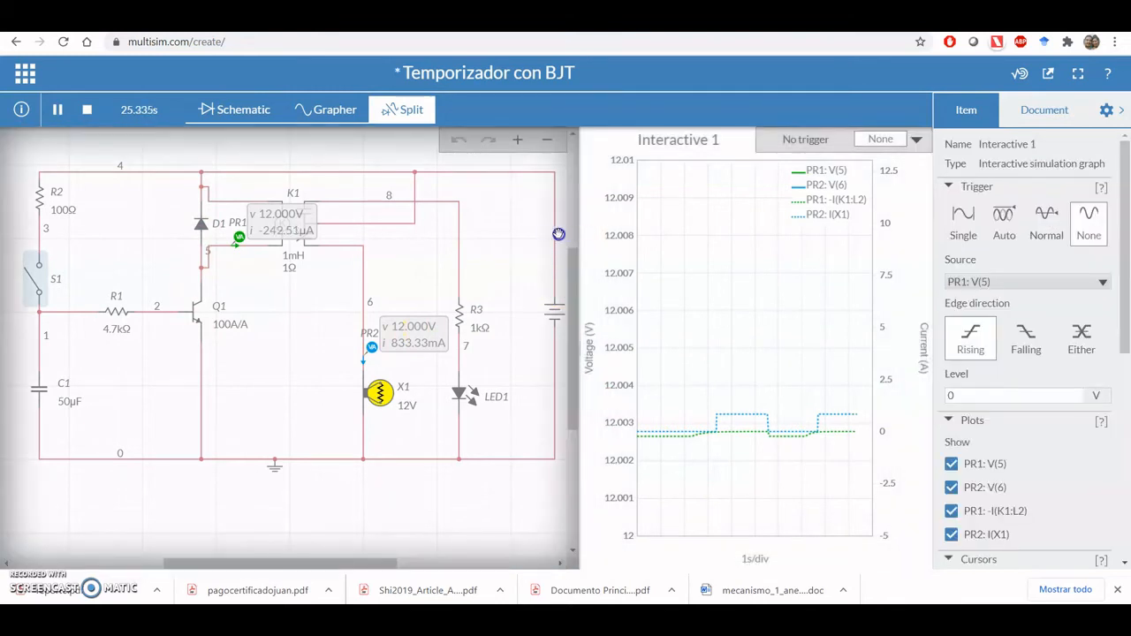
left_click(237, 239)
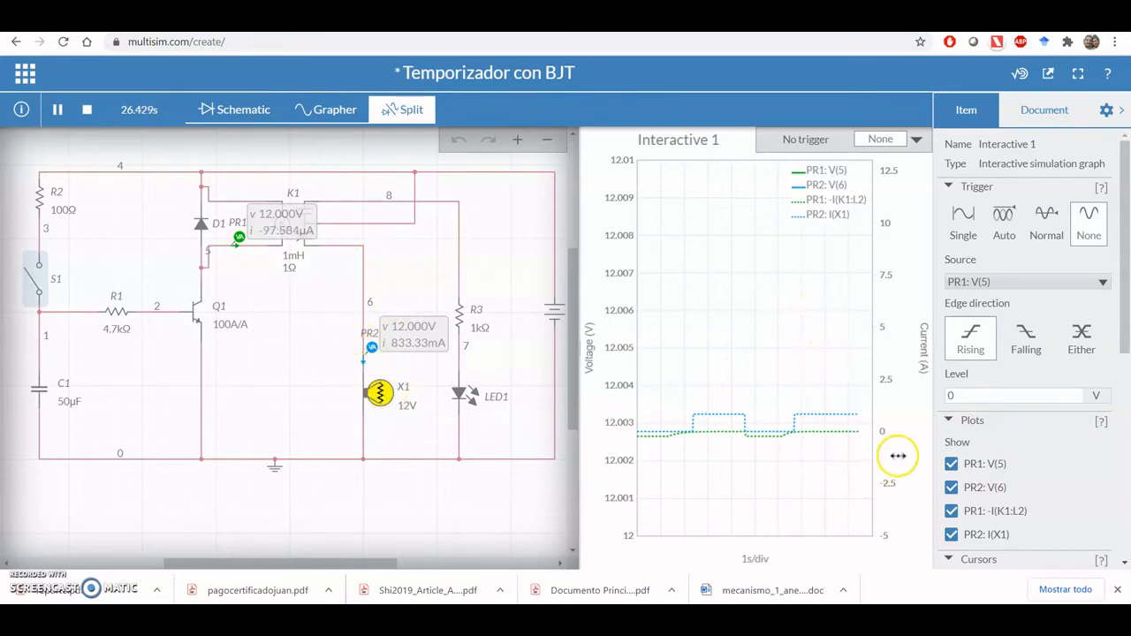
left_click(906, 353)
left_click(894, 278)
left_click(784, 274)
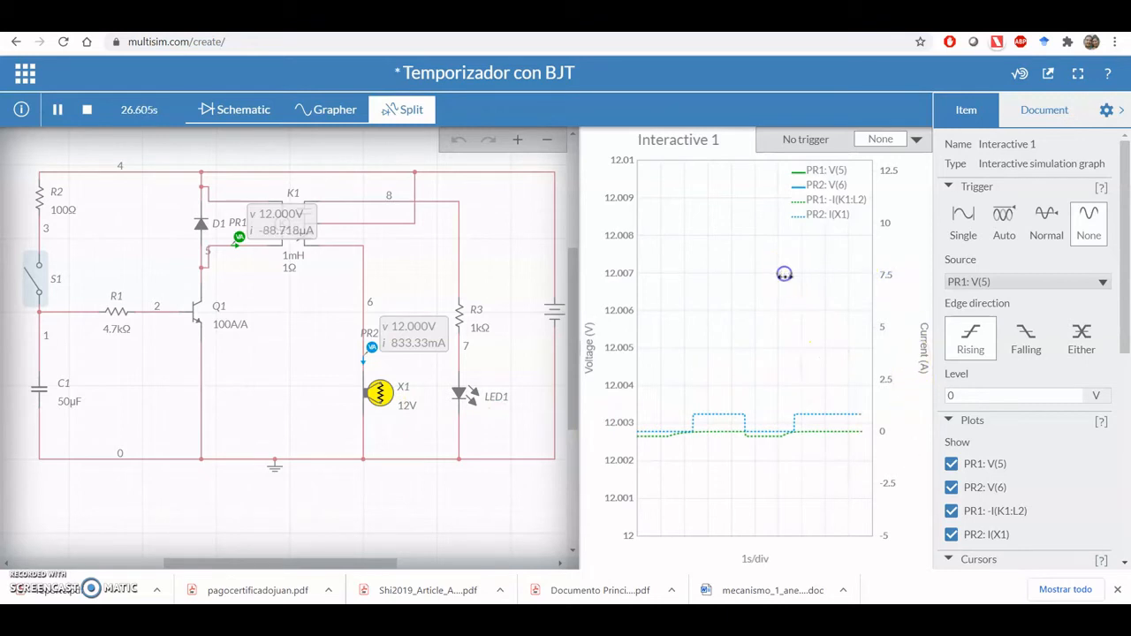
left_click(906, 284)
- Show the graph alone and set the minimum of its voltage axis to -2 V
left_click(332, 121)
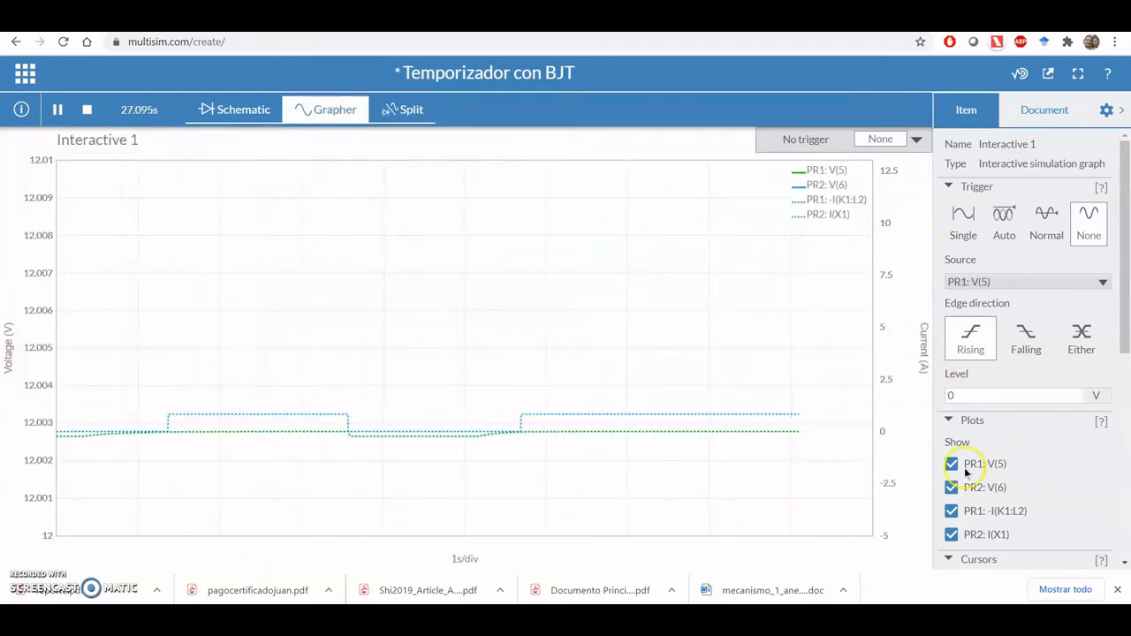
scroll(1029, 446, "down", 5)
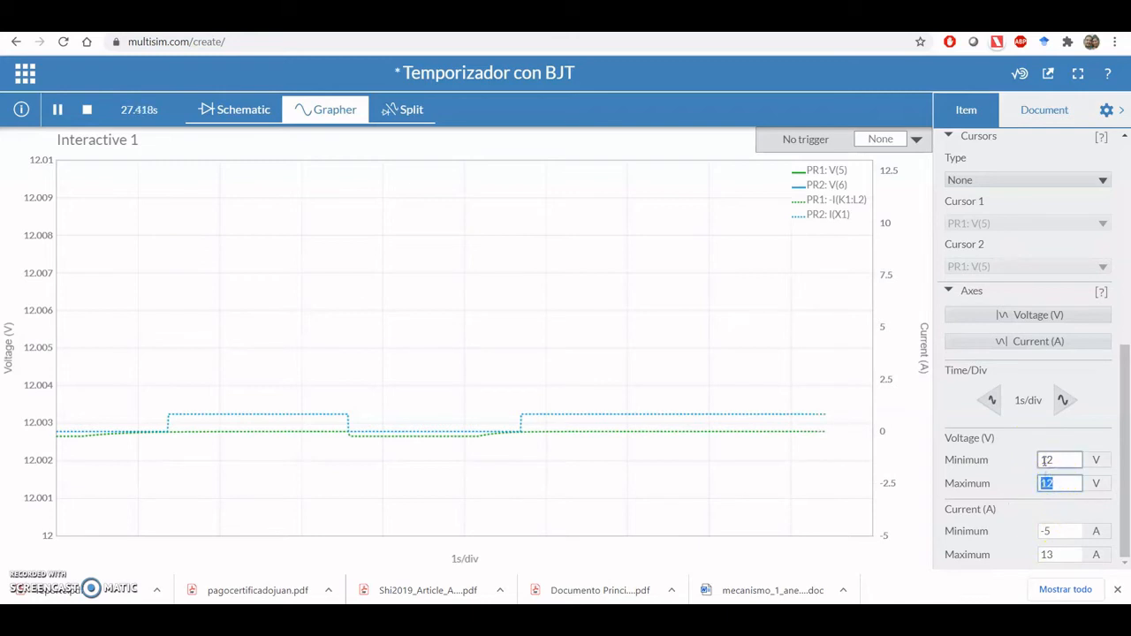
double_click(1043, 459)
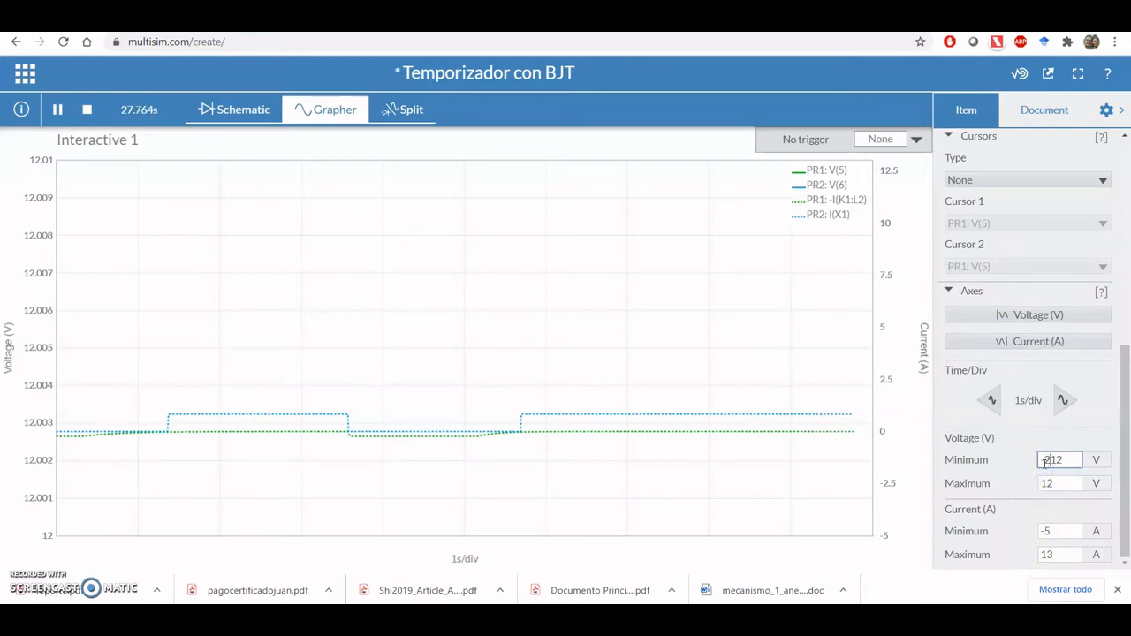
left_click(1057, 475)
key("Delete")
key("Delete")
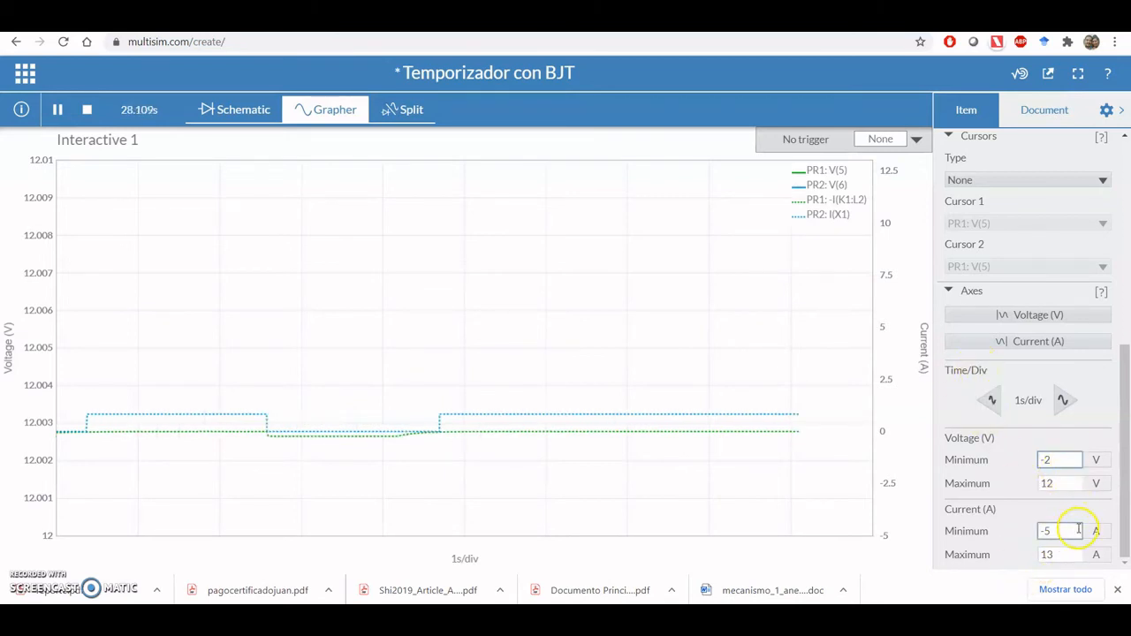
- Set the maximum of the graph's current axis to 5 A
left_click_drag(1067, 532, 1043, 535)
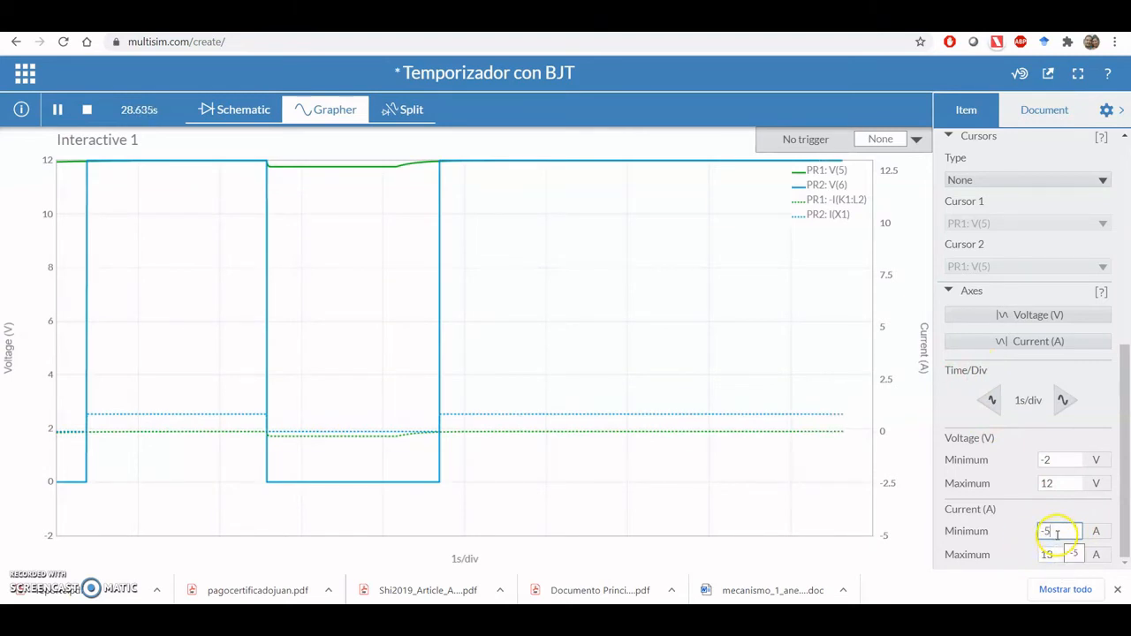
left_click_drag(1060, 555, 1035, 557)
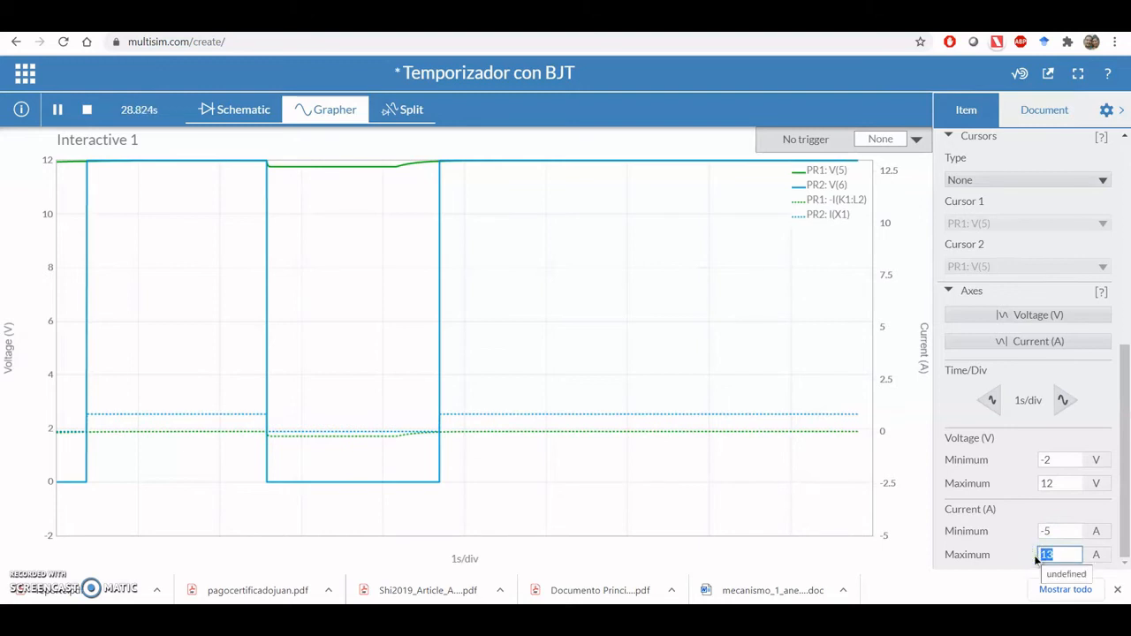
type("2")
key("BackSpace")
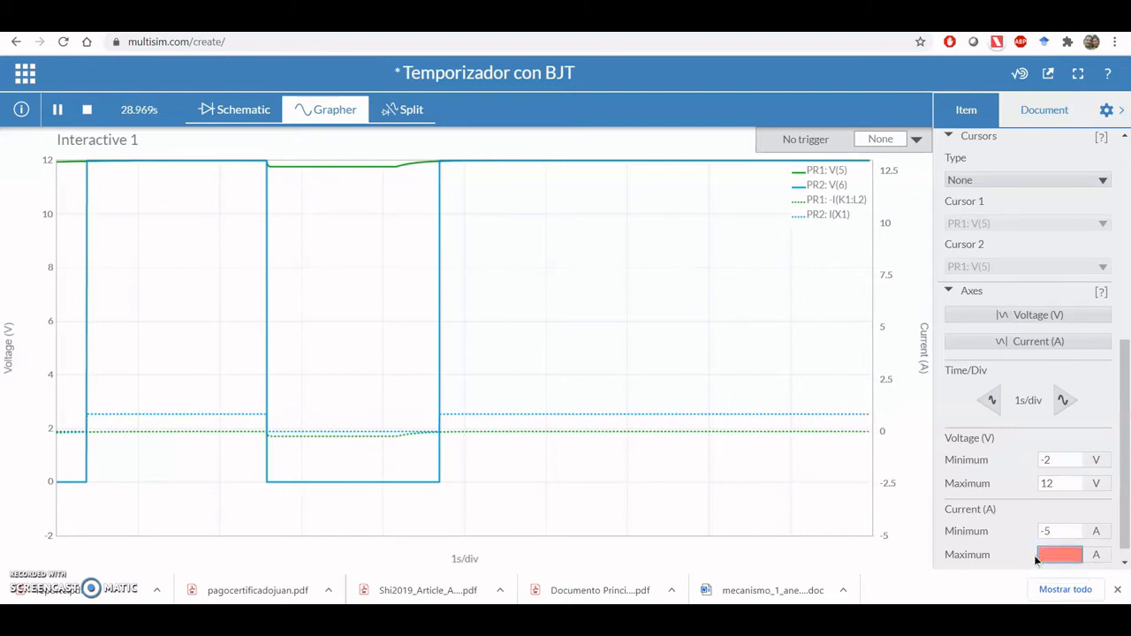
type("5")
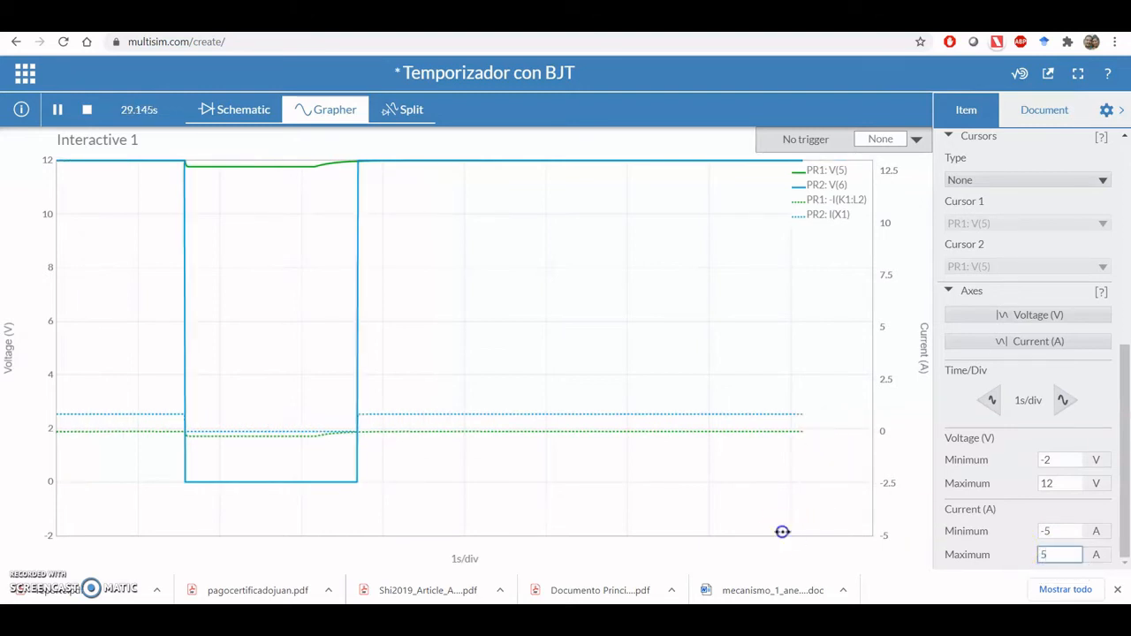
- Compare the PR1 and PR2 traces beside the schematic and close switch S1 to plot its effect
left_click(403, 111)
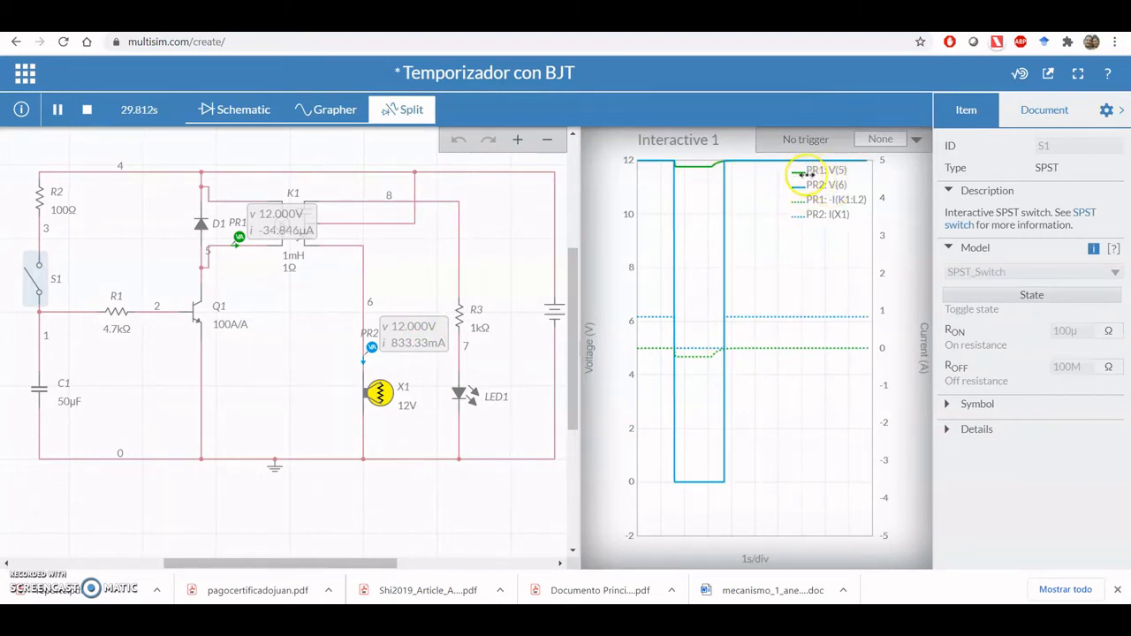
mouse_move(694, 168)
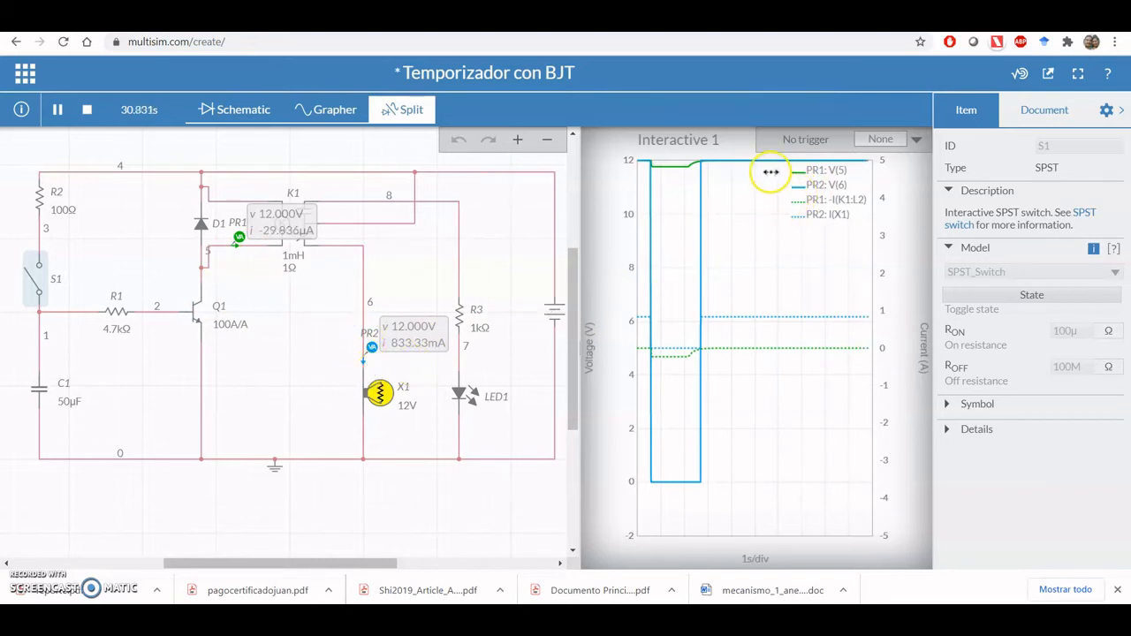
mouse_move(758, 176)
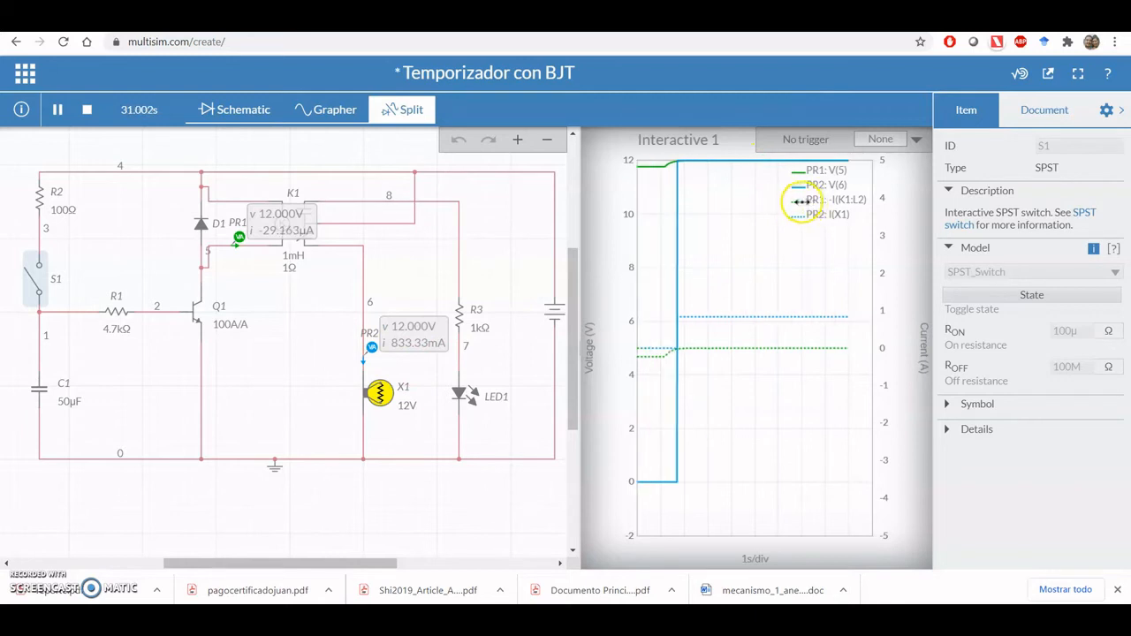
mouse_move(710, 353)
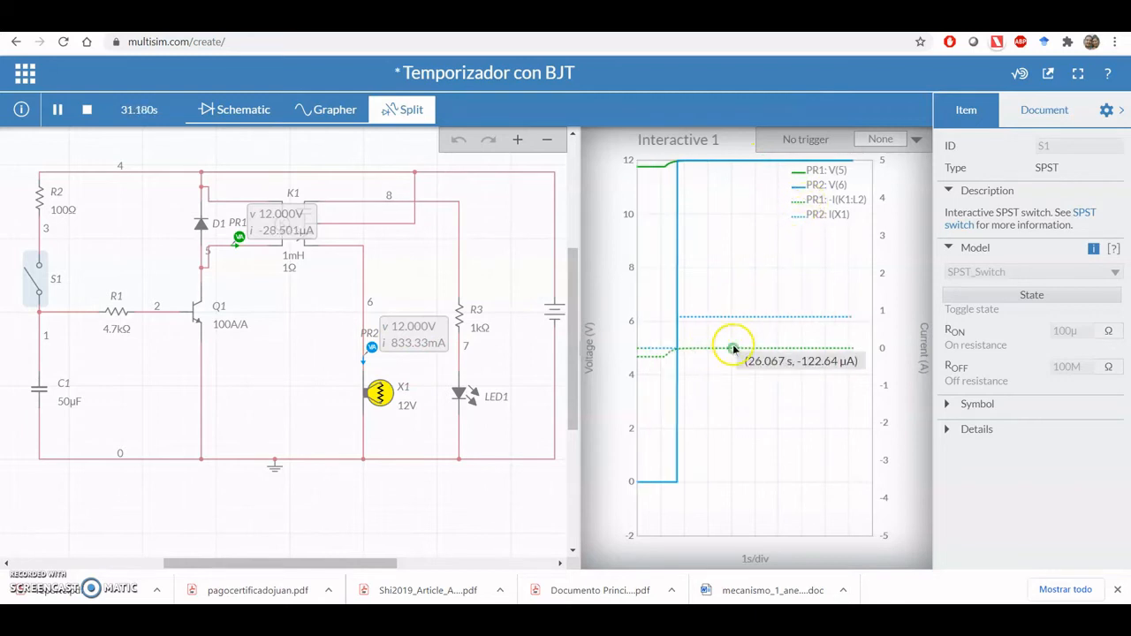
left_click(34, 283)
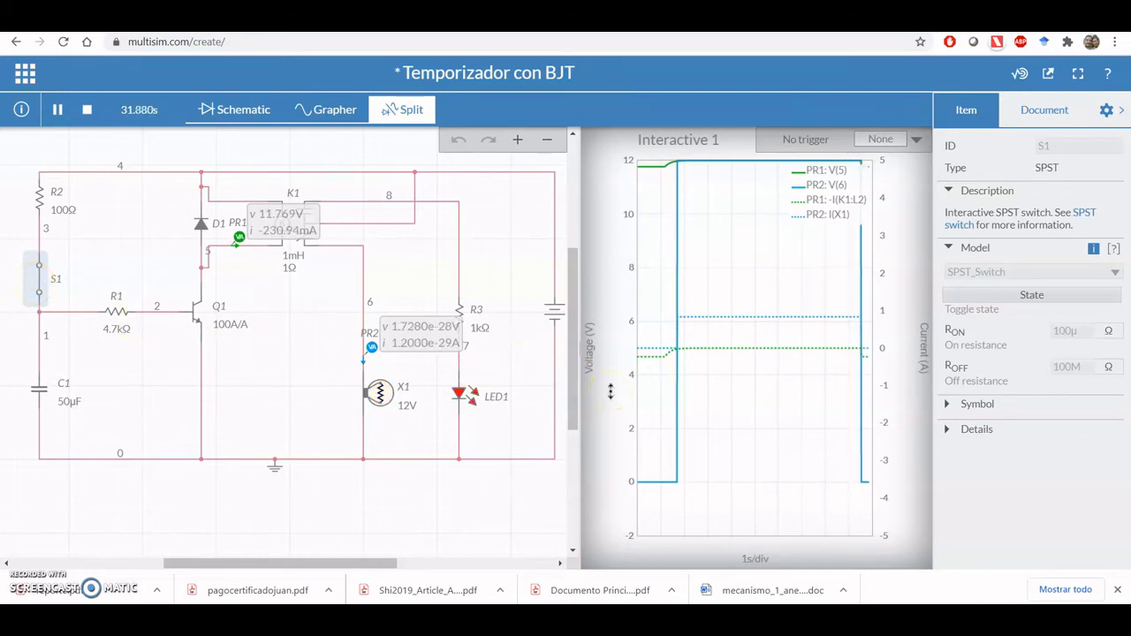
mouse_move(843, 481)
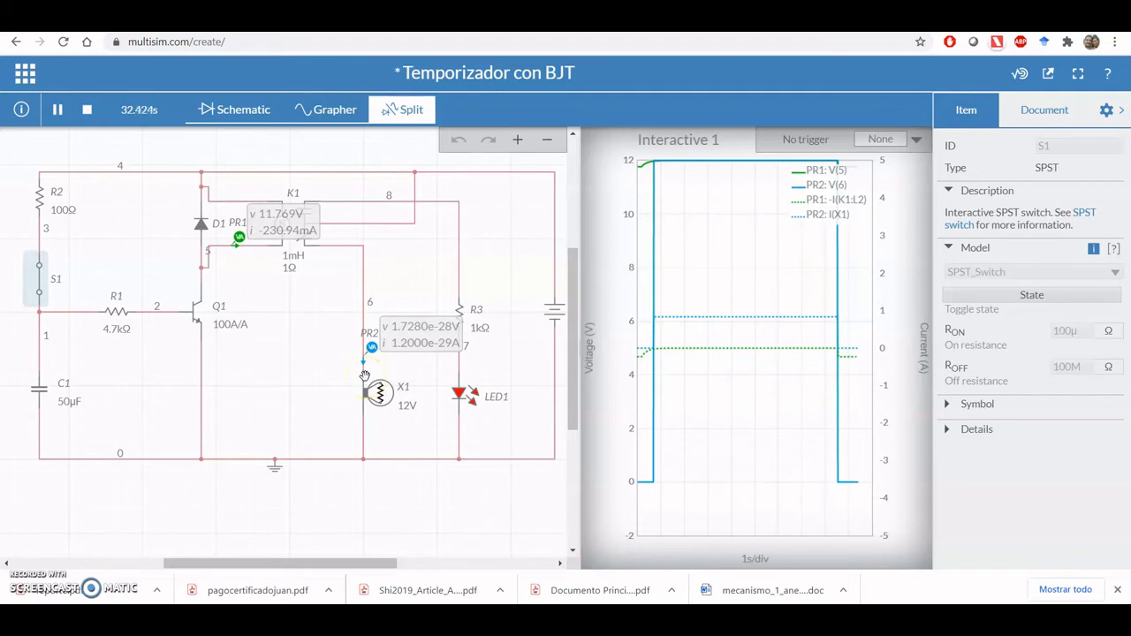
- Set the graph's time scale to 500 ms per division
left_click(925, 424)
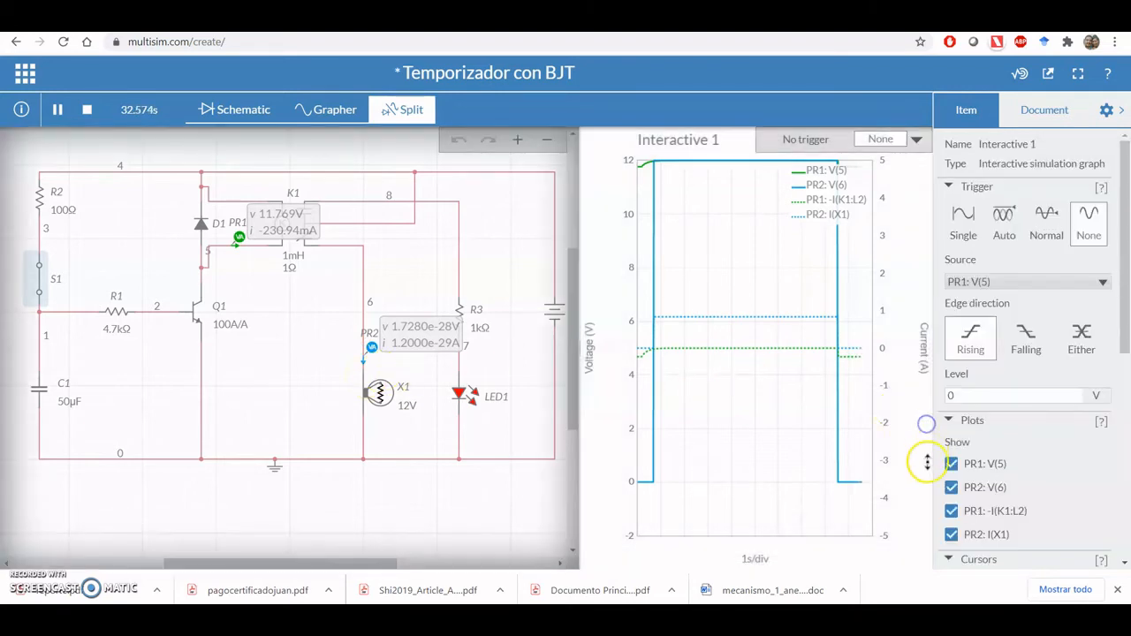
scroll(1029, 533, "down", 5)
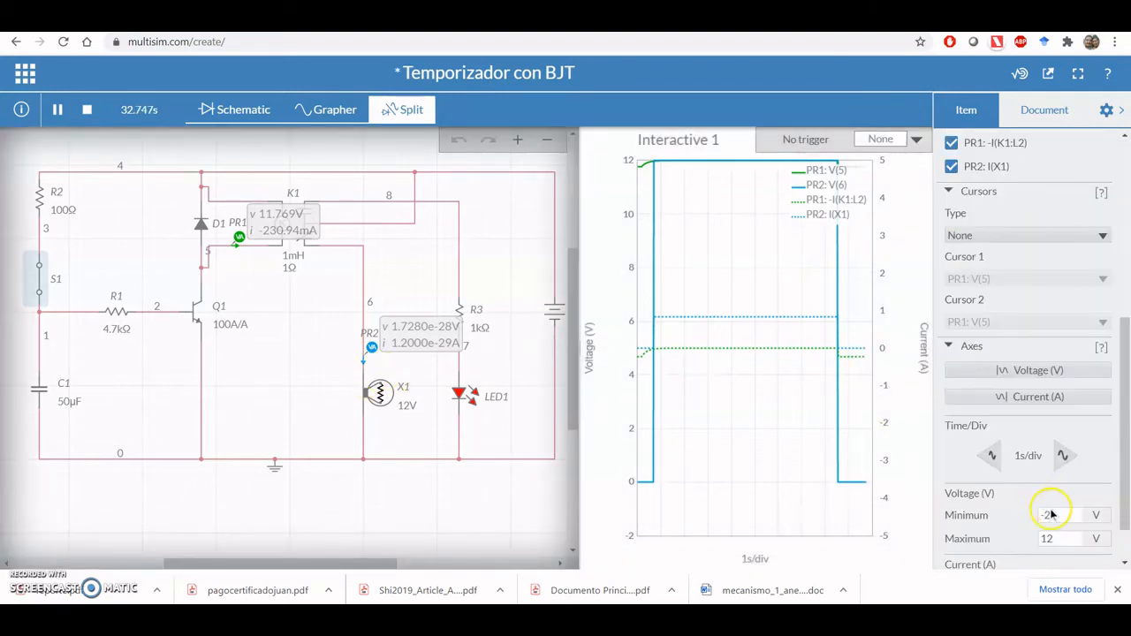
left_click(988, 455)
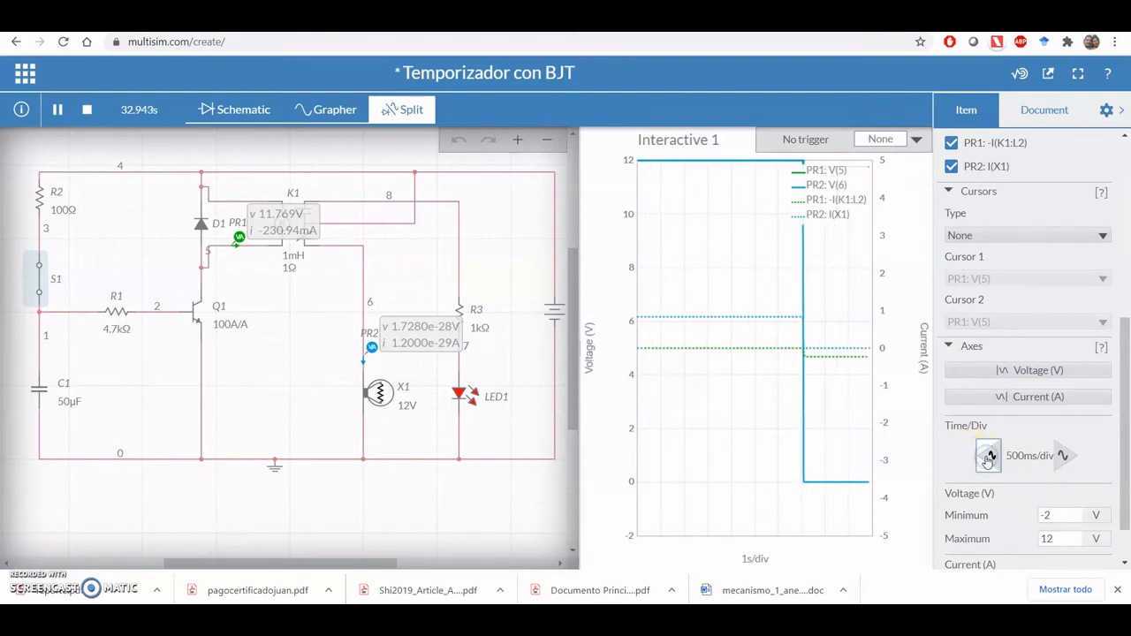
- Set the graph's time scale to 2 s per division and open switch S1
left_click(1063, 455)
left_click(1065, 456)
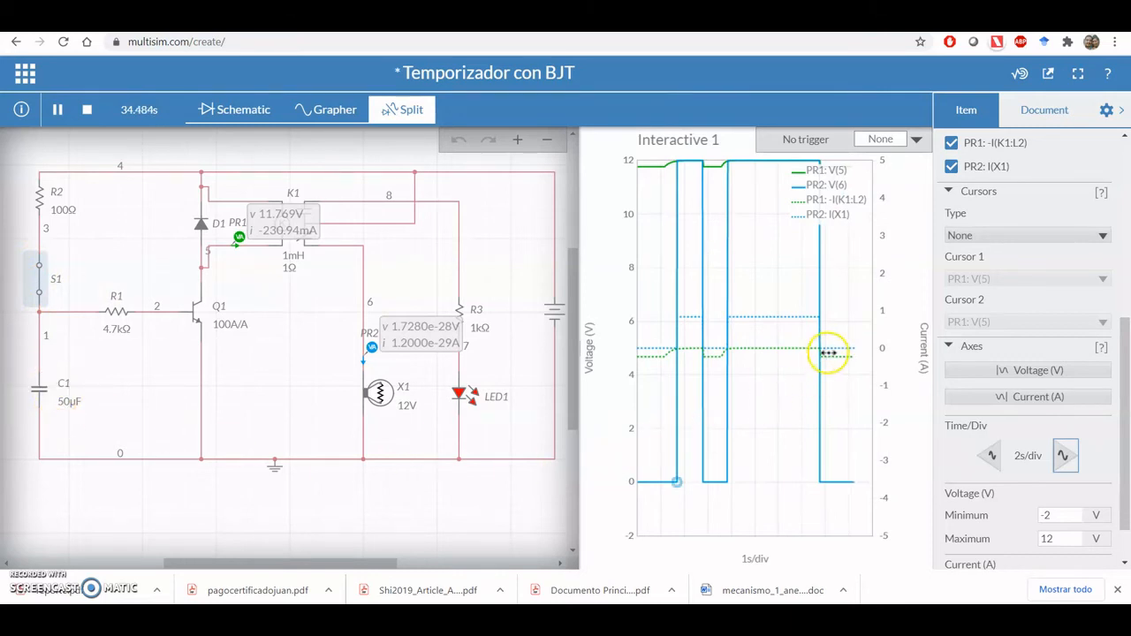
mouse_move(833, 361)
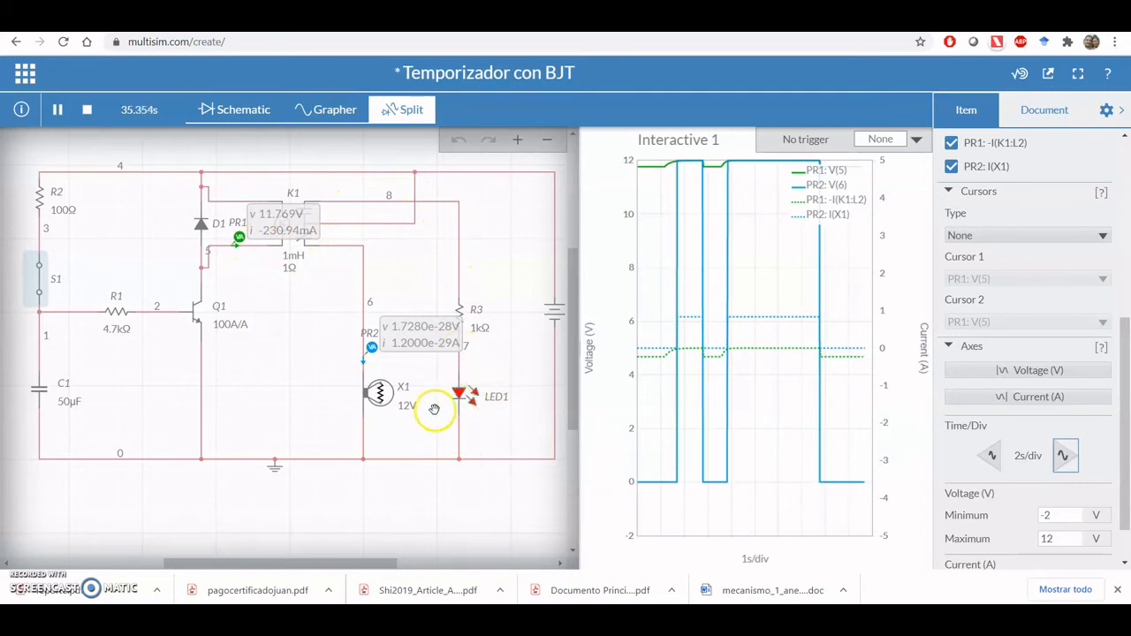
left_click(51, 306)
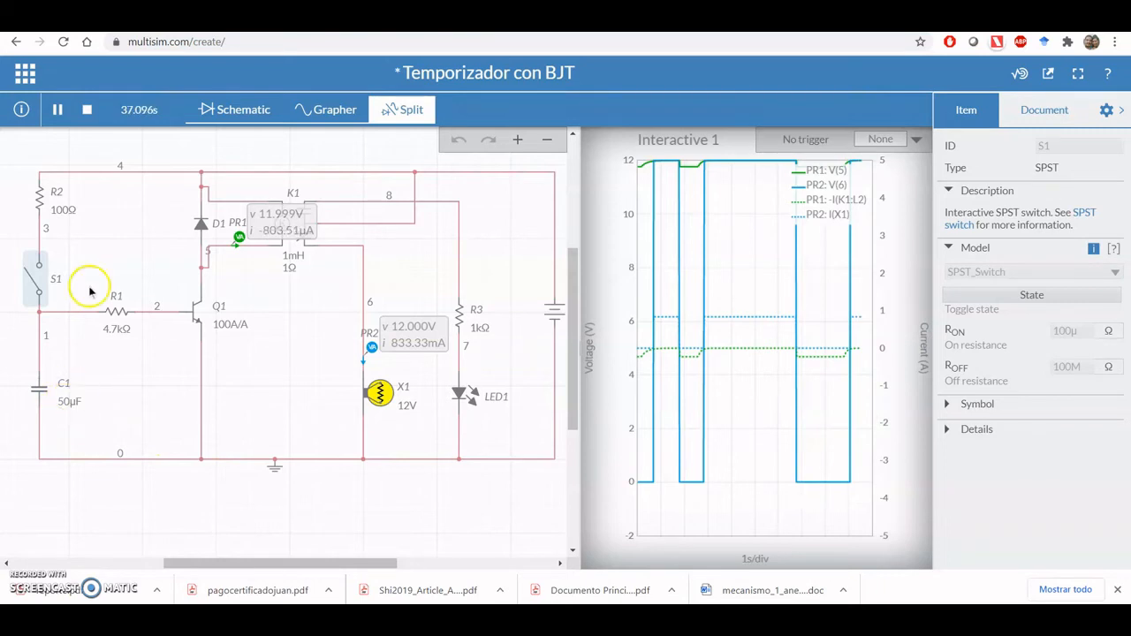
- Stop the simulation and set the capacitance of C1 to 100 µF
left_click(89, 111)
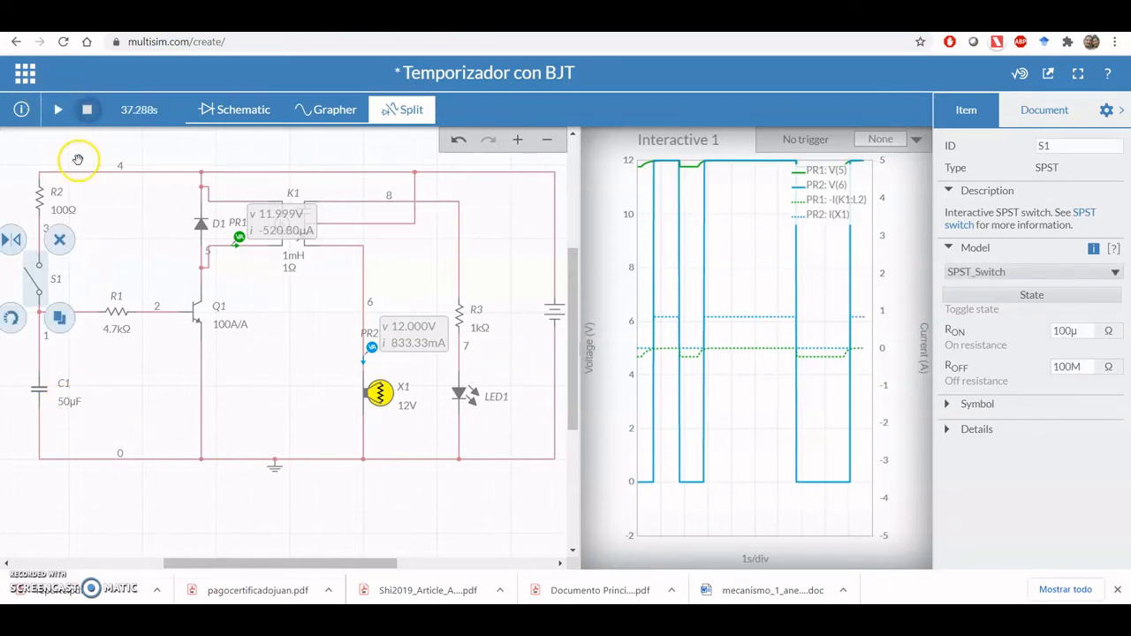
left_click(70, 402)
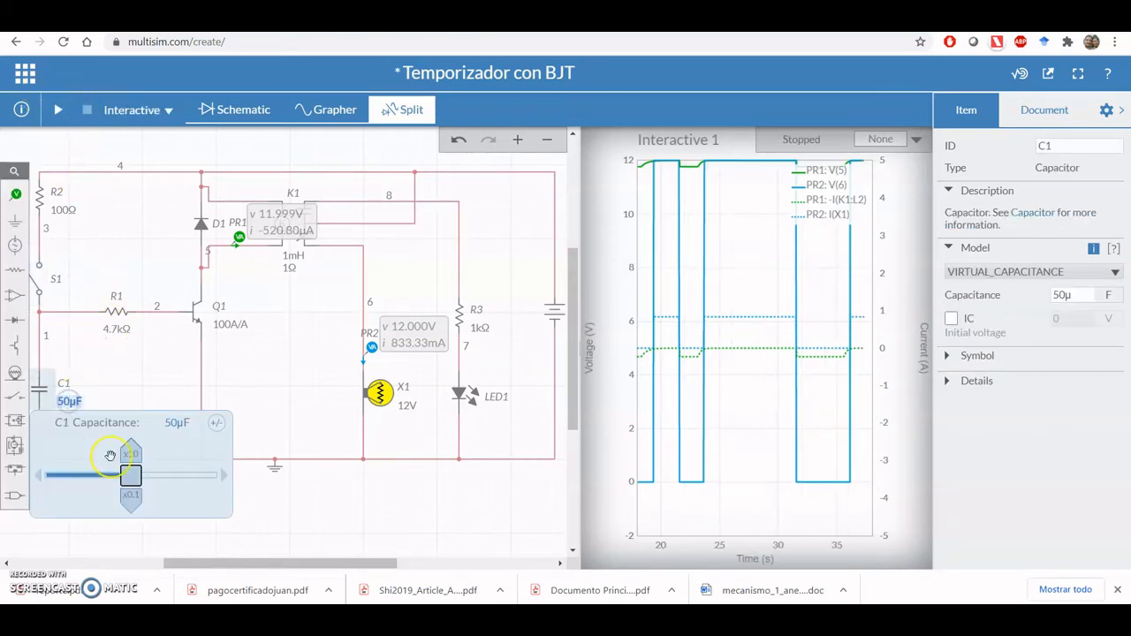
left_click(1059, 294)
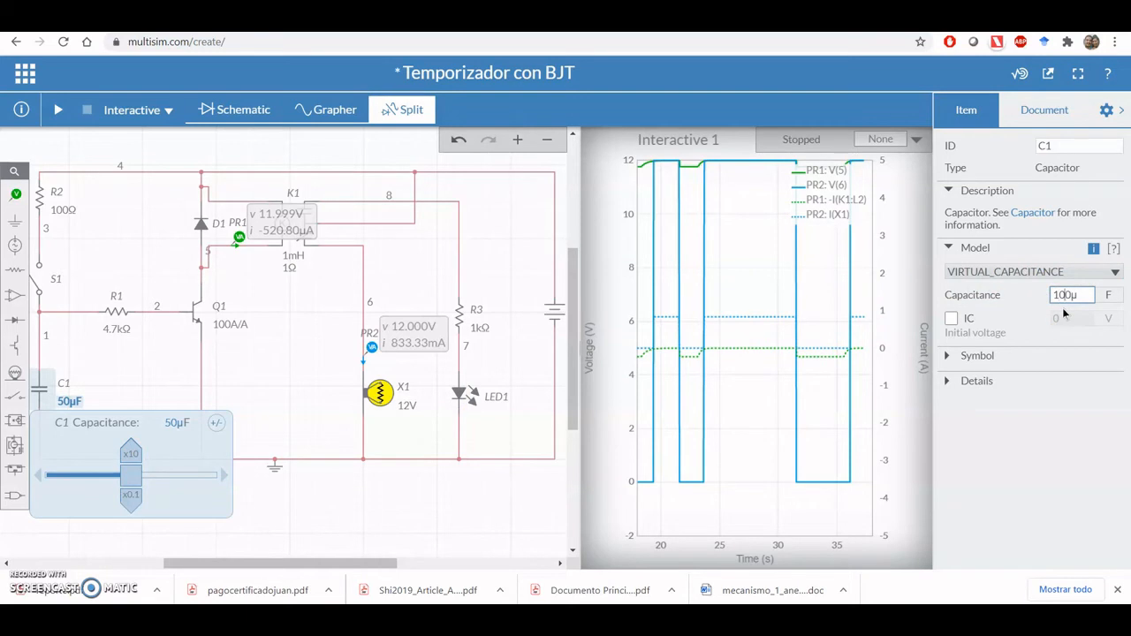
left_click(499, 533)
left_click(502, 526)
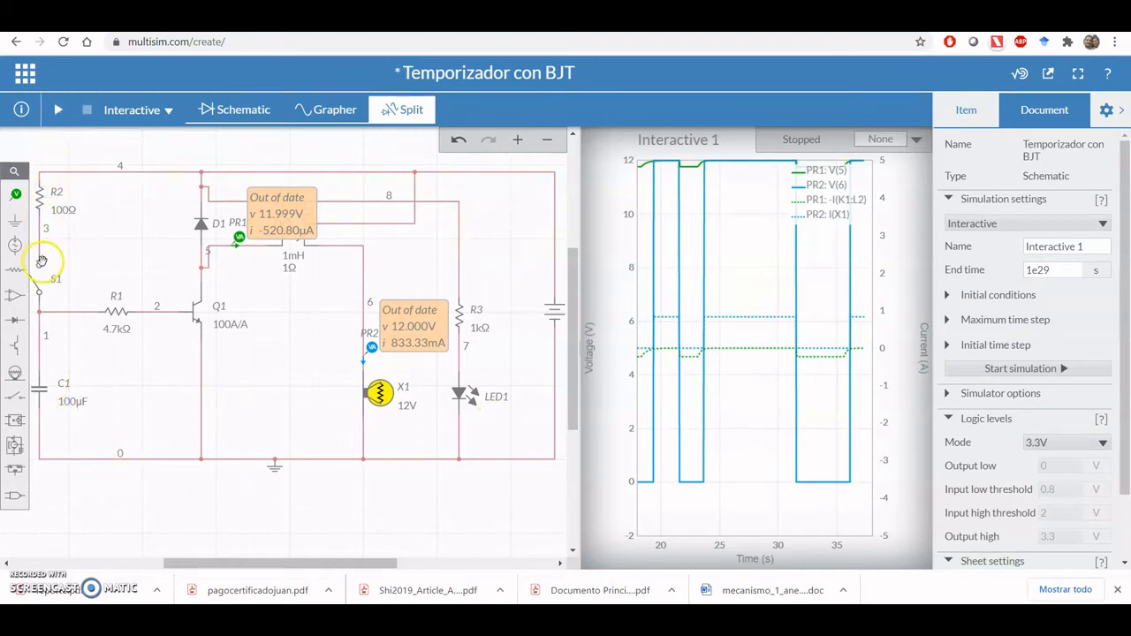
- Run the simulation with the new C1 value and close switch S1
left_click(58, 110)
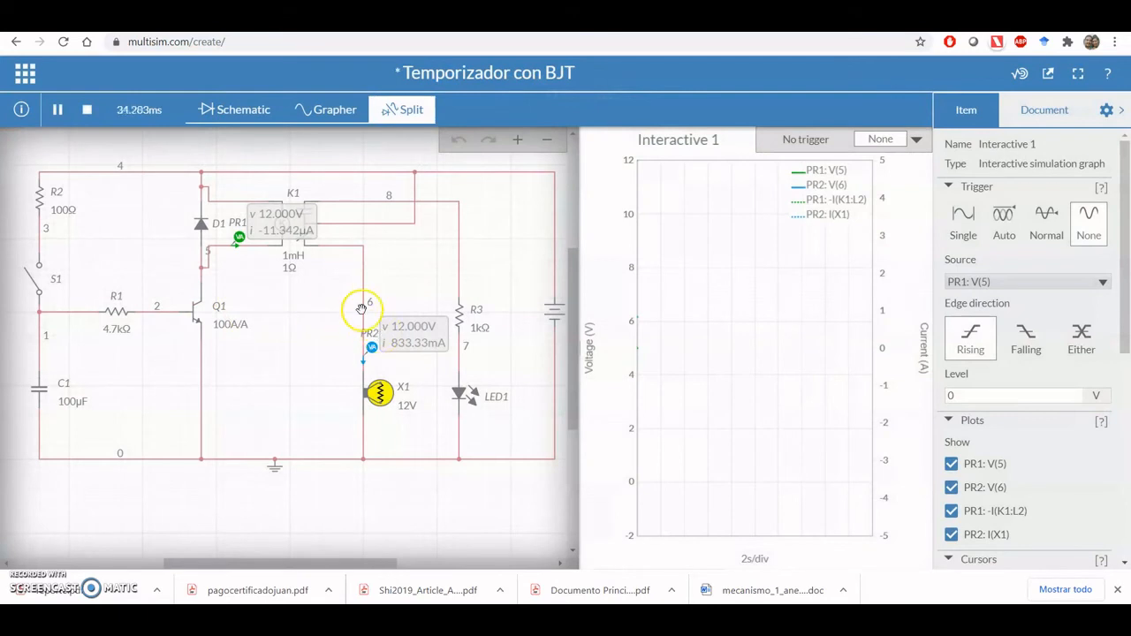
left_click(51, 283)
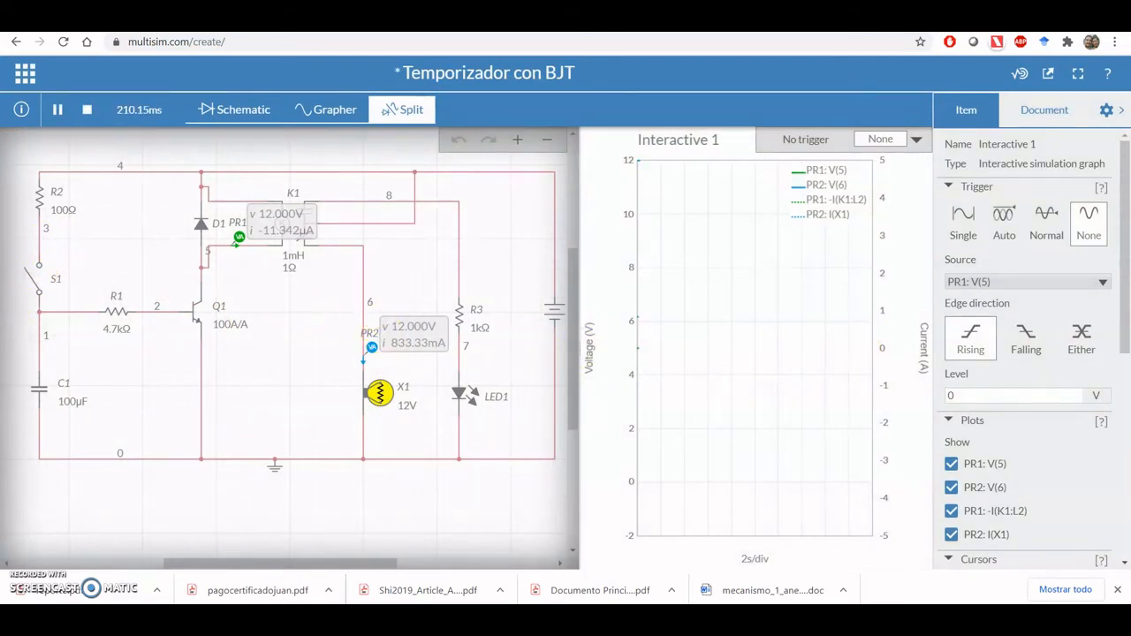
left_click(22, 282)
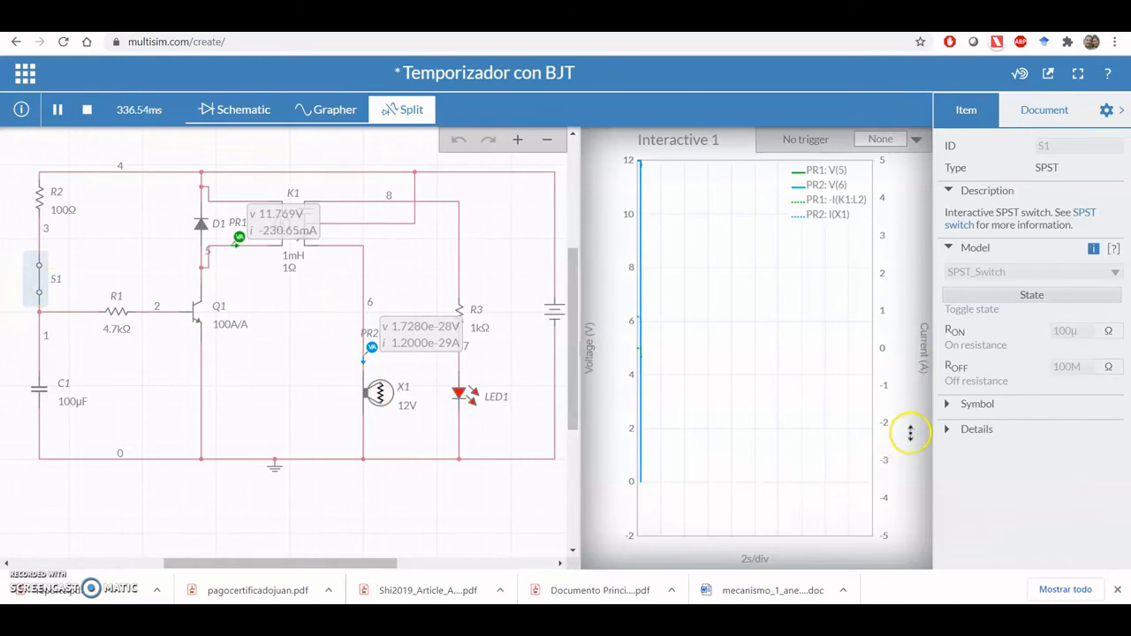
- Set the graph's time scale to 500 ms per division
left_click(910, 433)
scroll(1009, 478, "down", 3)
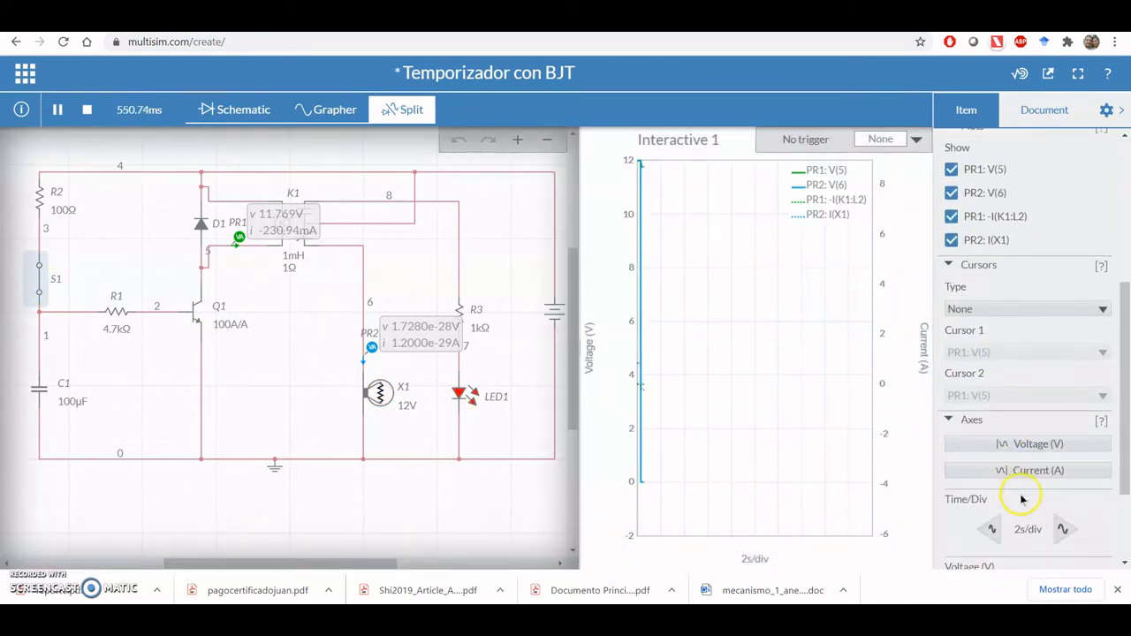
left_click(990, 530)
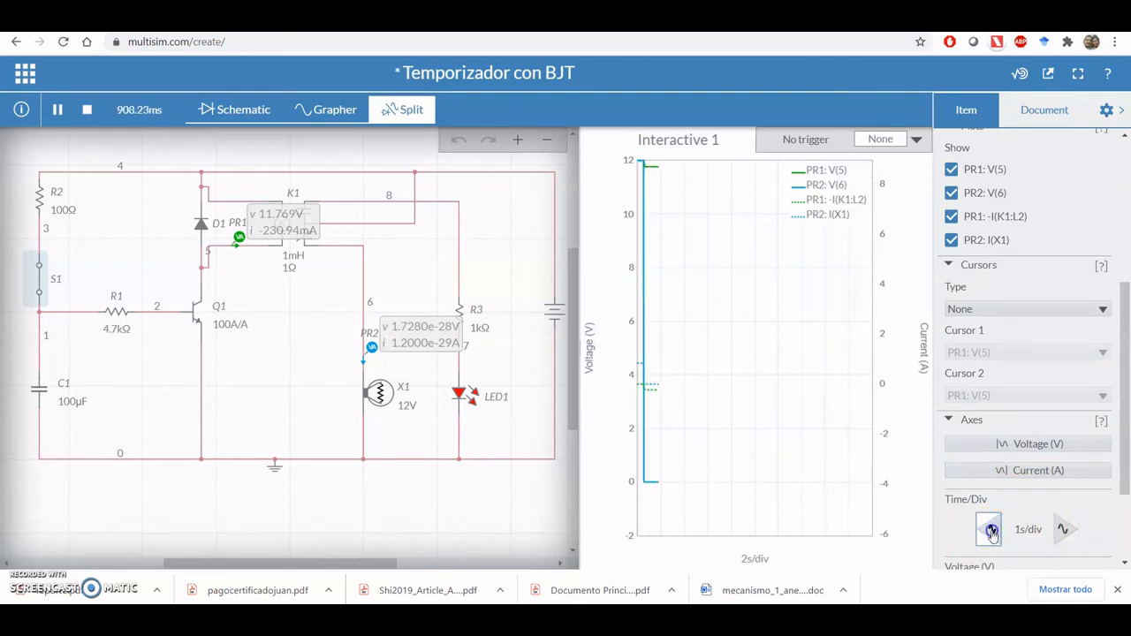
left_click(991, 530)
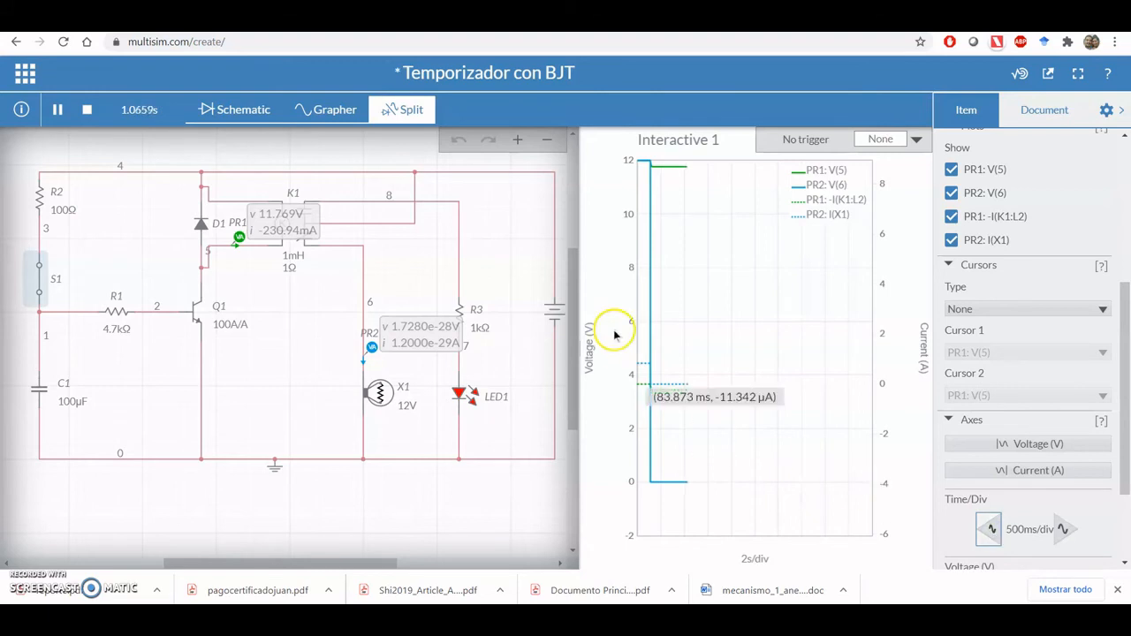
- Check the PR1 and PR2 voltage and current traces with S1 closed, and open the switch to start the delay
mouse_move(678, 173)
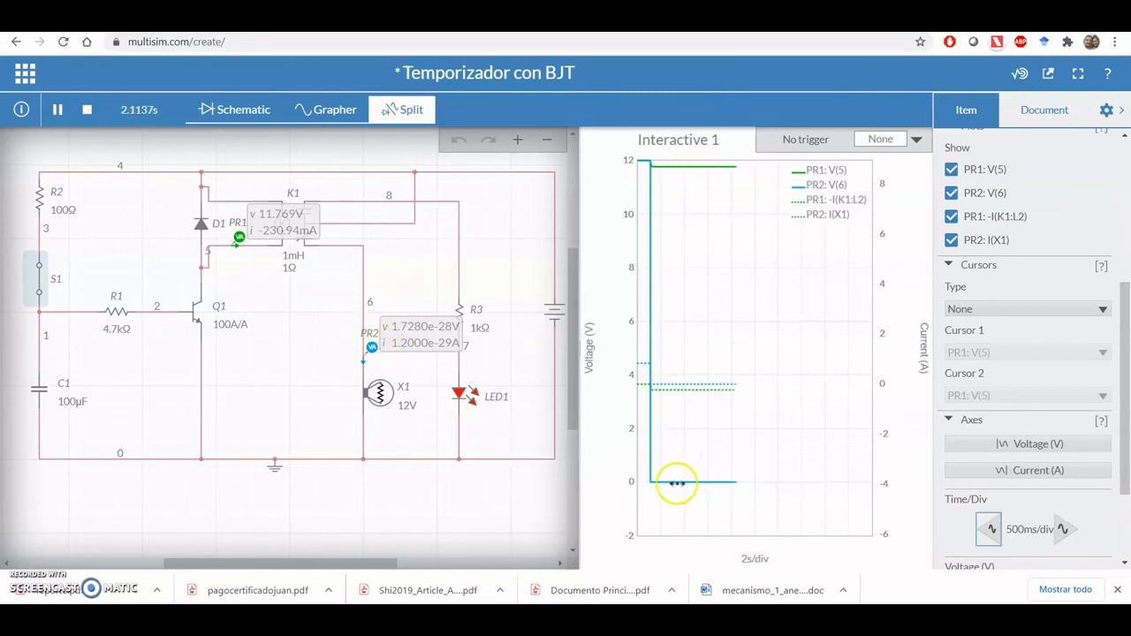
mouse_move(707, 484)
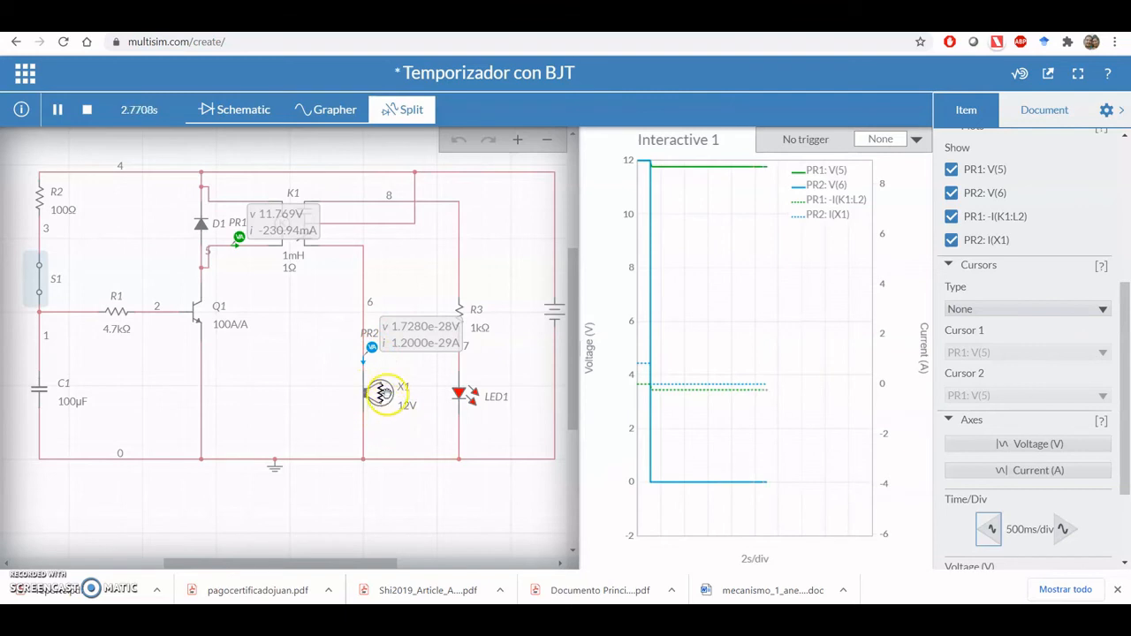
mouse_move(707, 386)
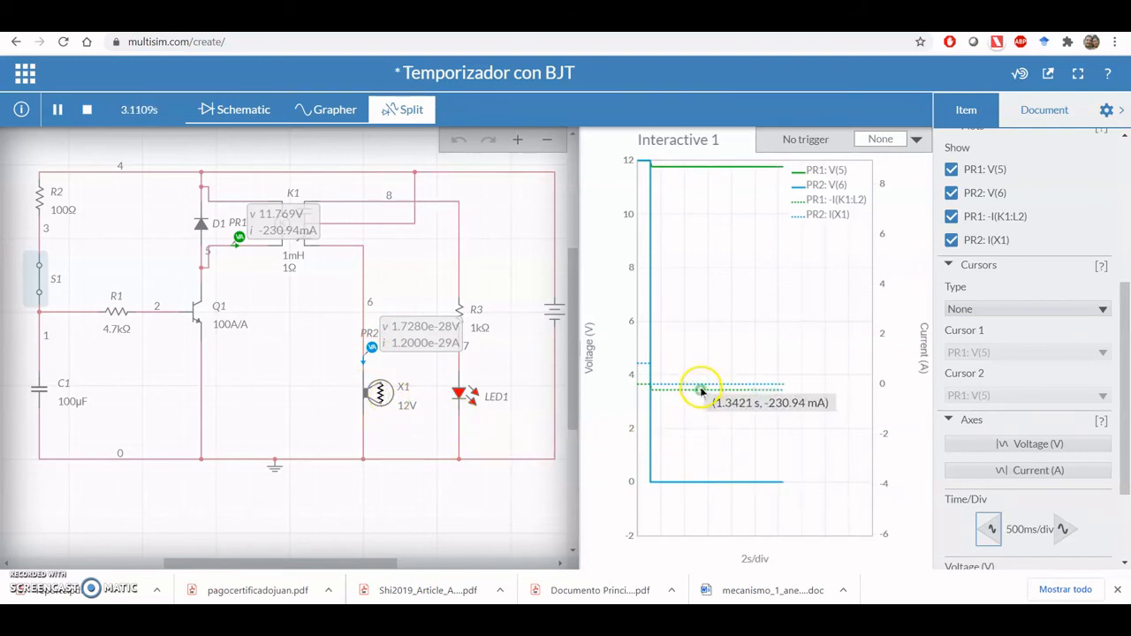
left_click(38, 277)
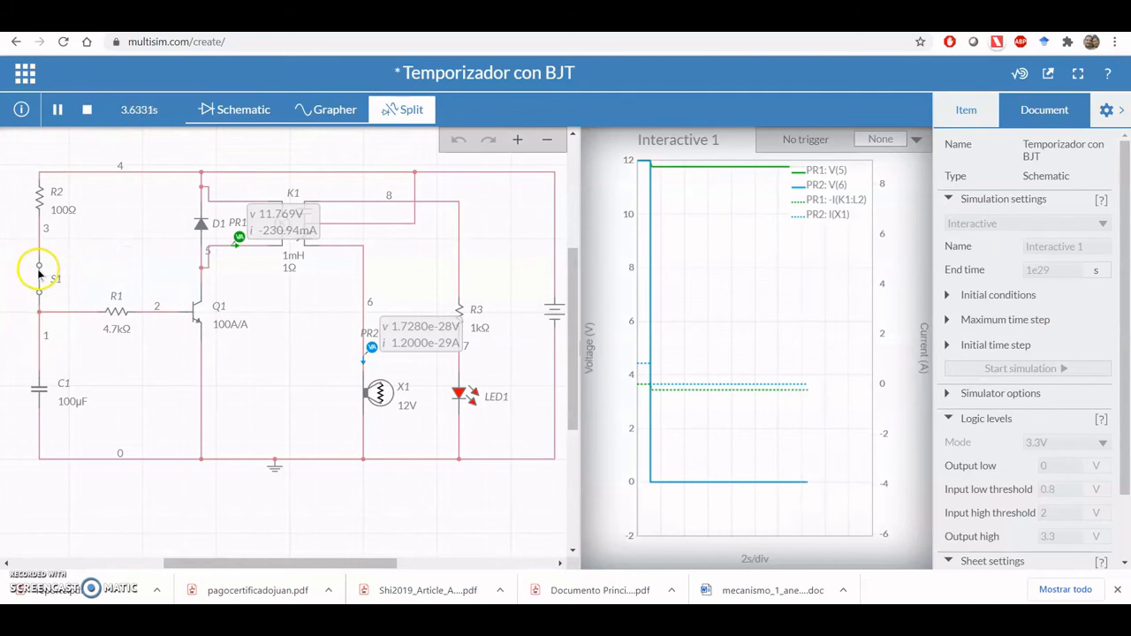
left_click(38, 274)
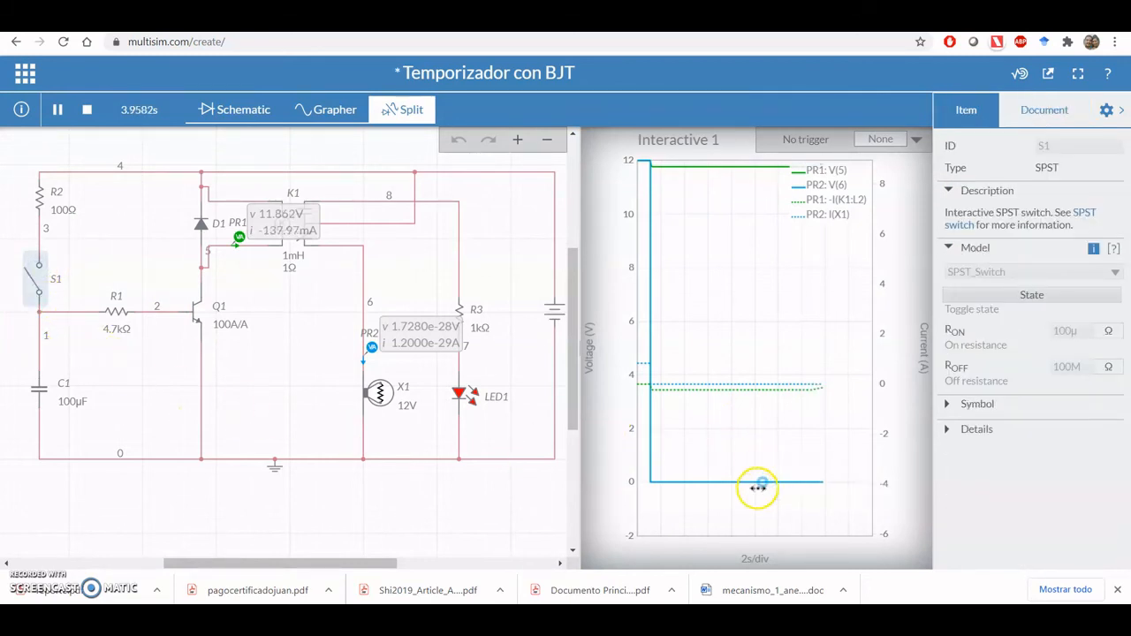
- Examine the traces around the moment the lamp switches on, and close switch S1 again
mouse_move(816, 388)
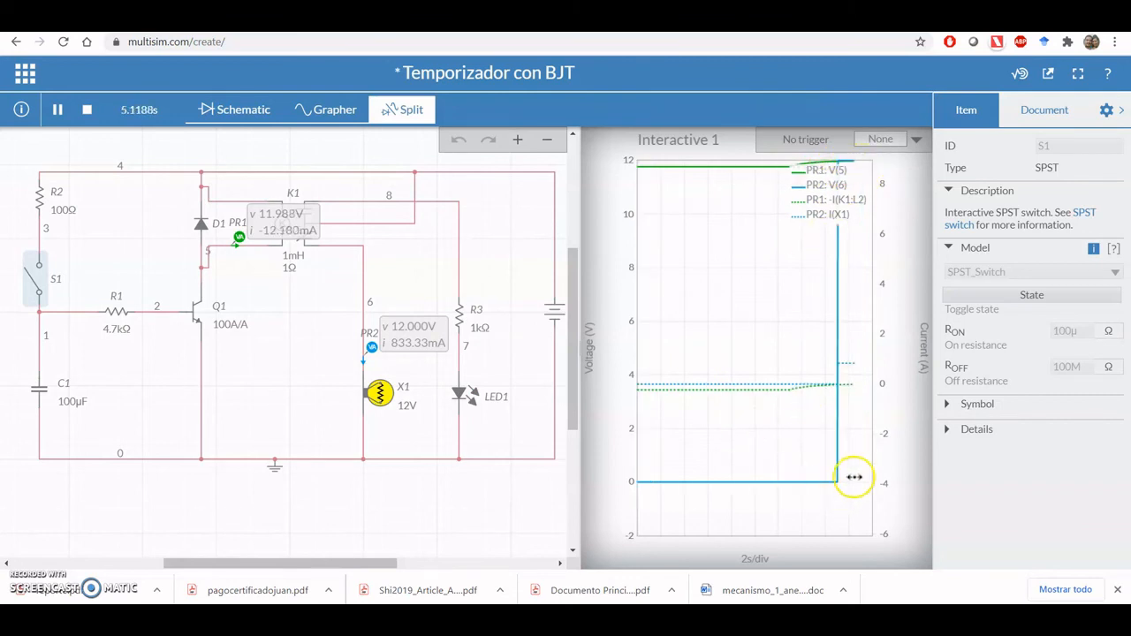
mouse_move(842, 168)
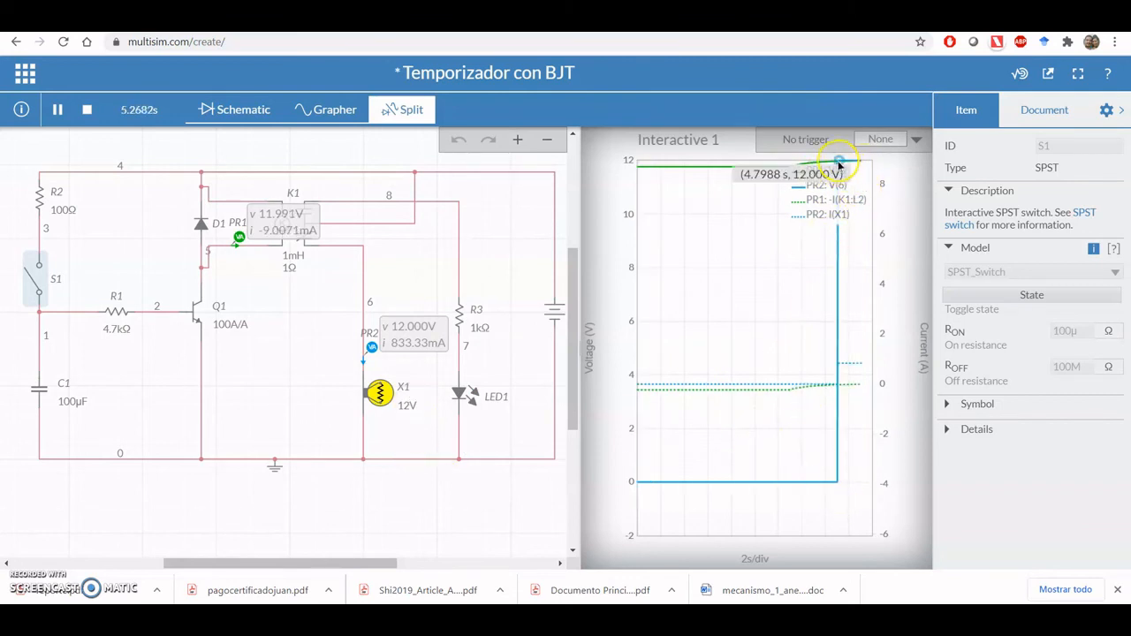
mouse_move(839, 484)
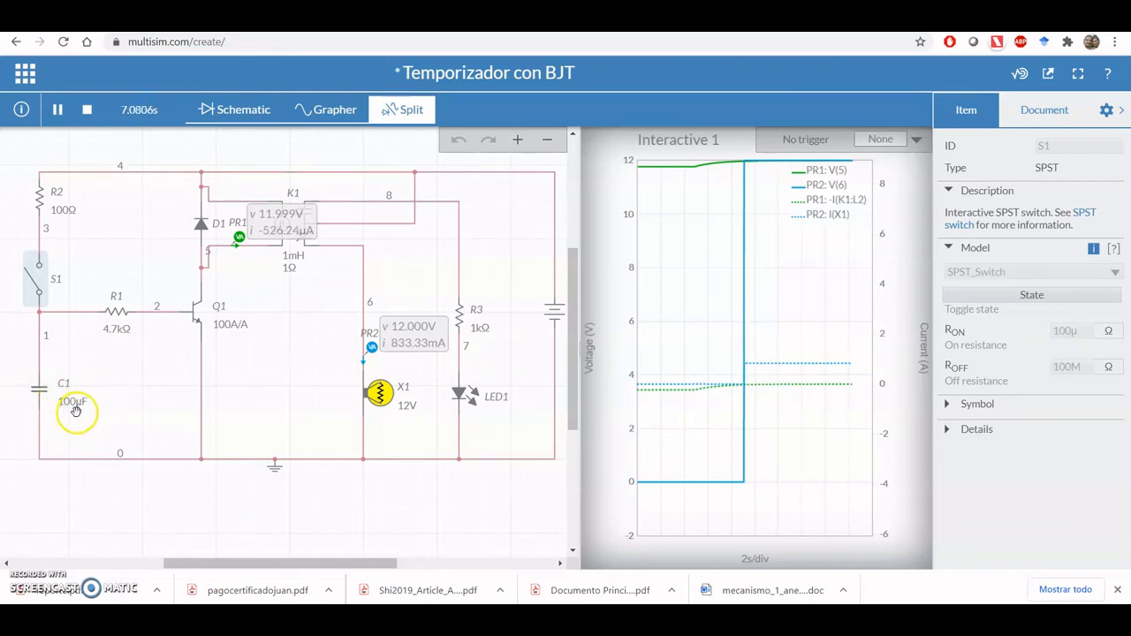
left_click(33, 281)
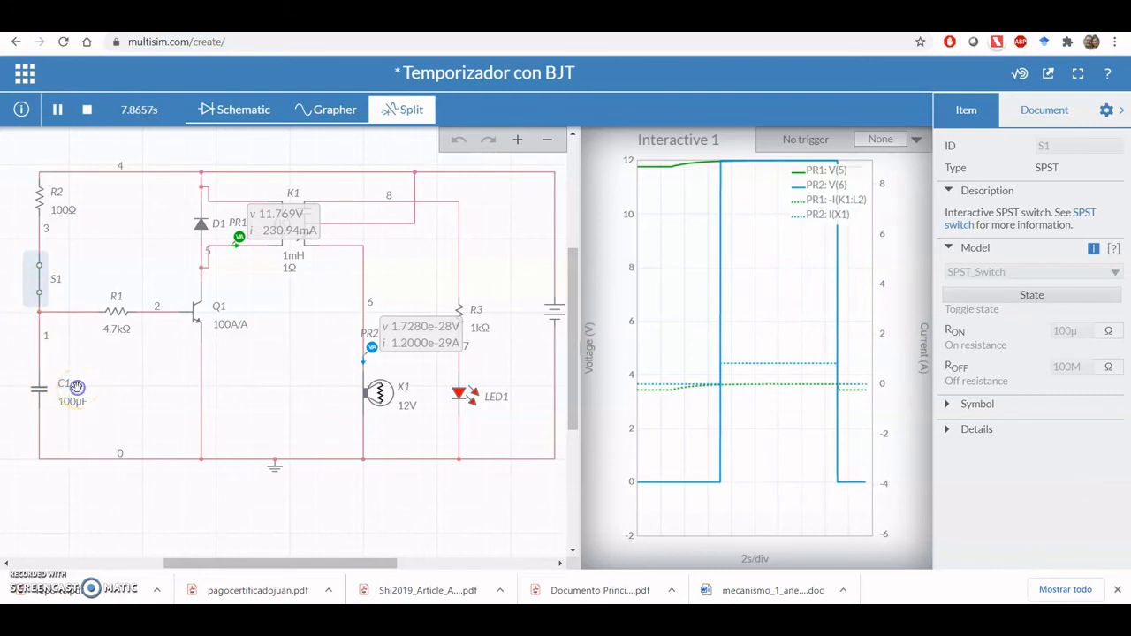
left_click(77, 387)
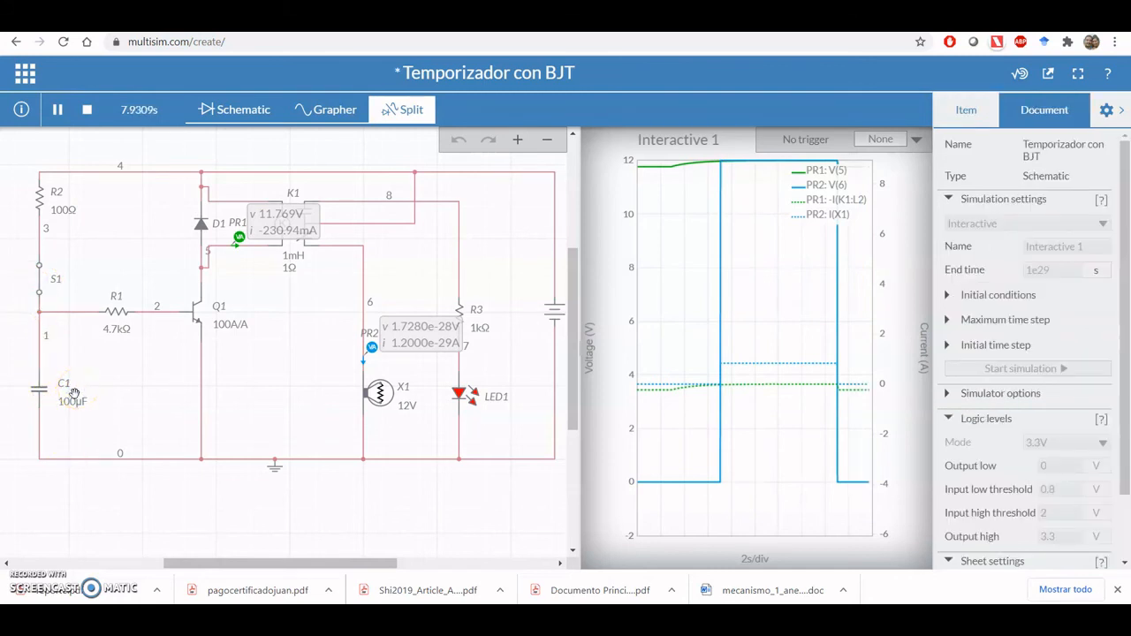
- Set the graph's current axis to a minimum of 0 A and a maximum of 6 A
left_click(911, 490)
scroll(1046, 460, "down", 10)
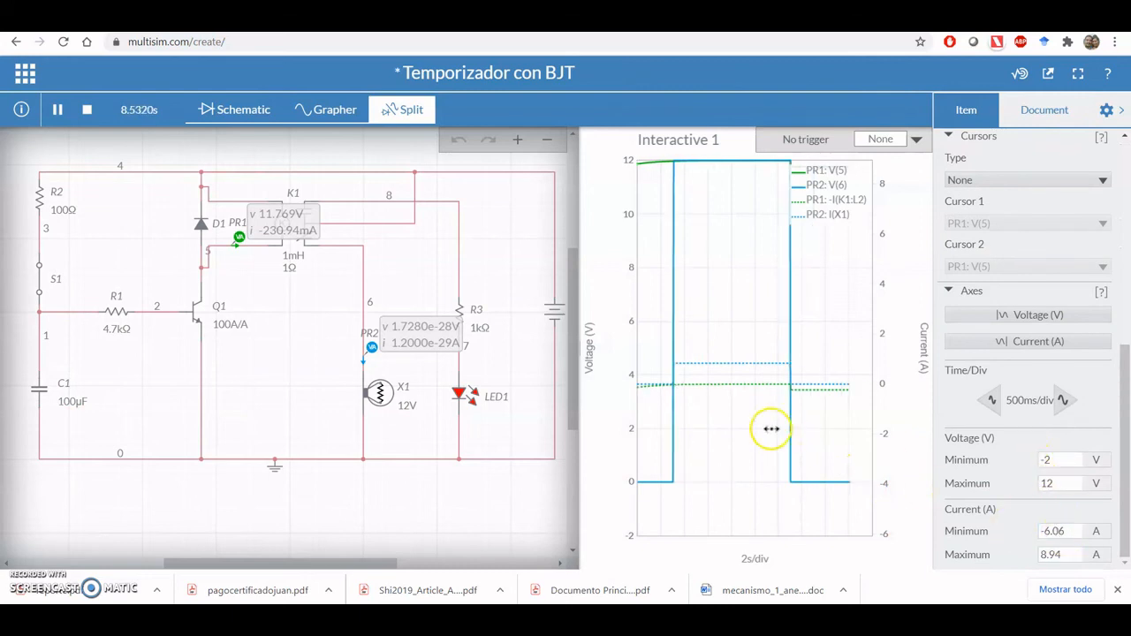
mouse_move(739, 379)
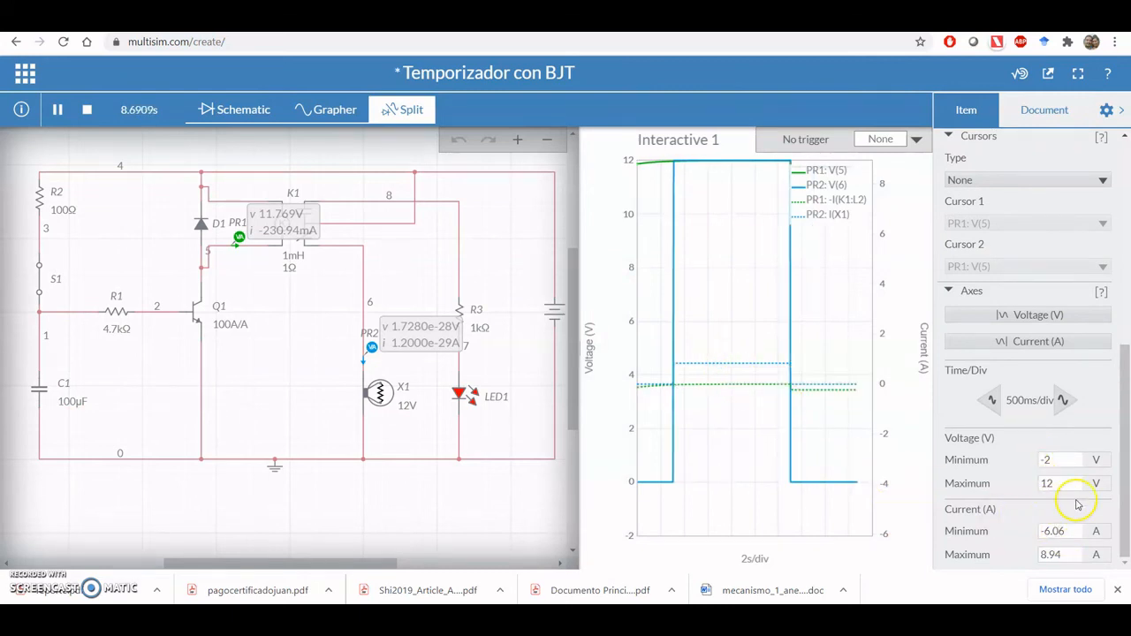
left_click(1066, 531)
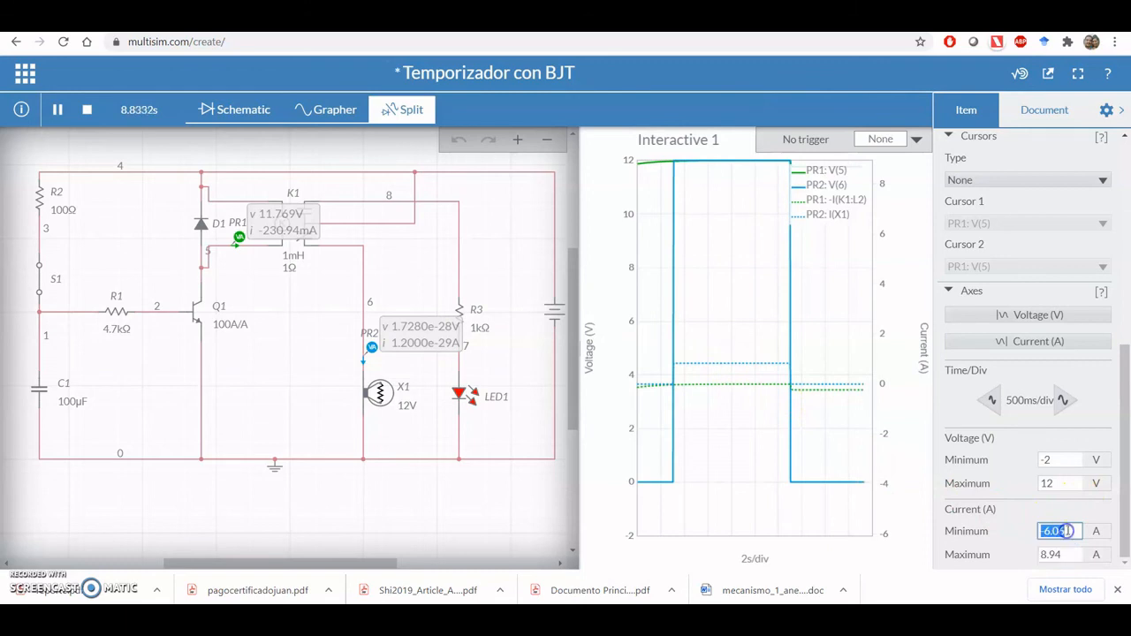
type("0")
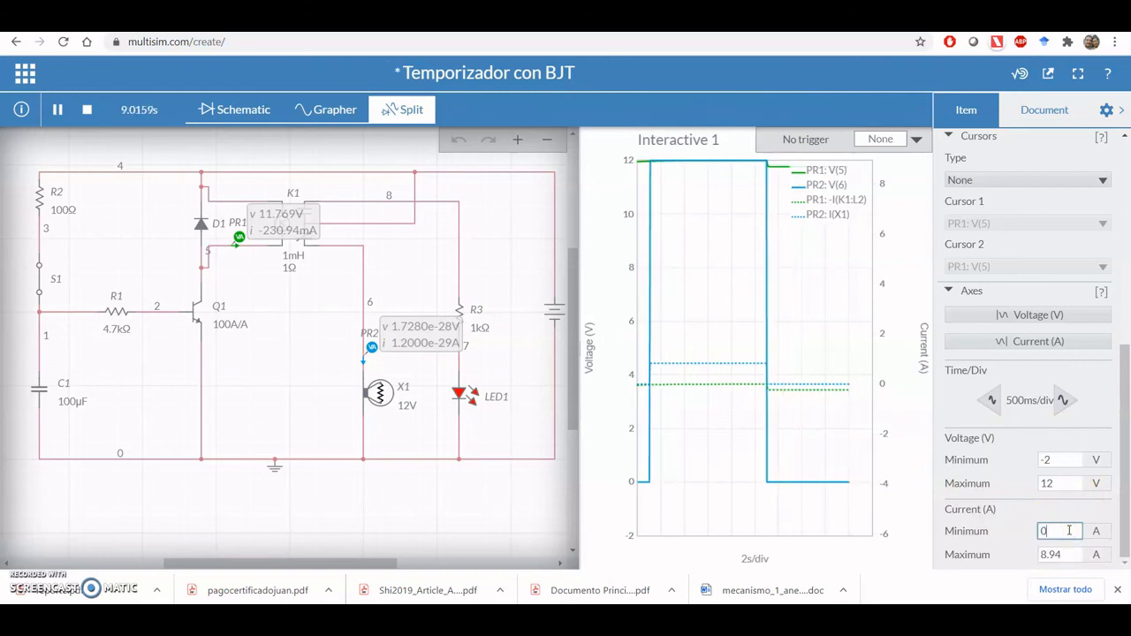
left_click(1066, 552)
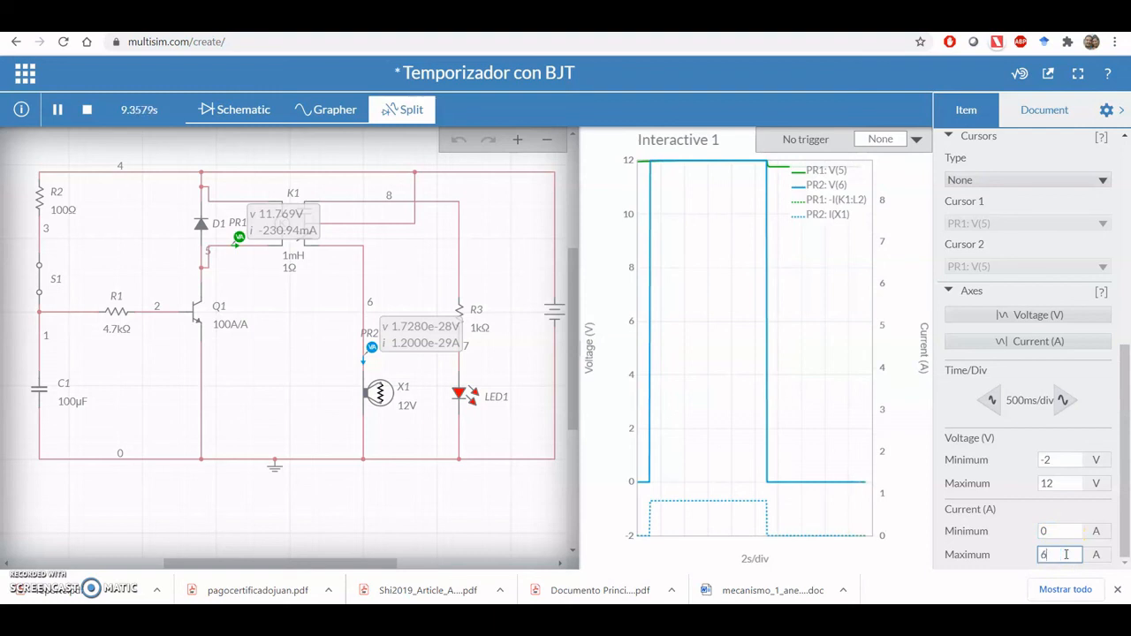
left_click(901, 515)
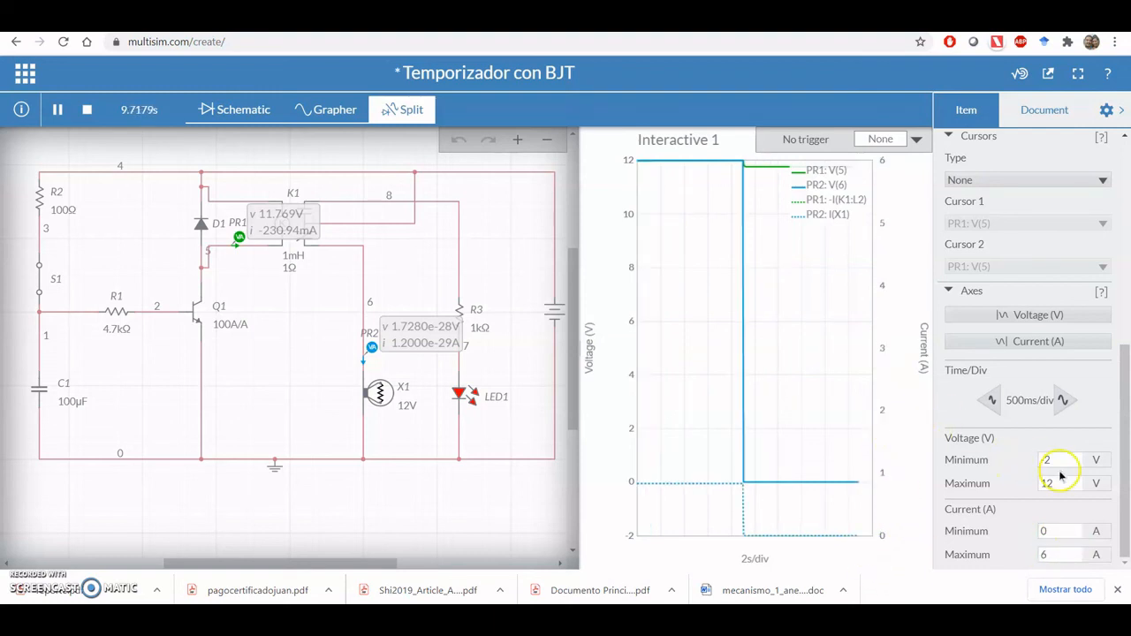
- Set the maximum of the graph's voltage axis to 15 V
left_click(1059, 479)
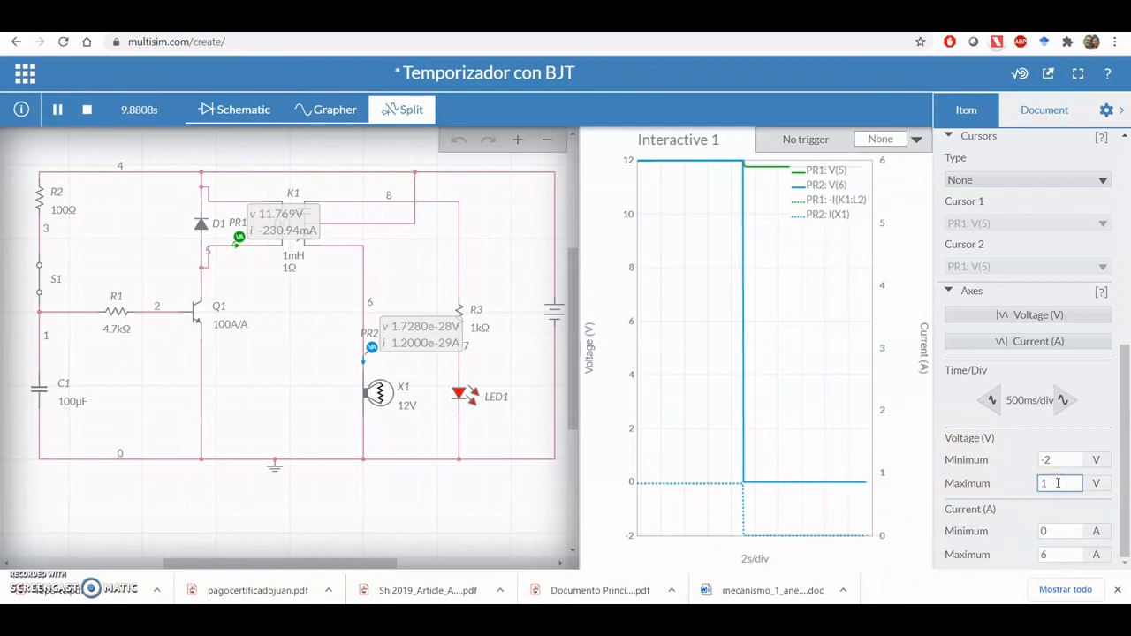
type("15")
left_click(901, 445)
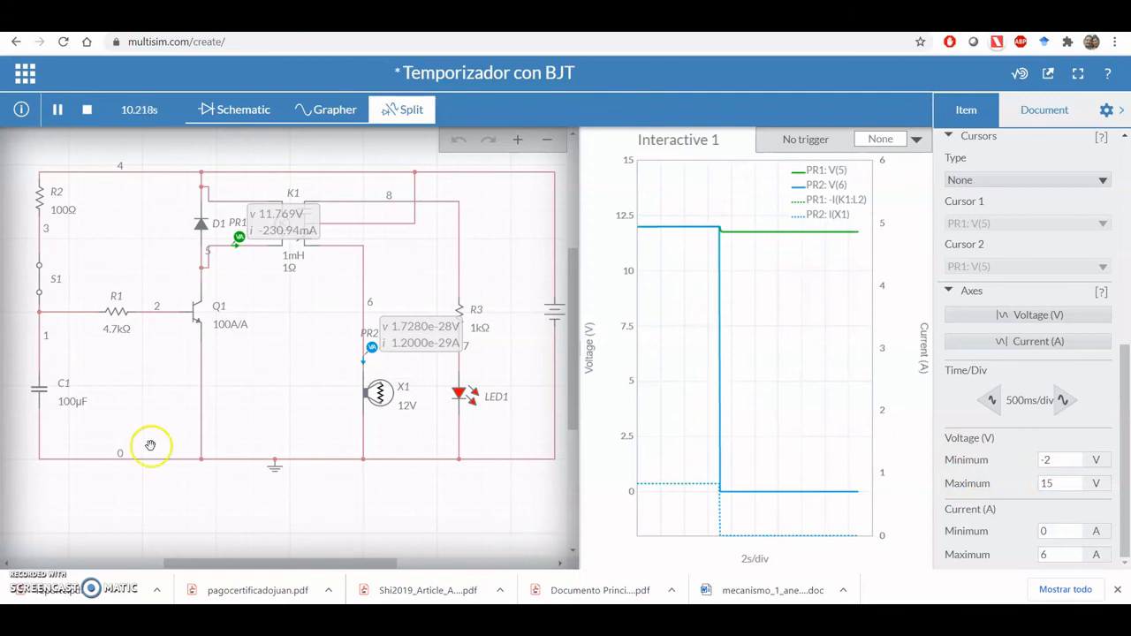
- Open switch S1 and follow the PR1 and PR2 traces until the lamp X1 turns on
left_click(39, 272)
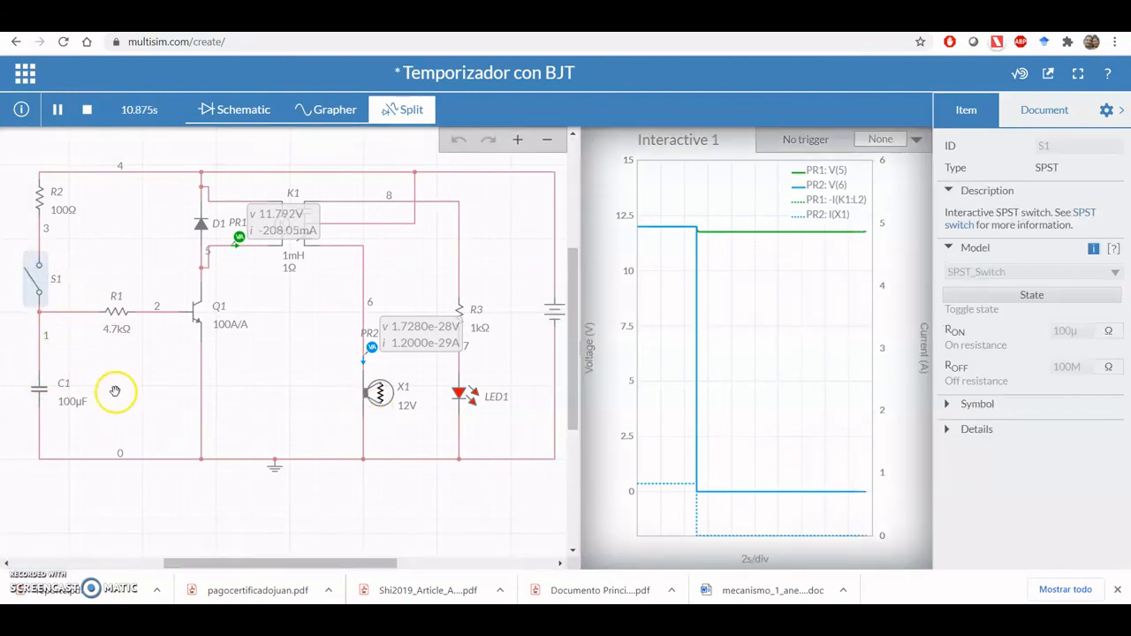
mouse_move(695, 535)
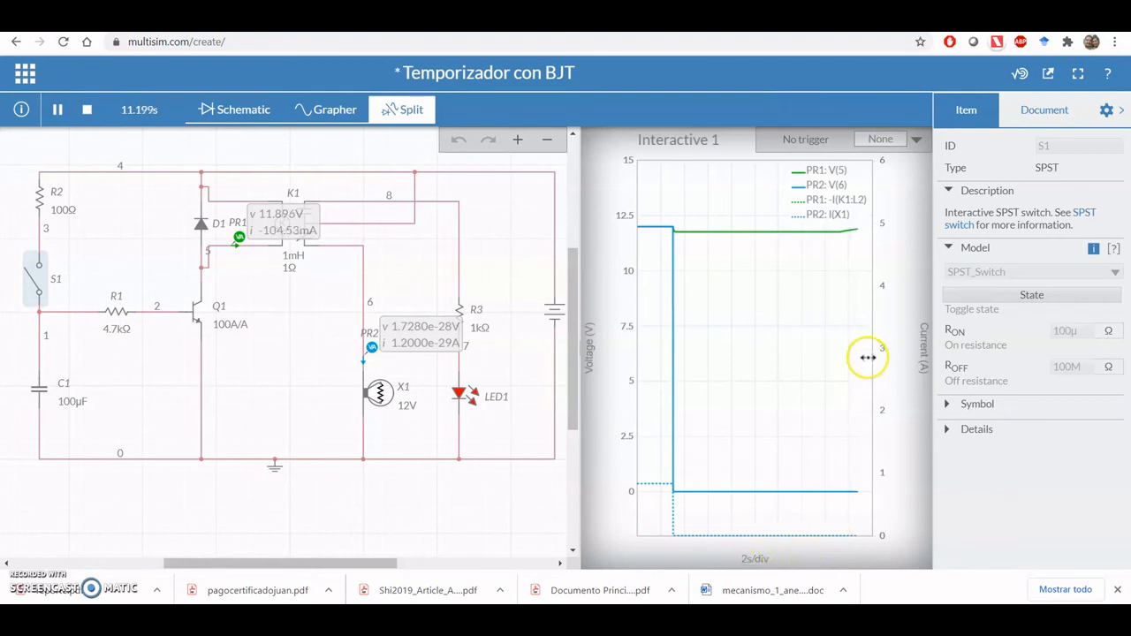
mouse_move(846, 237)
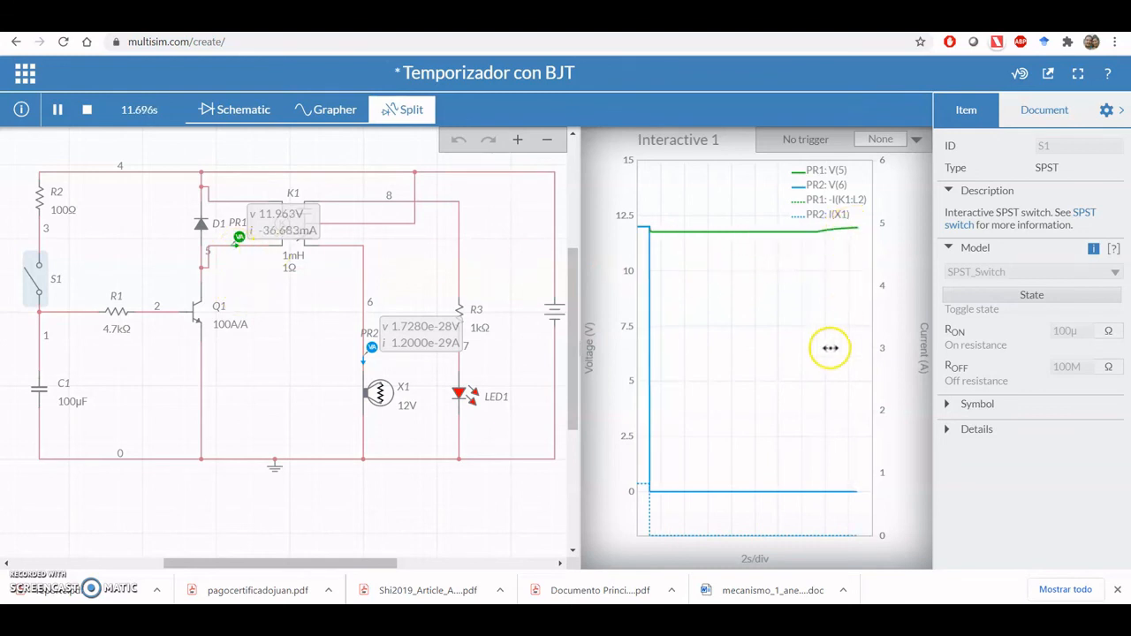
mouse_move(821, 505)
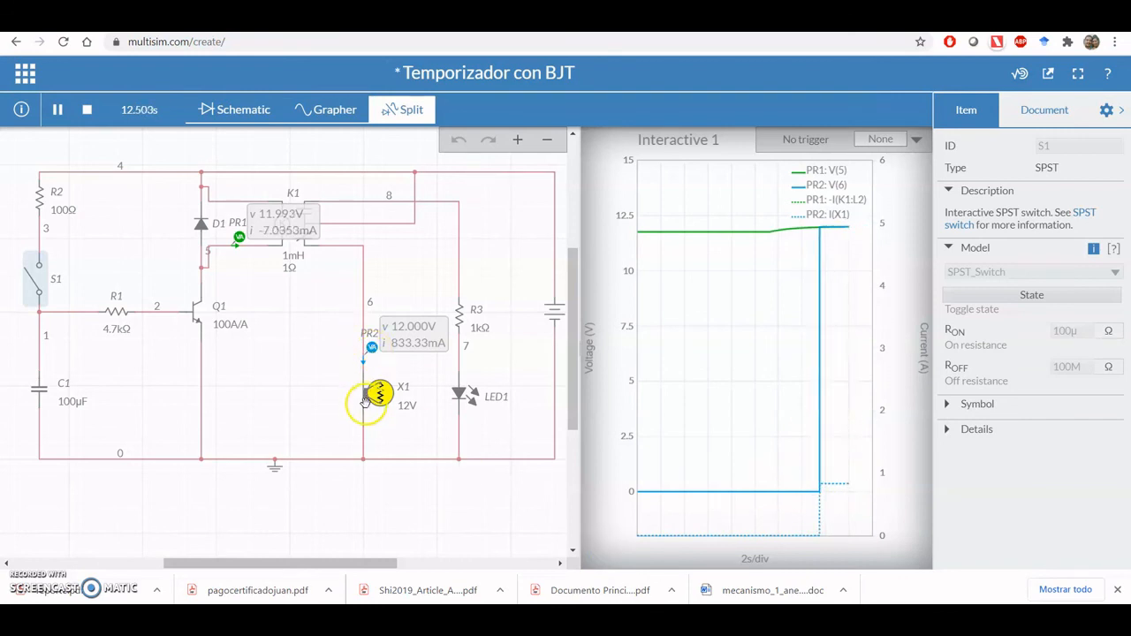
- Show the schematic alone, inspect the resistance adjustment of base resistor R1, and close it again
mouse_move(761, 235)
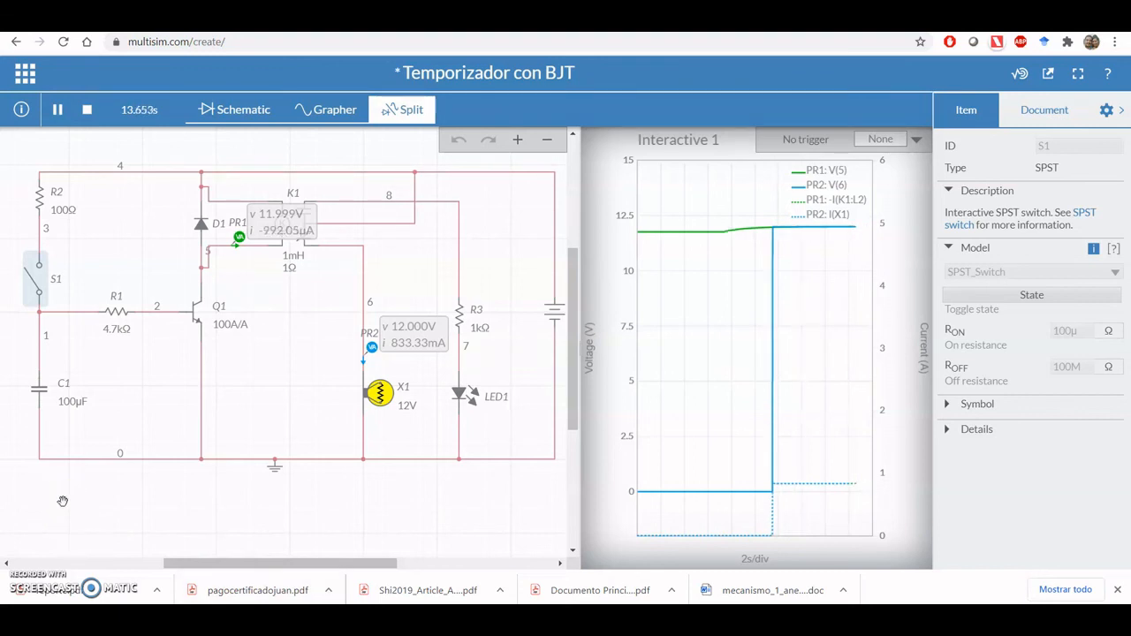
left_click(235, 110)
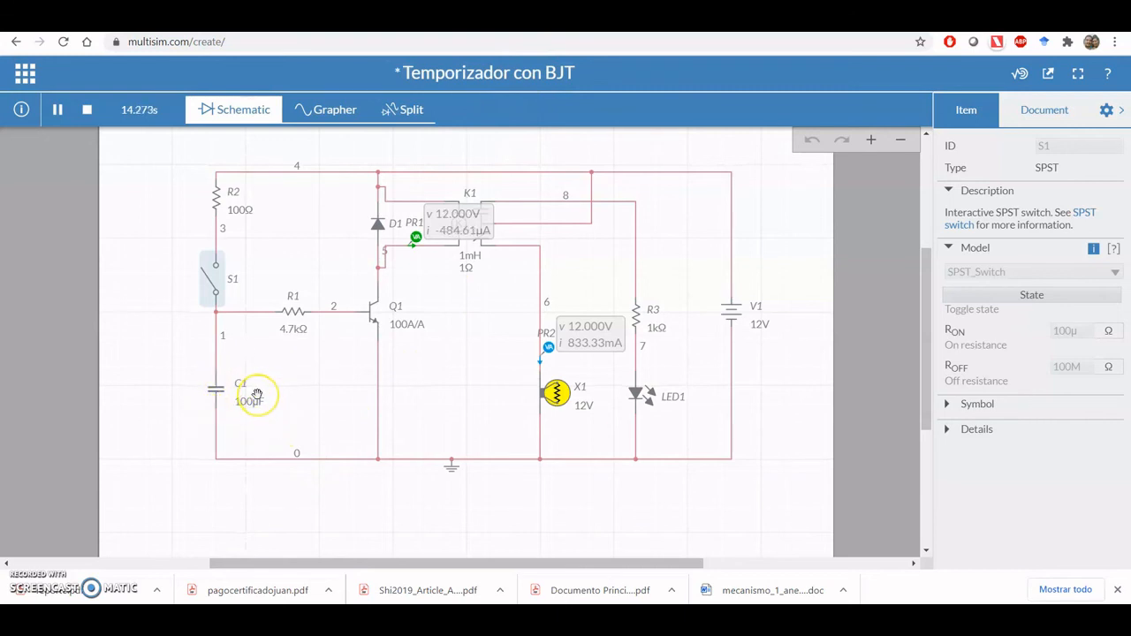
left_click(317, 403)
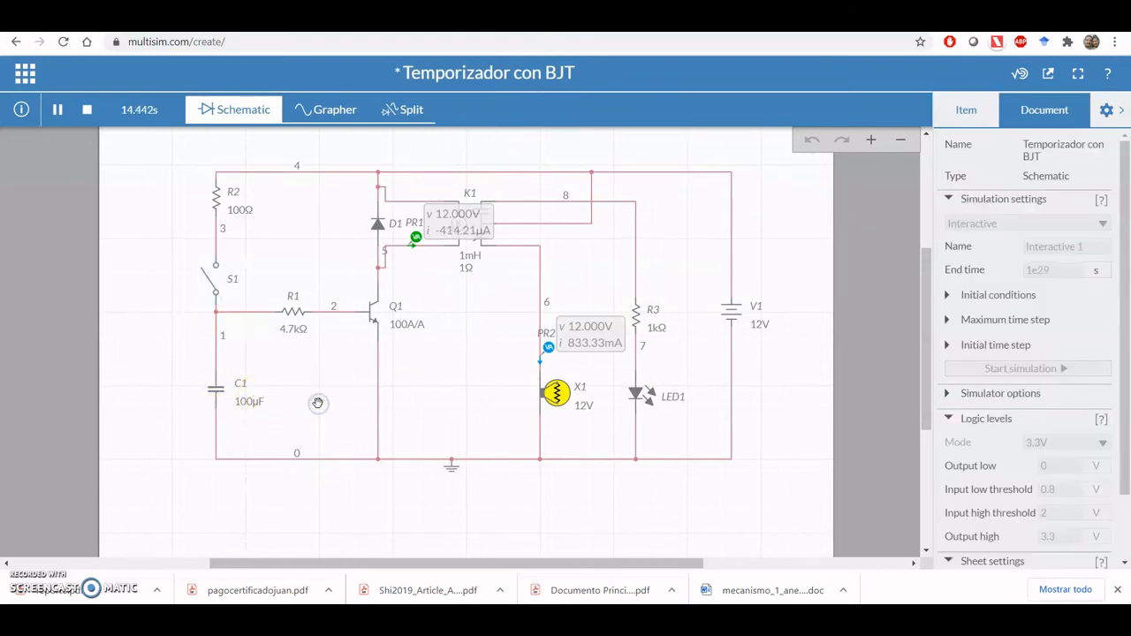
left_click(293, 333)
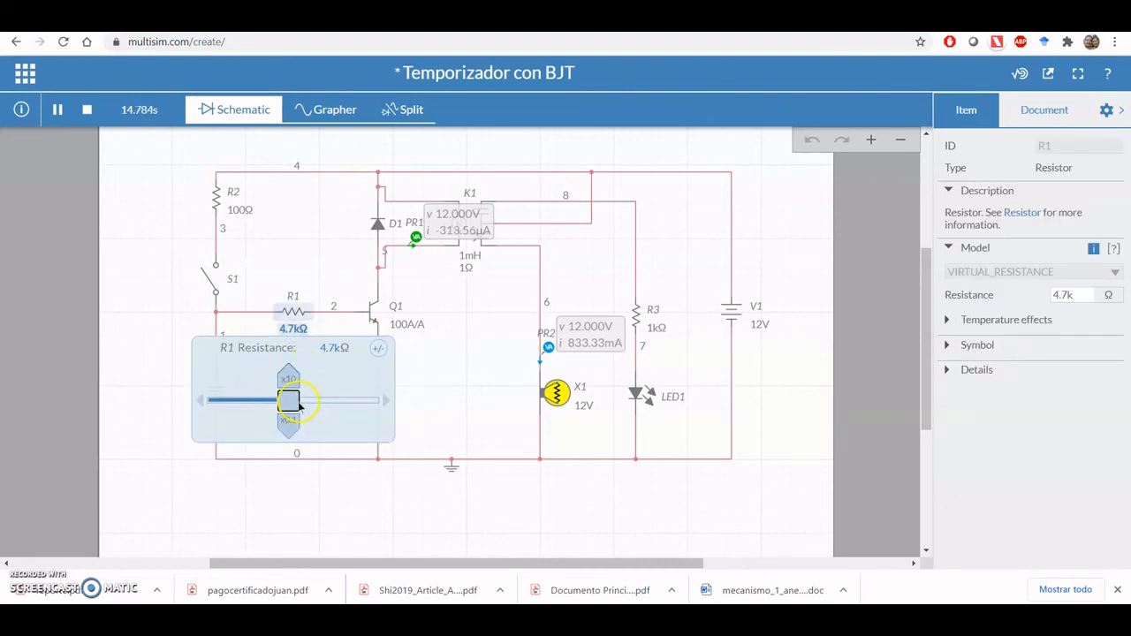
left_click(92, 311)
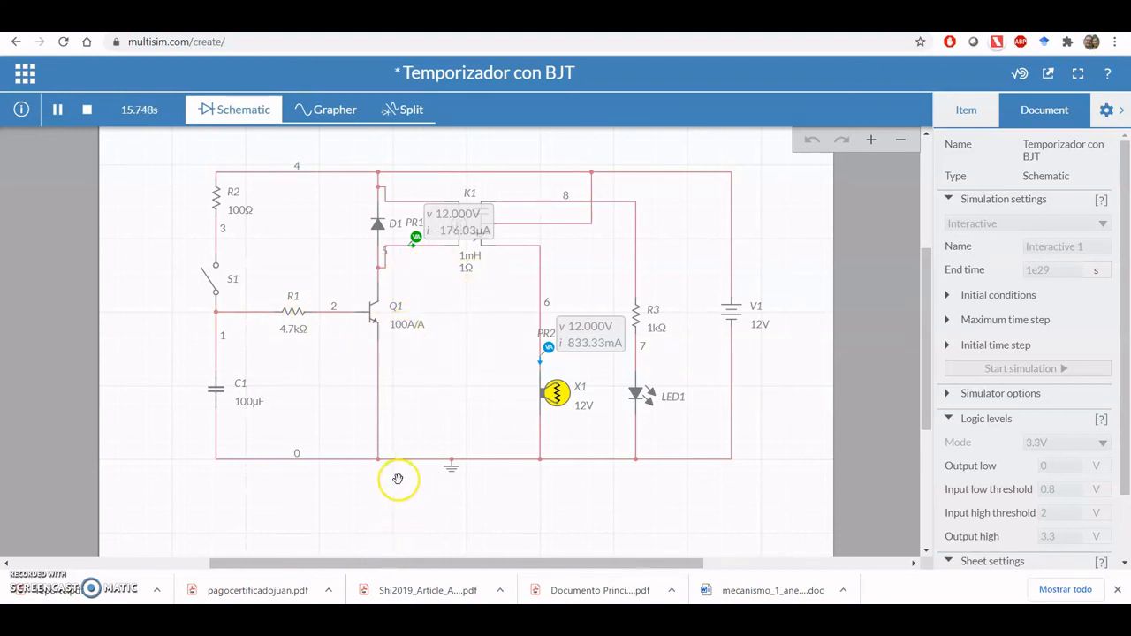
left_click(367, 496)
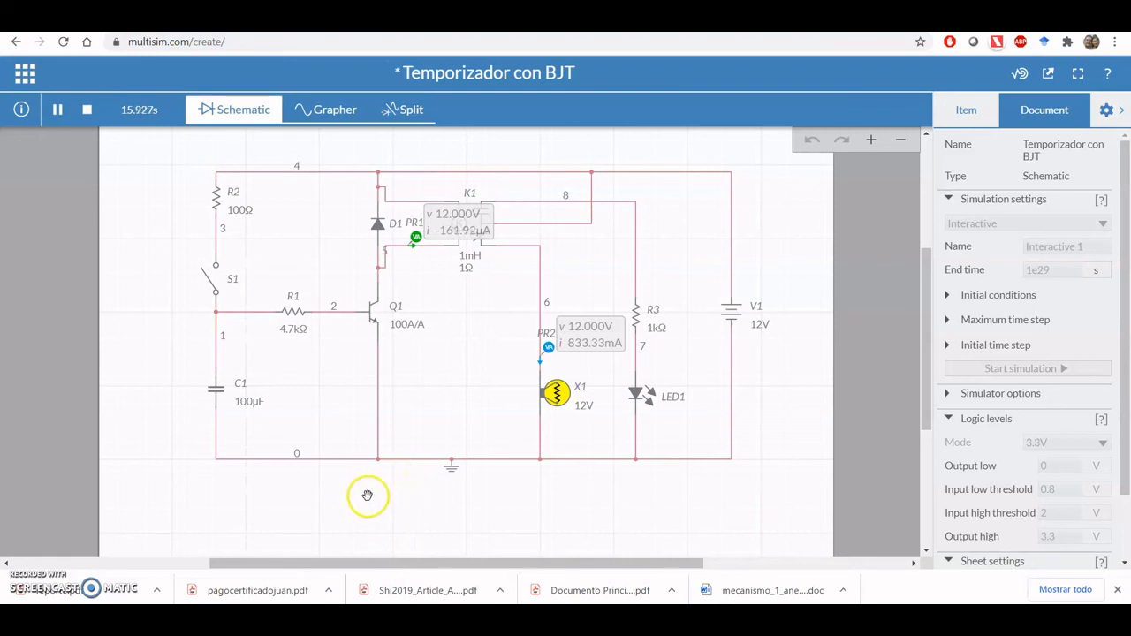